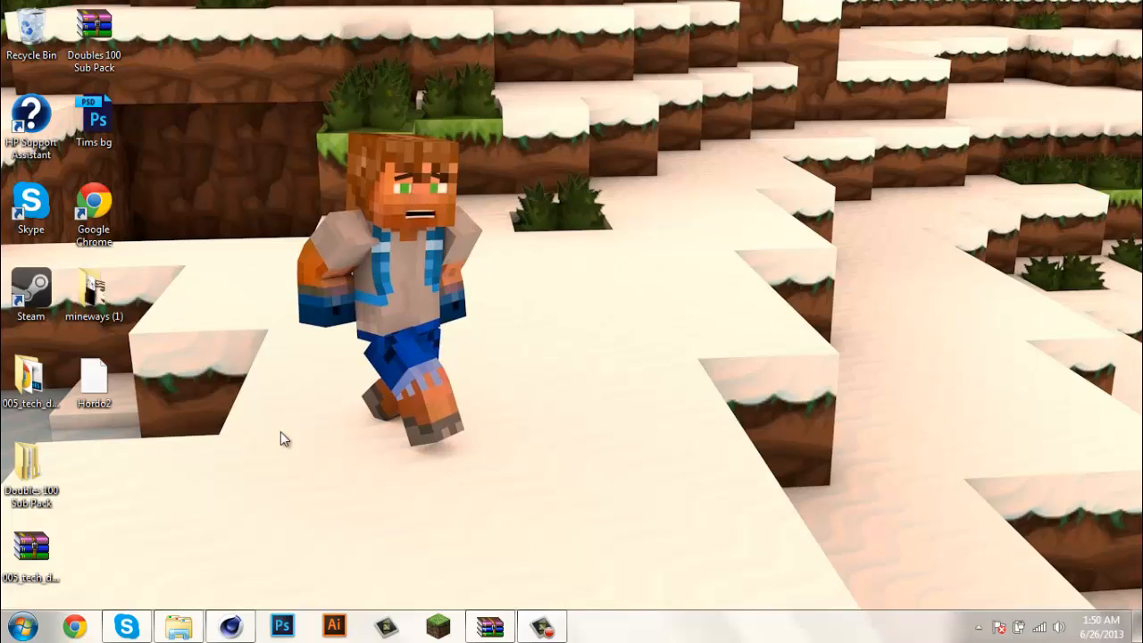
# Switch to Cinema 4D and examine the Minecraft scene from several angles, comparing it with the rendered desktop background
pyautogui.click(230, 626)
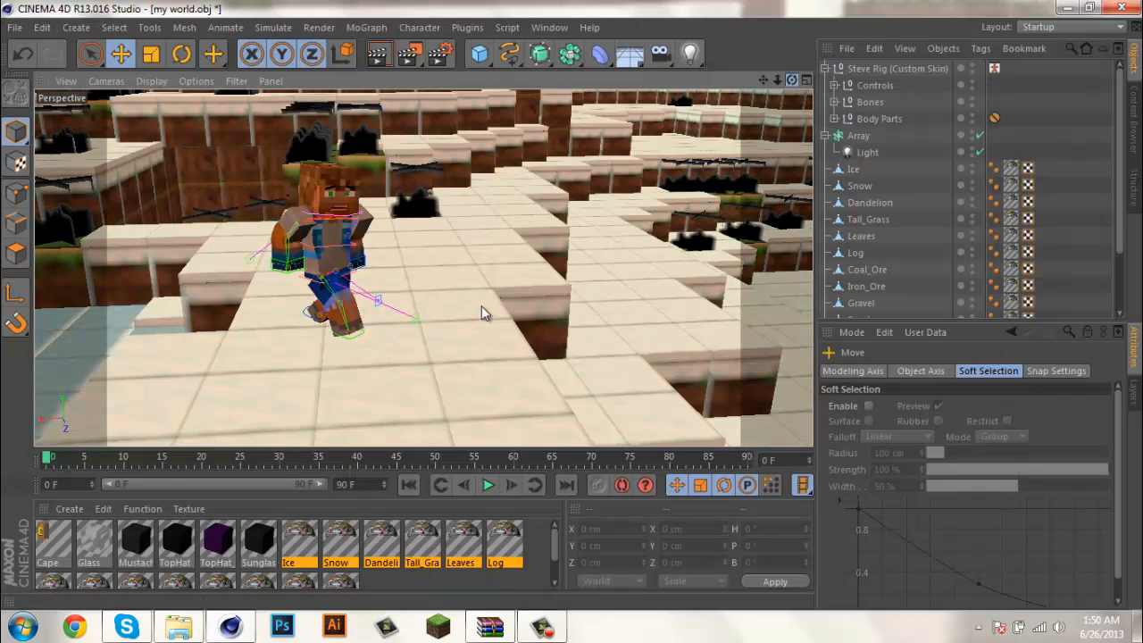
pyautogui.moveTo(480, 312)
pyautogui.keyDown('alt'); pyautogui.mouseDown()
pyautogui.moveTo(446, 299)
pyautogui.moveTo(626, 318)
pyautogui.moveTo(715, 346)
pyautogui.moveTo(565, 300)
pyautogui.moveTo(406, 273)
pyautogui.moveTo(580, 306)
pyautogui.moveTo(694, 353)
pyautogui.mouseUp(); pyautogui.keyUp('alt')
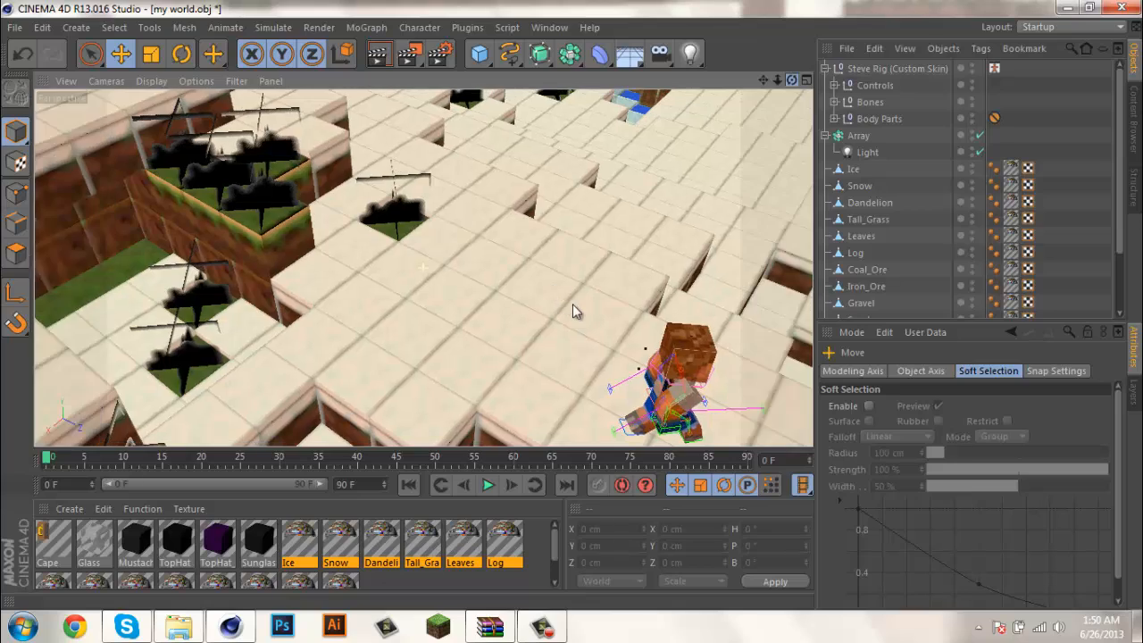
pyautogui.keyDown('alt'); pyautogui.moveTo(574, 310); pyautogui.dragTo(599, 304); pyautogui.keyUp('alt')
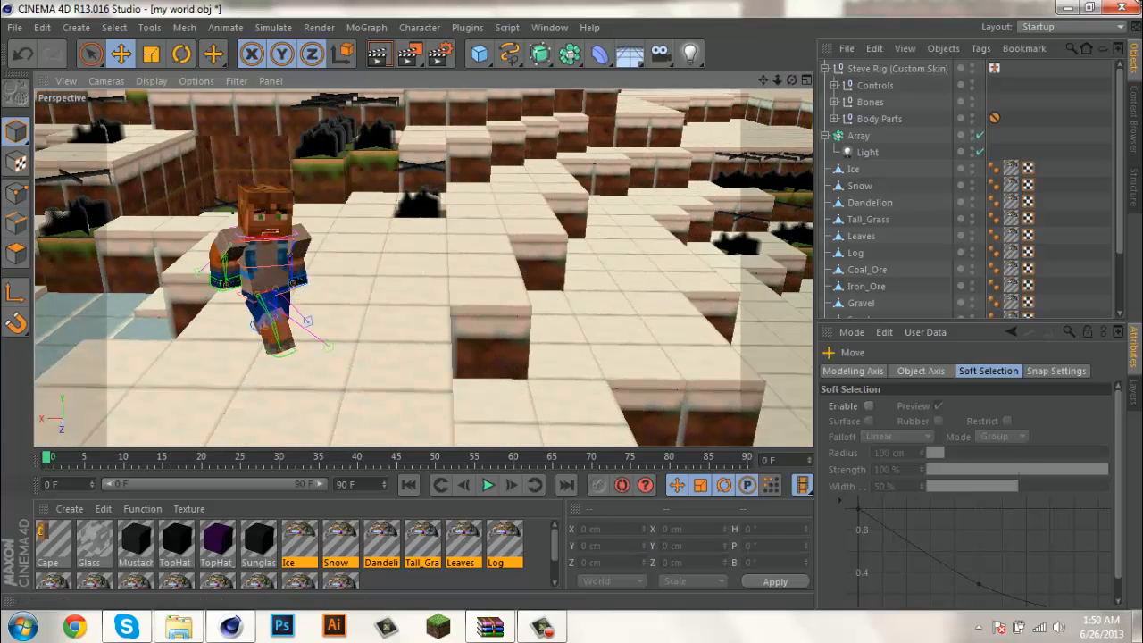
pyautogui.click(1063, 8)
pyautogui.moveTo(500, 168); pyautogui.dragTo(440, 384)
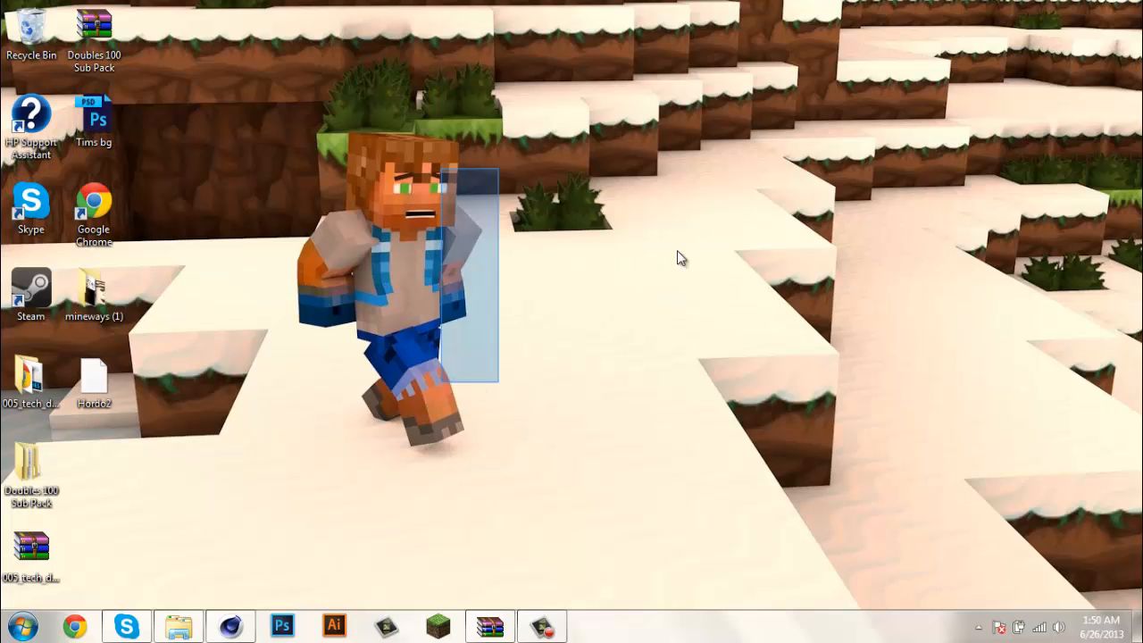
pyautogui.moveTo(551, 195); pyautogui.dragTo(520, 527)
# Return to Cinema 4D and clear the scene by deleting all objects from Steve Rig through Stone and the imported block materials
pyautogui.click(230, 624)
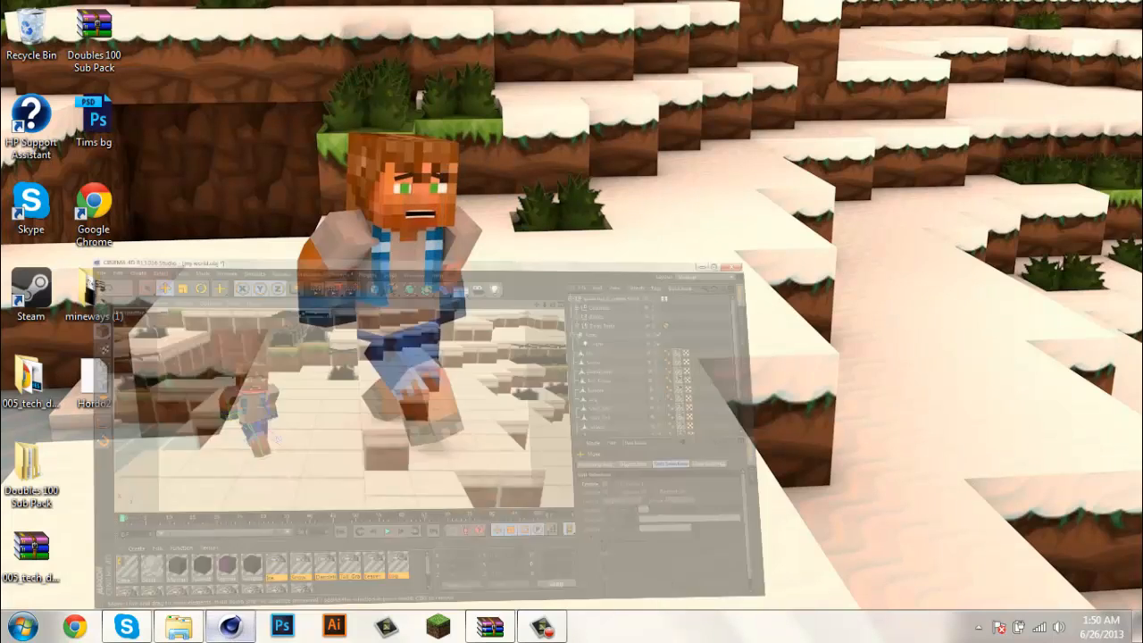
pyautogui.click(896, 72)
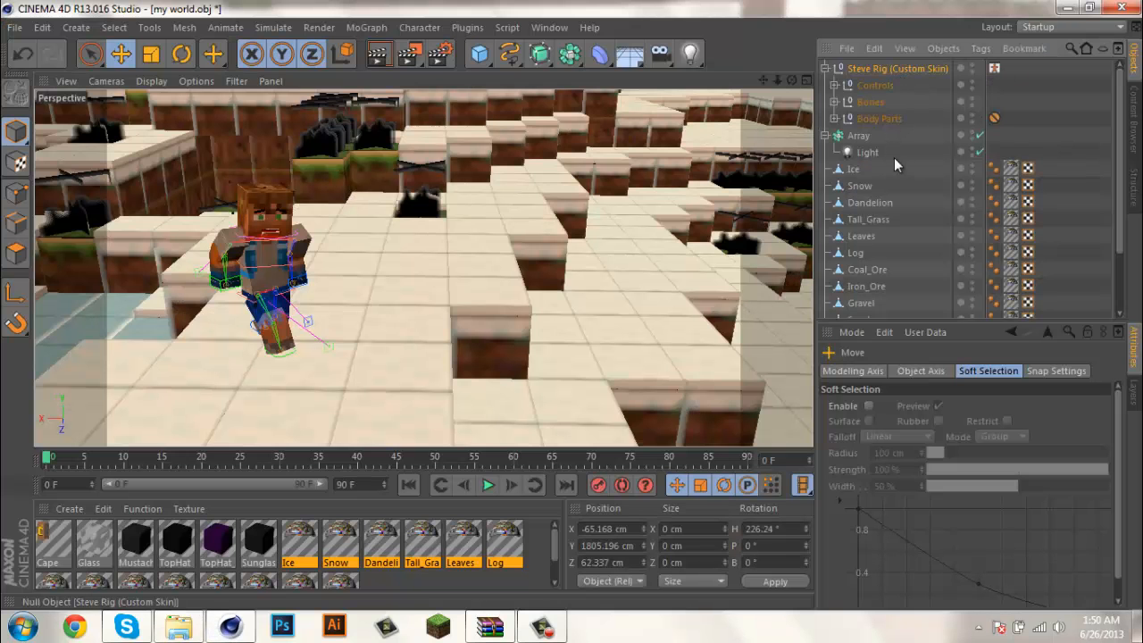
pyautogui.moveTo(1122, 265); pyautogui.dragTo(1122, 298)
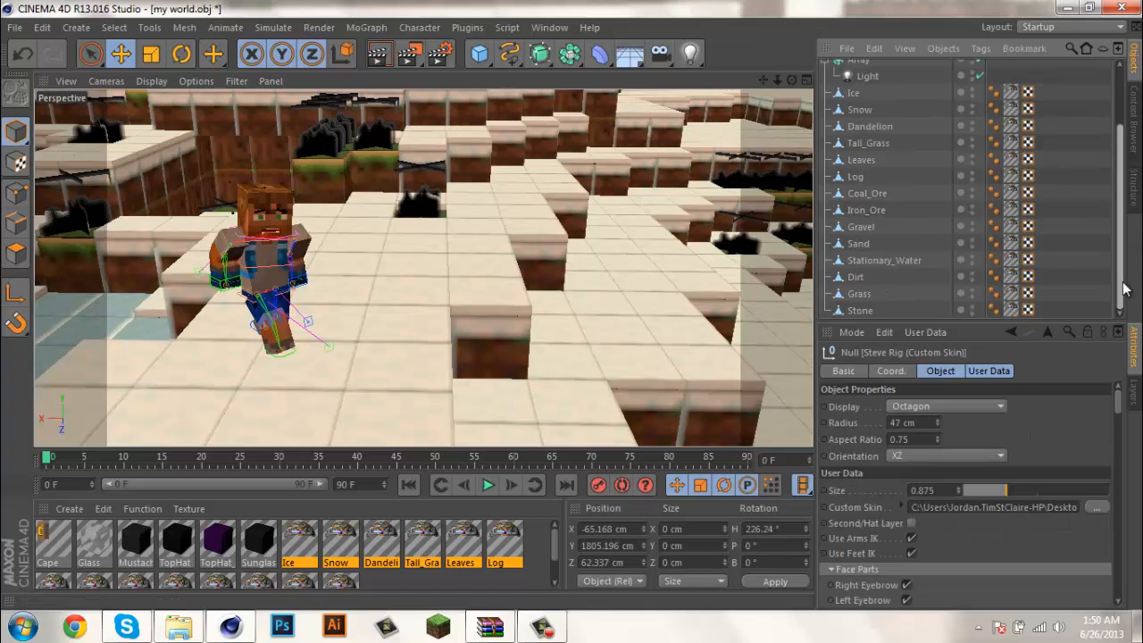
pyautogui.keyDown('shift'); pyautogui.click(866, 309); pyautogui.keyUp('shift')
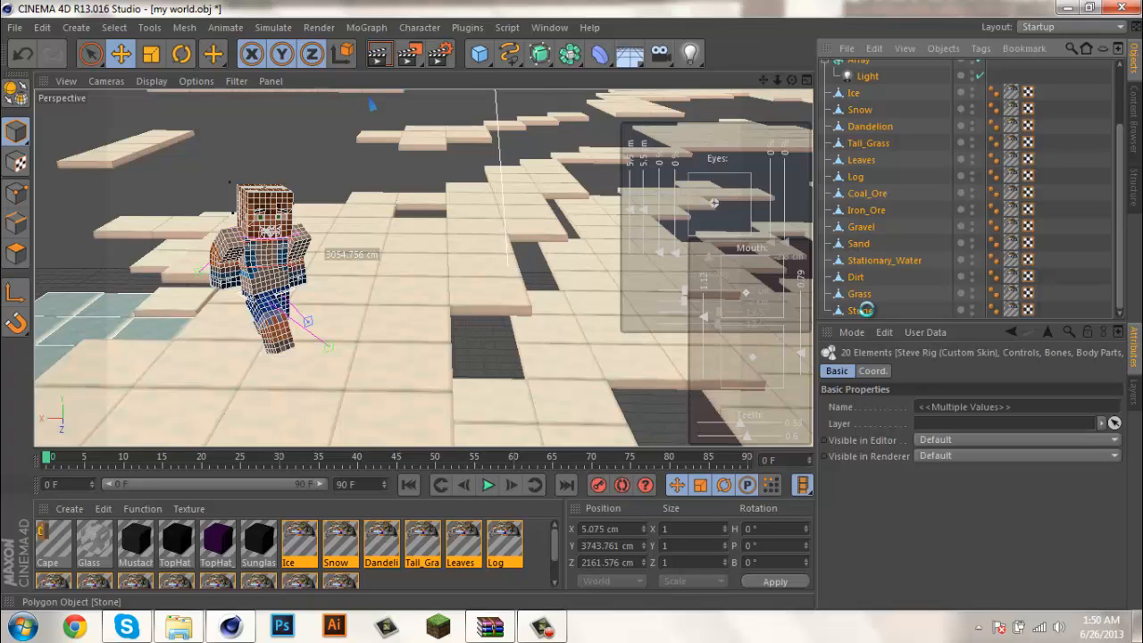
pyautogui.press('Delete')
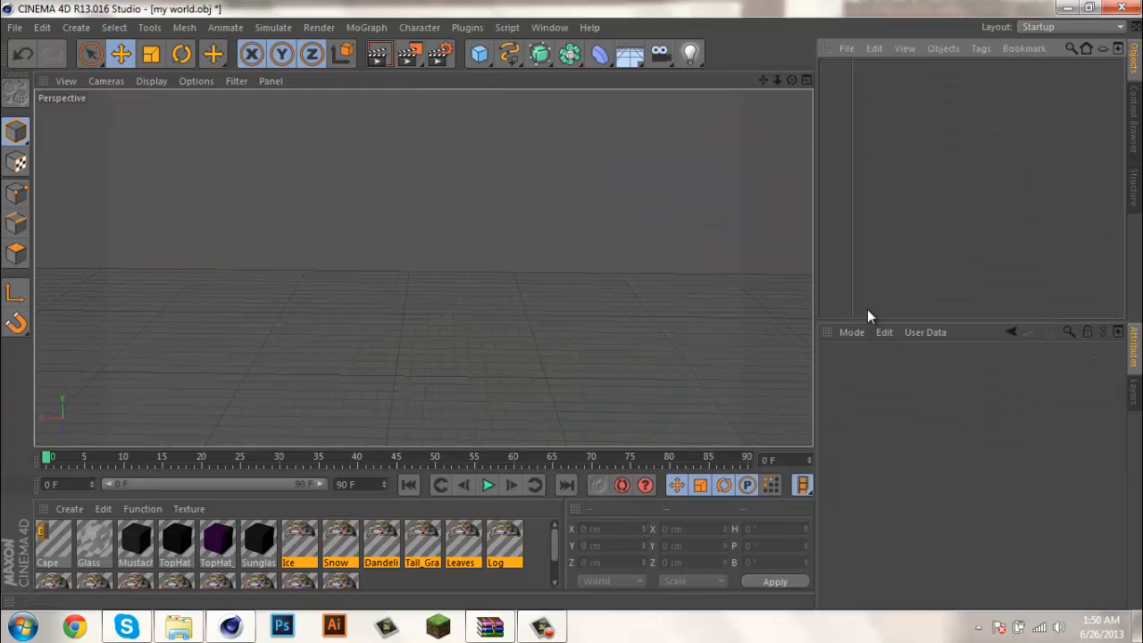
pyautogui.moveTo(764, 80); pyautogui.dragTo(538, 385)
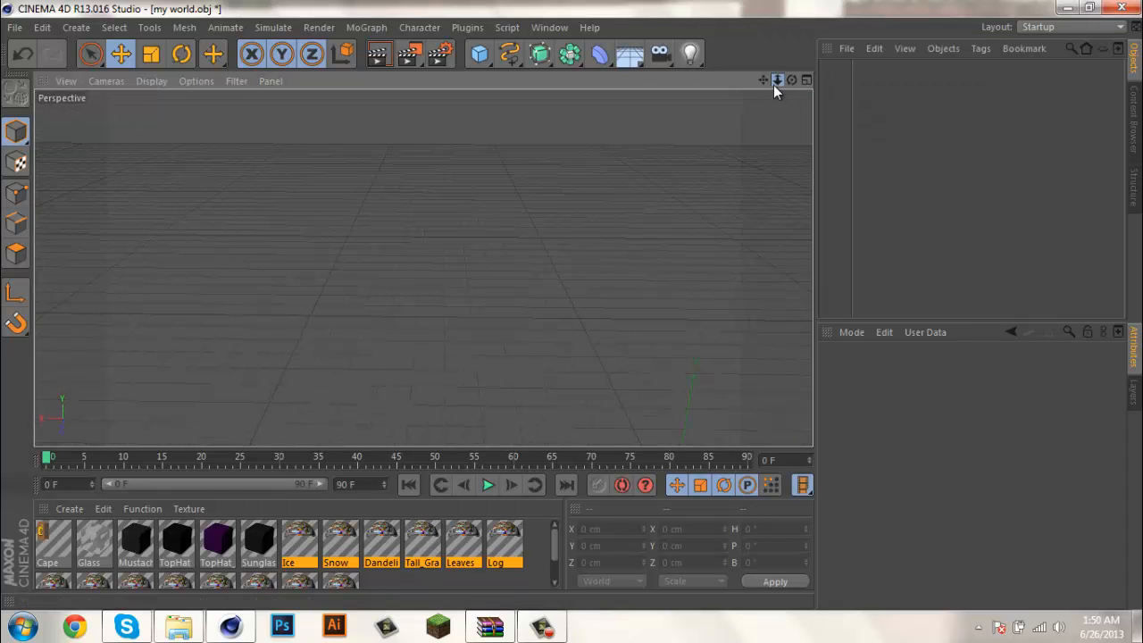
pyautogui.scroll(-1, 311, 546)
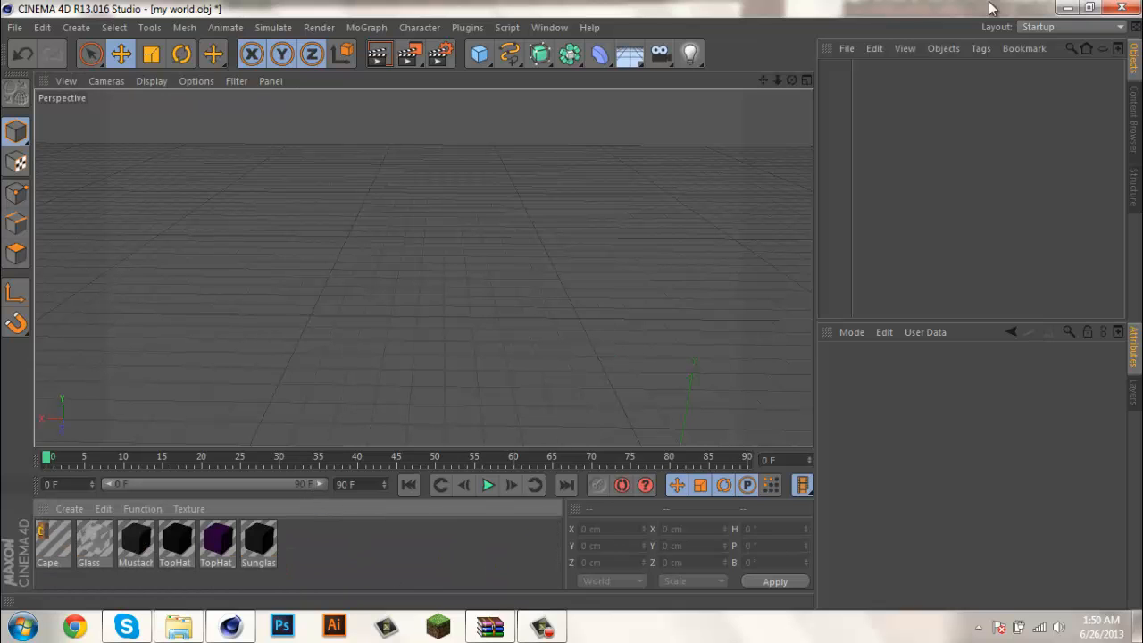
# Launch the Mineways application from the desktop's mineways (1) folder, allow it to run and put the folder window away
pyautogui.click(1068, 9)
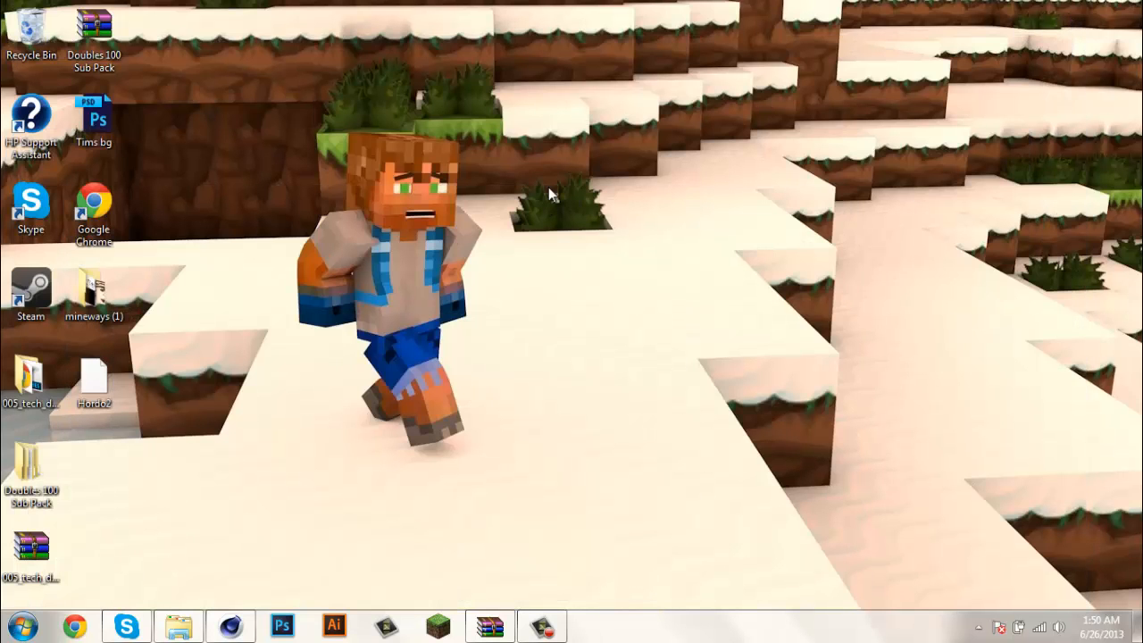
pyautogui.doubleClick(107, 303)
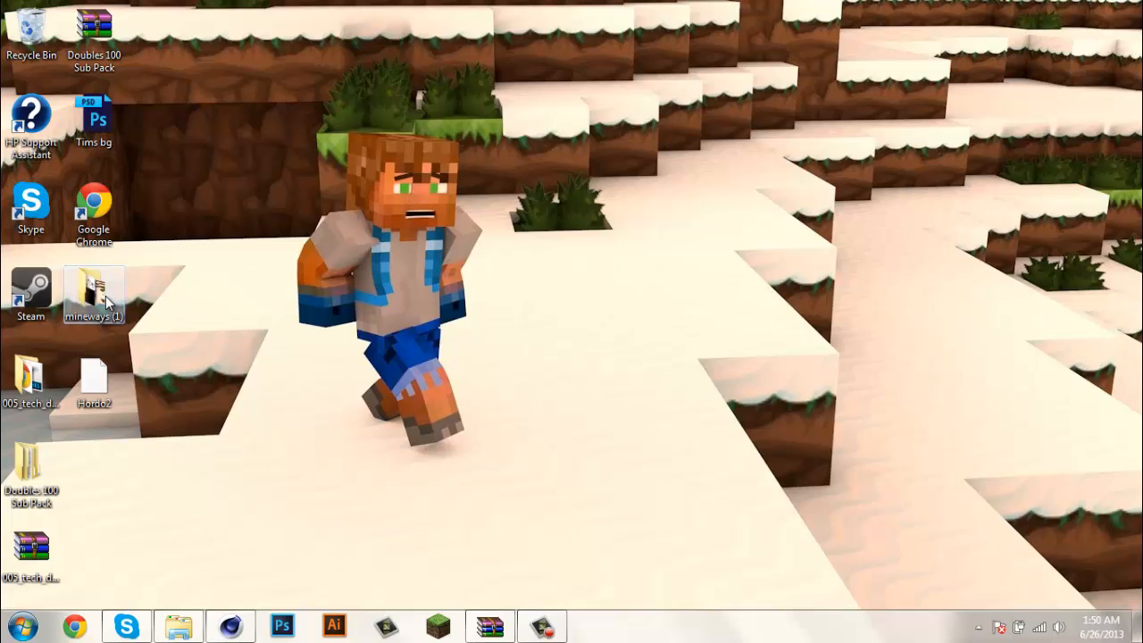
pyautogui.moveTo(440, 81); pyautogui.dragTo(666, 38)
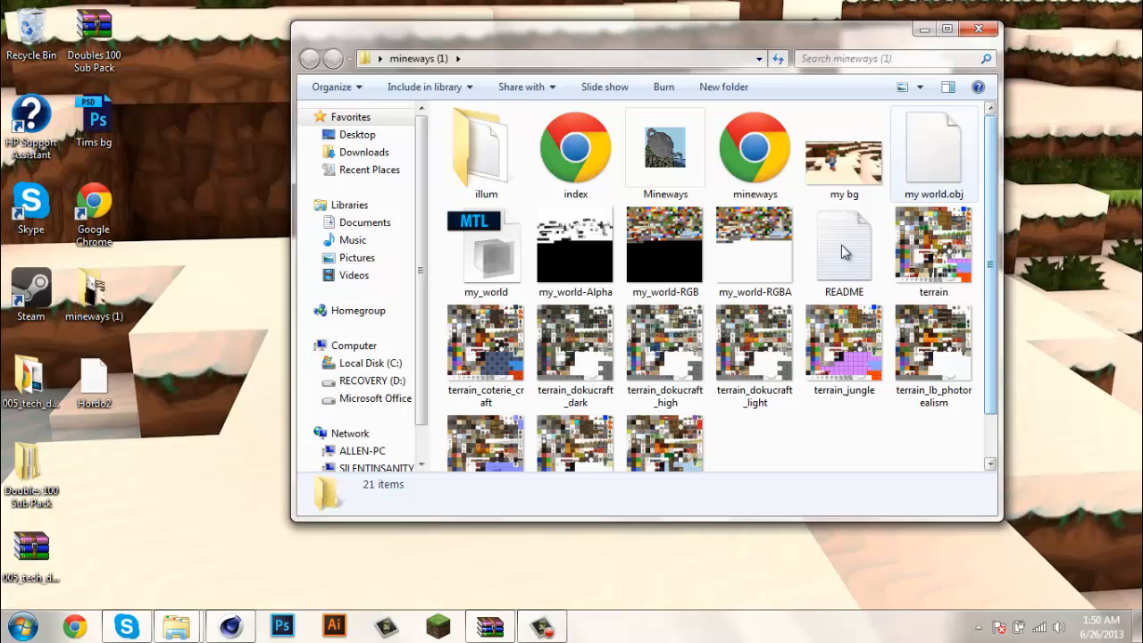
pyautogui.doubleClick(665, 151)
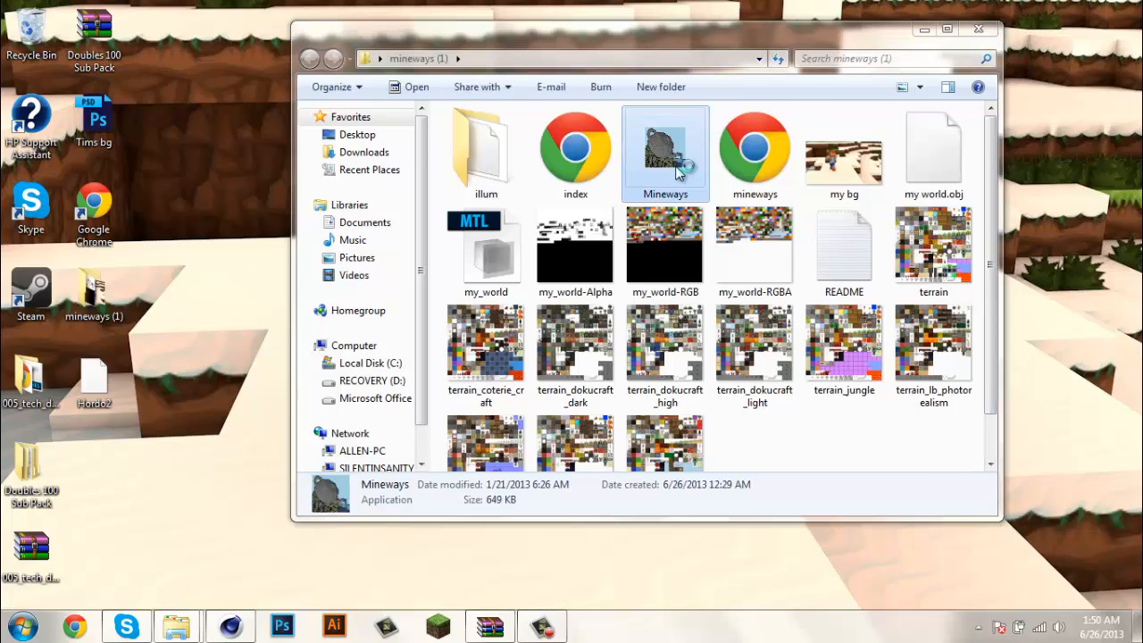
pyautogui.click(631, 328)
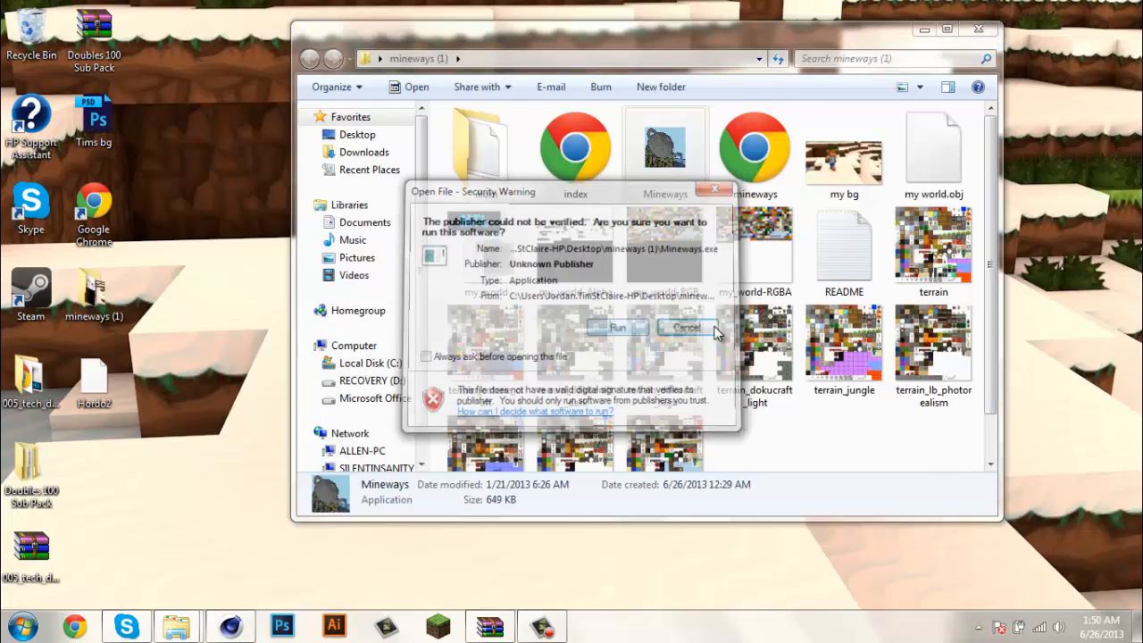
pyautogui.click(922, 31)
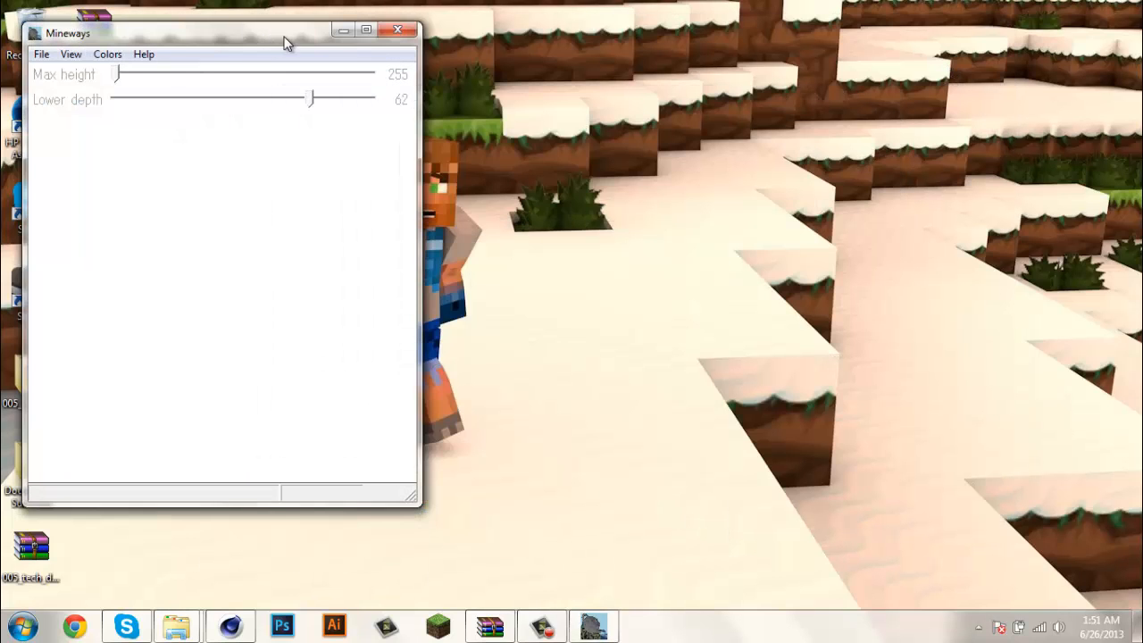
# Open a saved Minecraft world in the maximized Mineways window and select a rectangular area in the north of the sand desert
pyautogui.moveTo(284, 43); pyautogui.dragTo(435, 32)
pyautogui.click(520, 18)
pyautogui.click(16, 27)
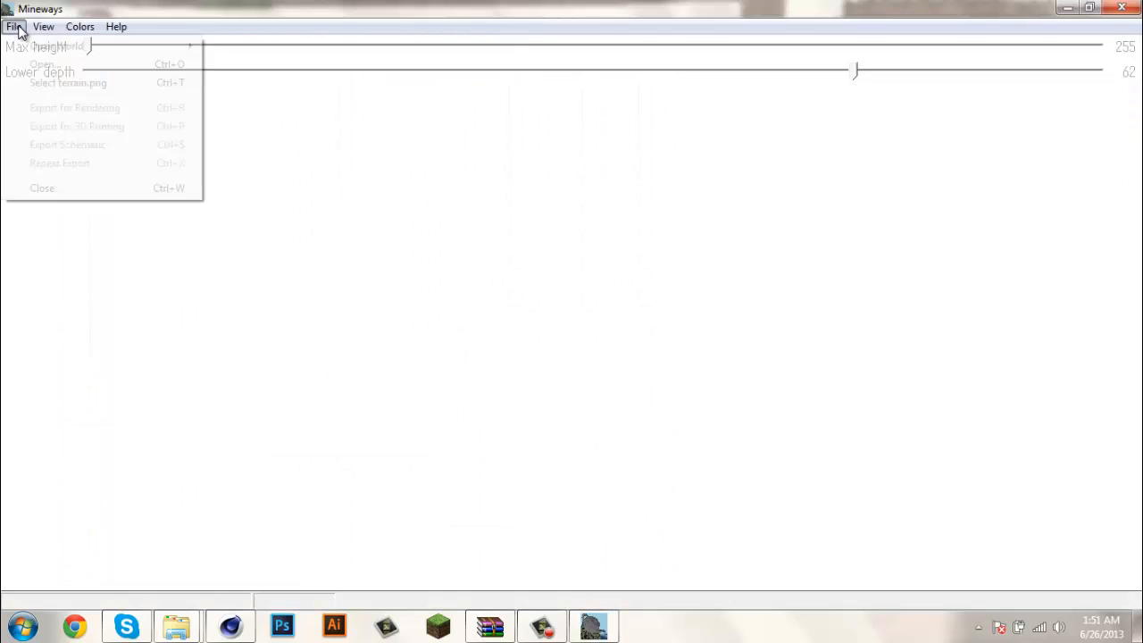
pyautogui.moveTo(89, 45)
pyautogui.click(230, 52)
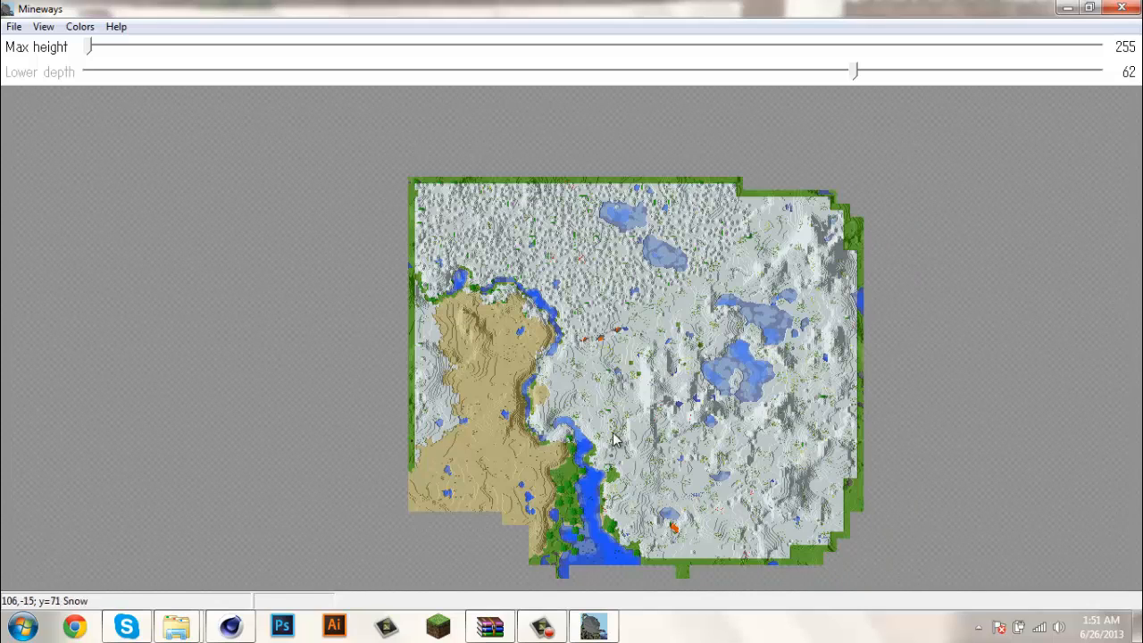
pyautogui.moveTo(507, 372); pyautogui.dragTo(441, 299, button='right')
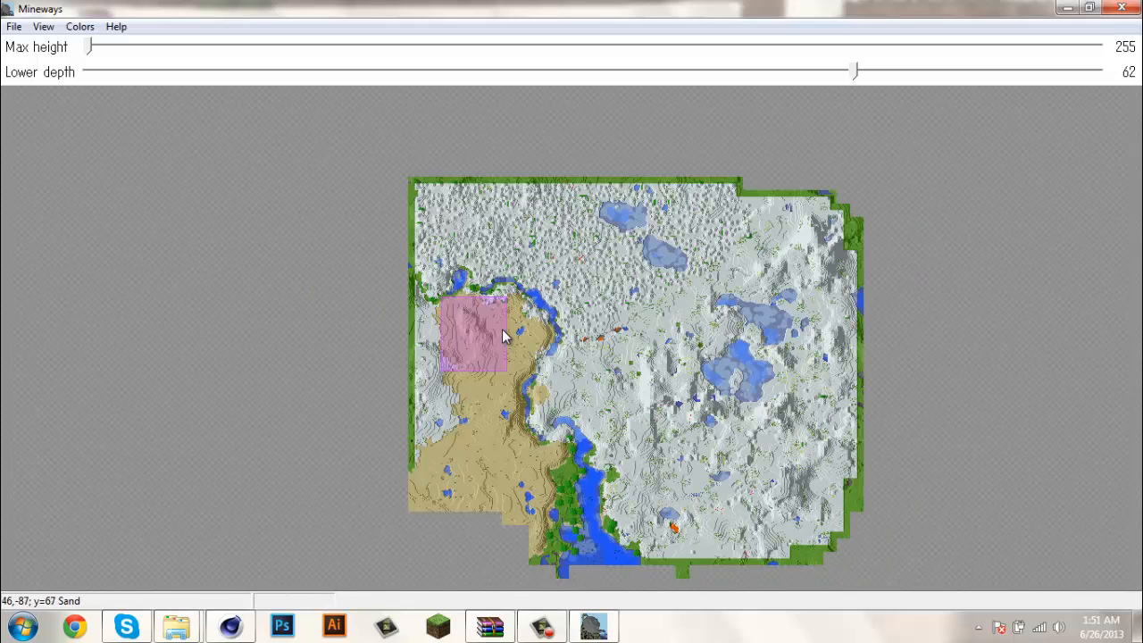
# Look through the available terrain texture files for the export, from terrain_coterie_craft to terrain_sphax_pure_bd_craft
pyautogui.click(14, 26)
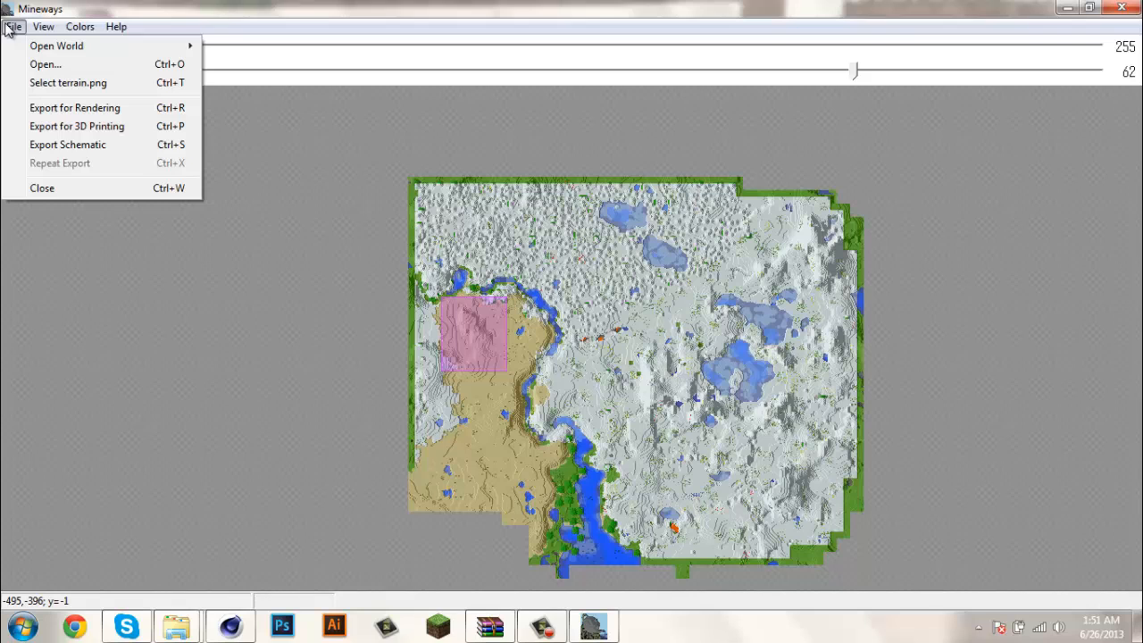
pyautogui.click(88, 89)
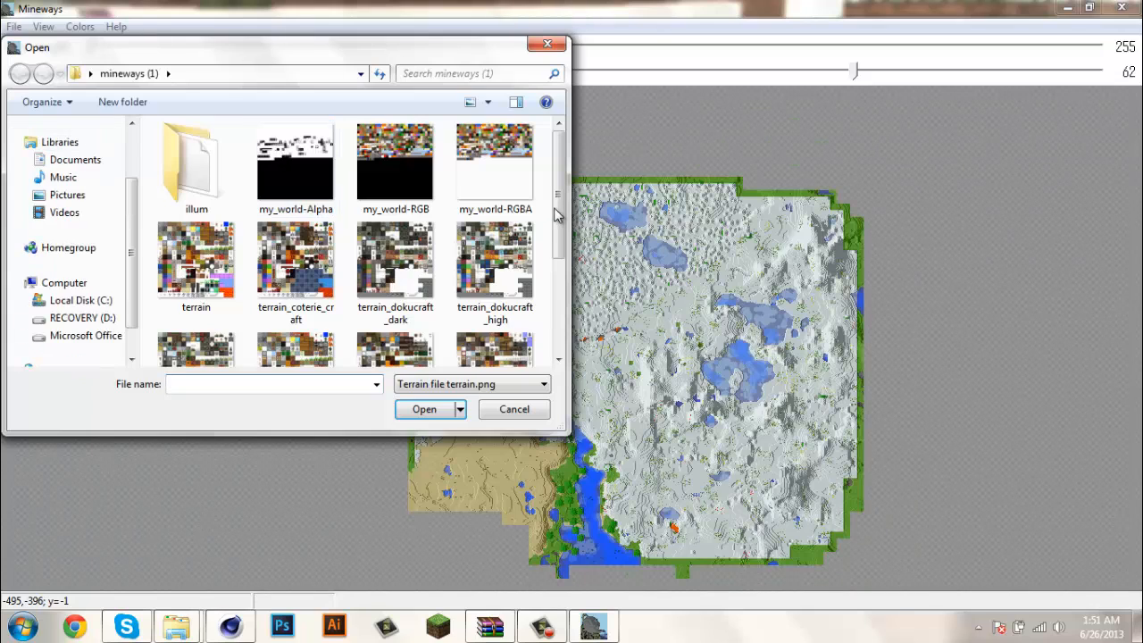
pyautogui.scroll(-1, 268, 259)
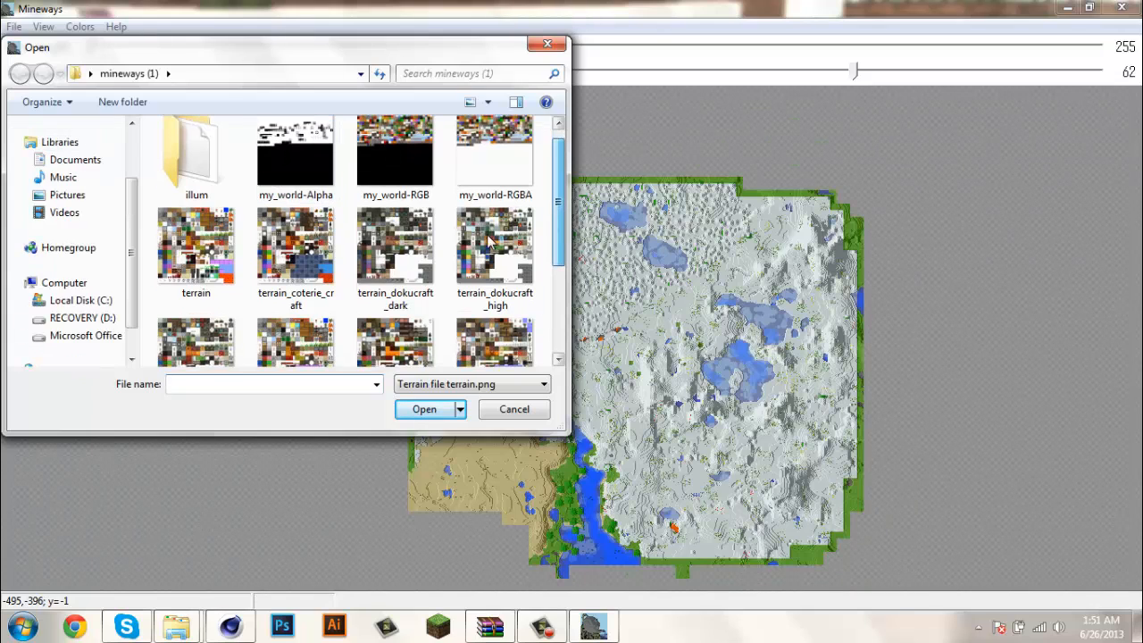
pyautogui.click(307, 305)
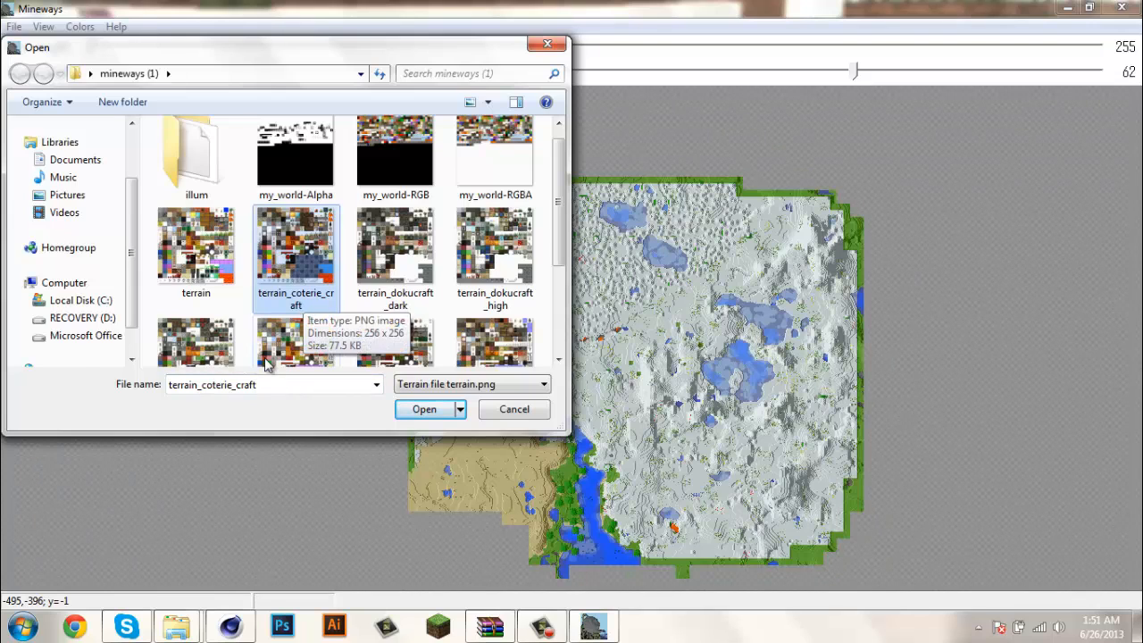
pyautogui.click(234, 385)
pyautogui.click(353, 384)
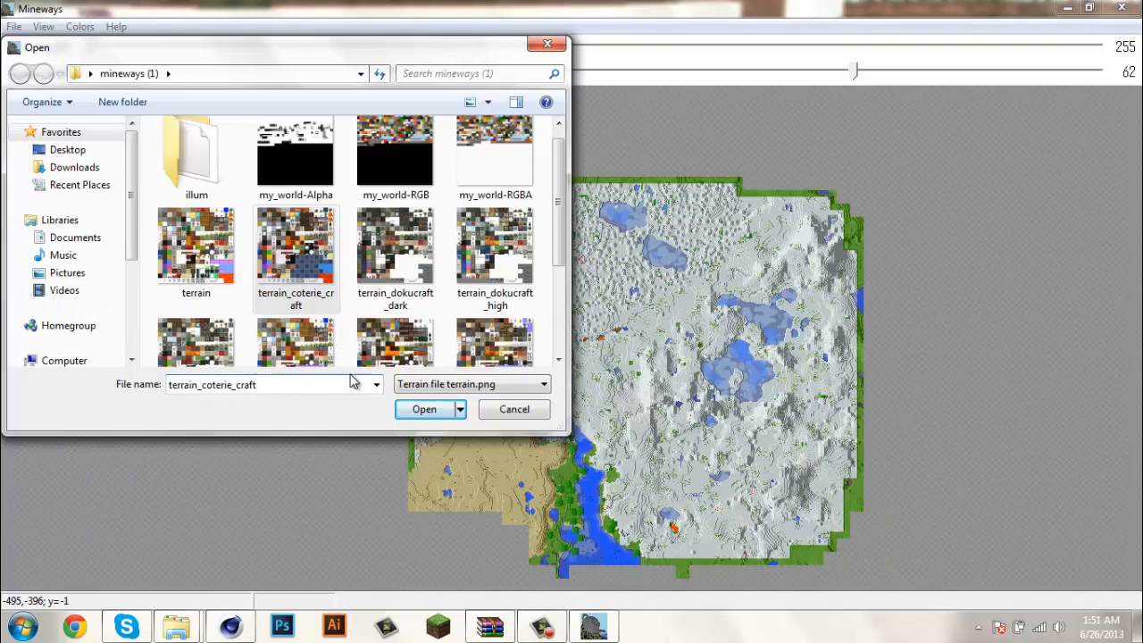
pyautogui.click(409, 275)
pyautogui.click(485, 253)
pyautogui.scroll(-1, 268, 282)
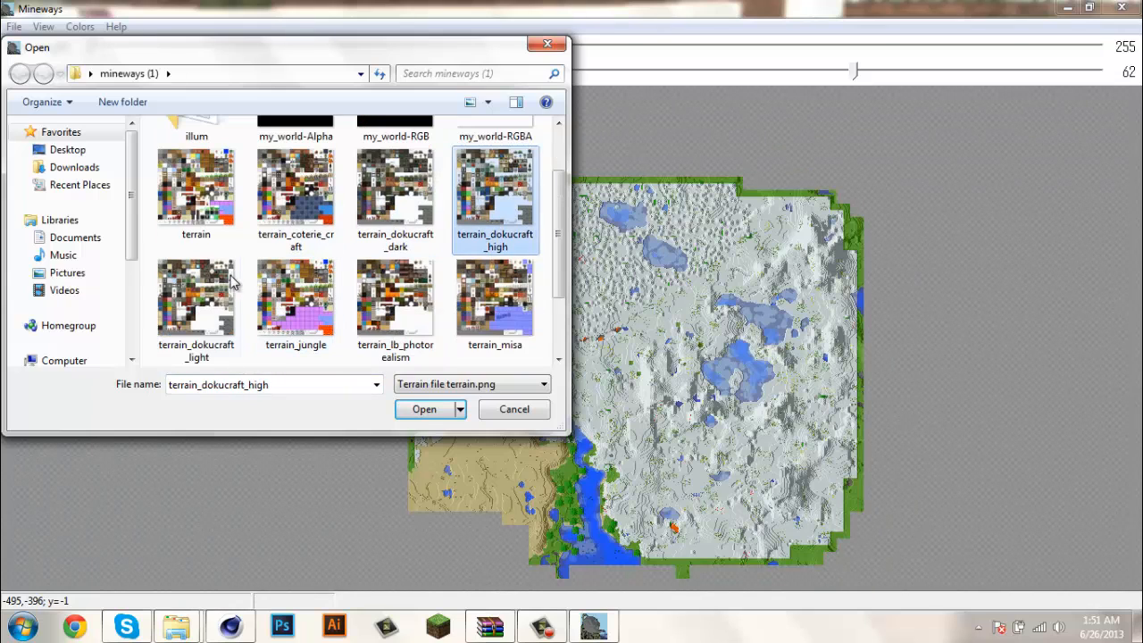
pyautogui.click(221, 282)
pyautogui.click(297, 298)
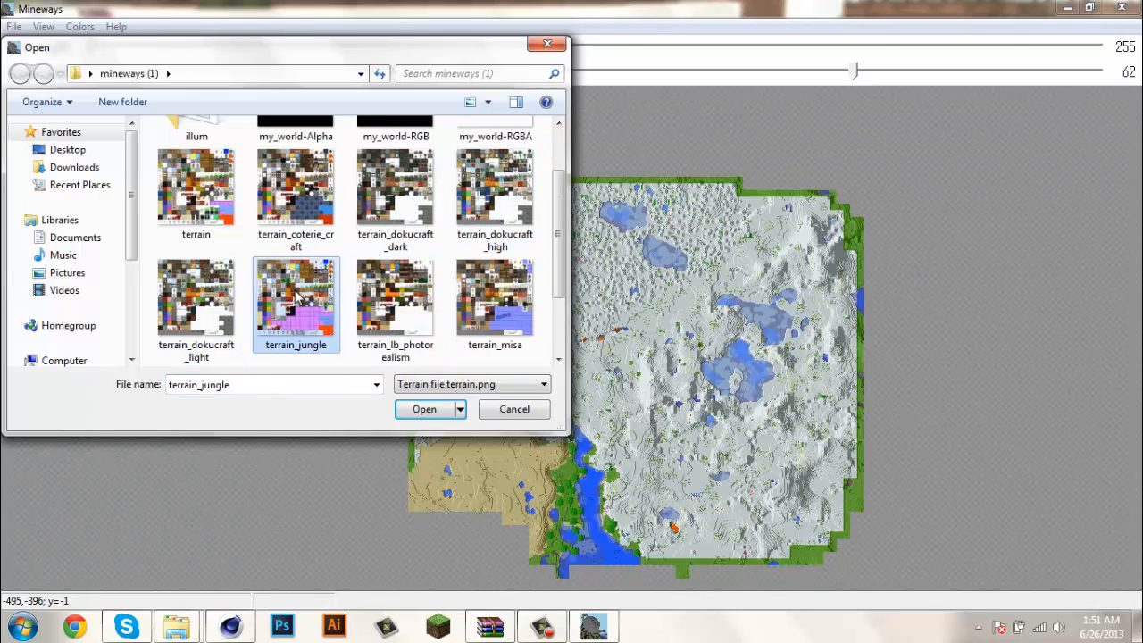
pyautogui.scroll(-2, 297, 294)
pyautogui.click(404, 222)
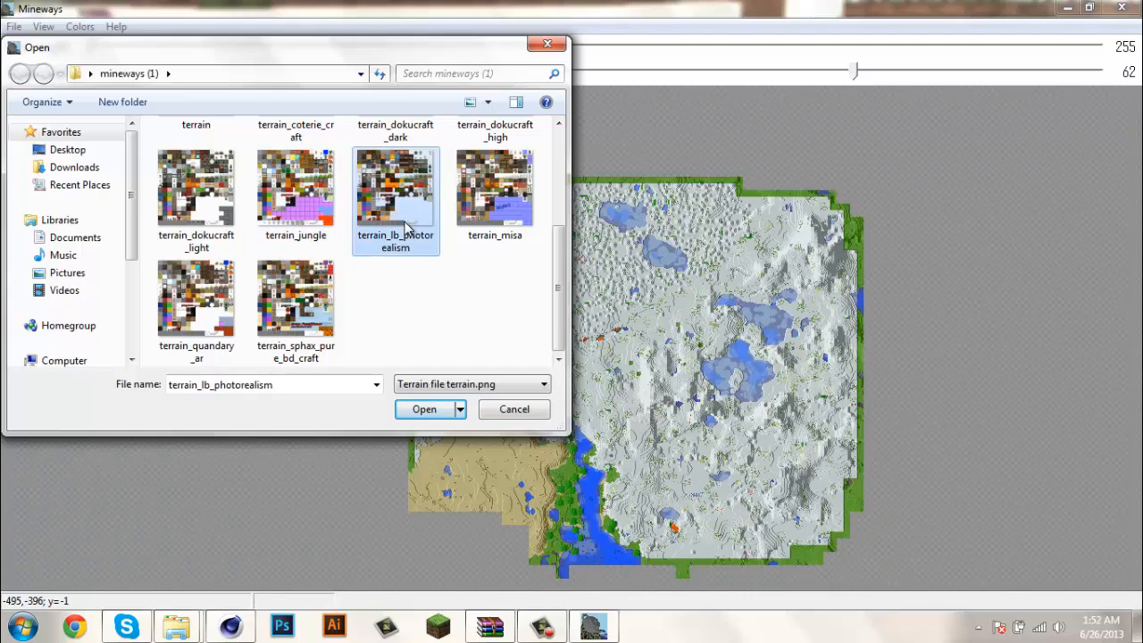
pyautogui.click(506, 189)
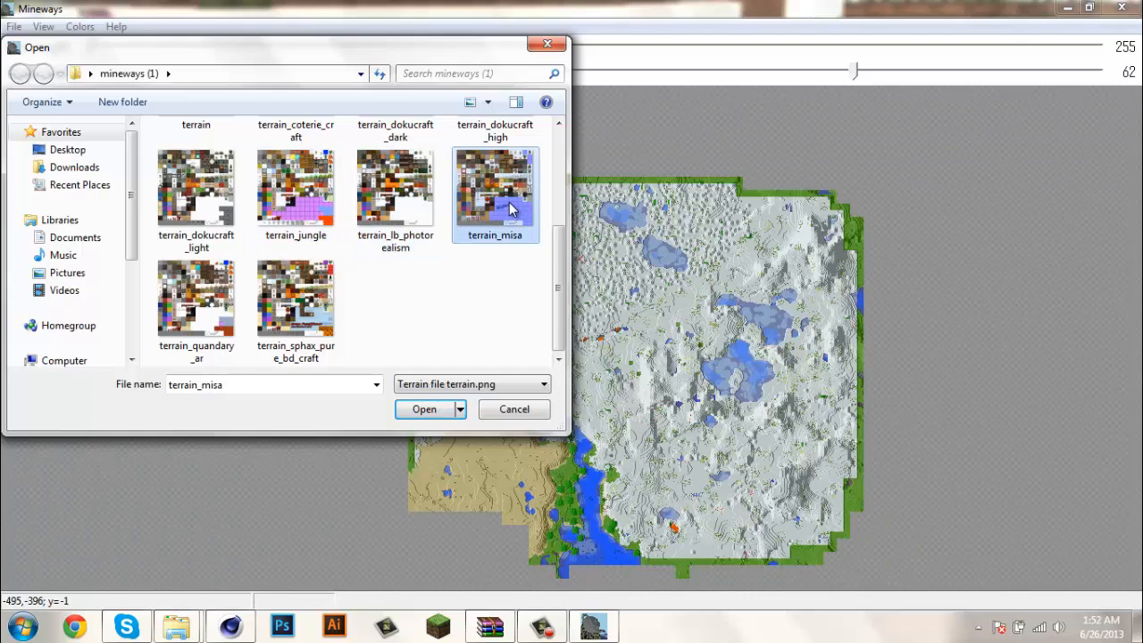
pyautogui.click(192, 308)
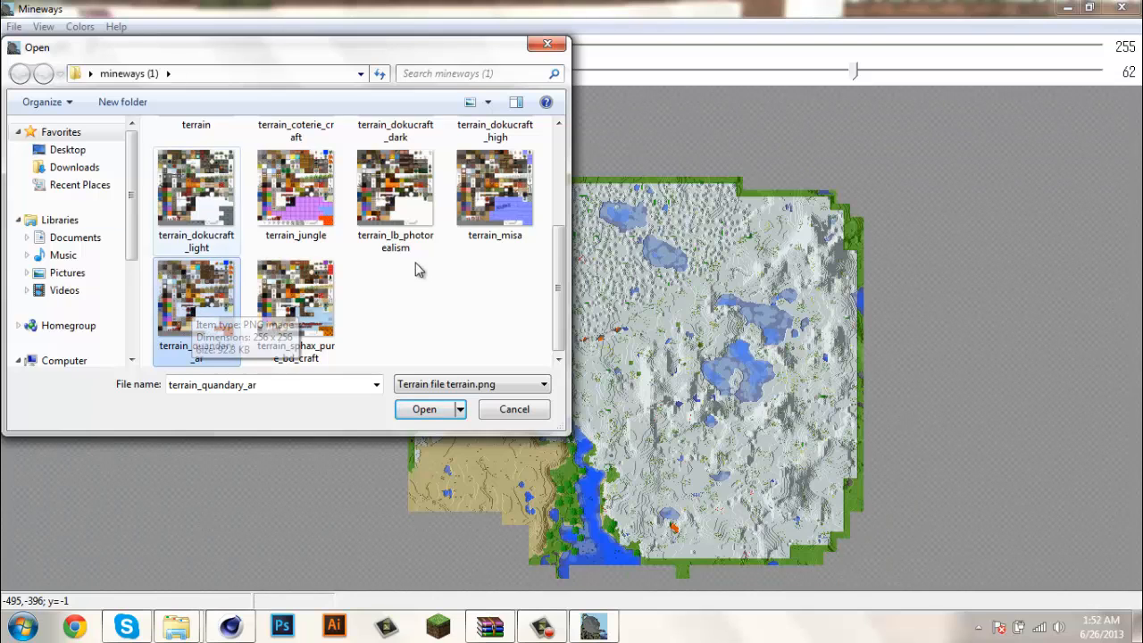
pyautogui.click(285, 311)
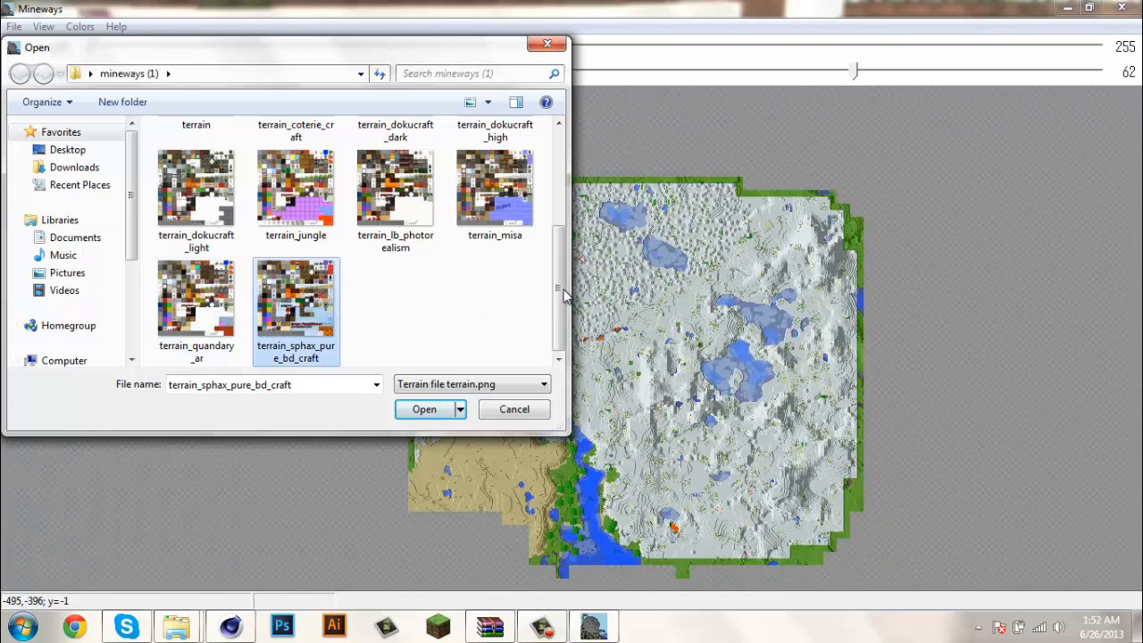
# Load the default file named terrain as the world's terrain texture
pyautogui.moveTo(558, 288); pyautogui.dragTo(572, 200)
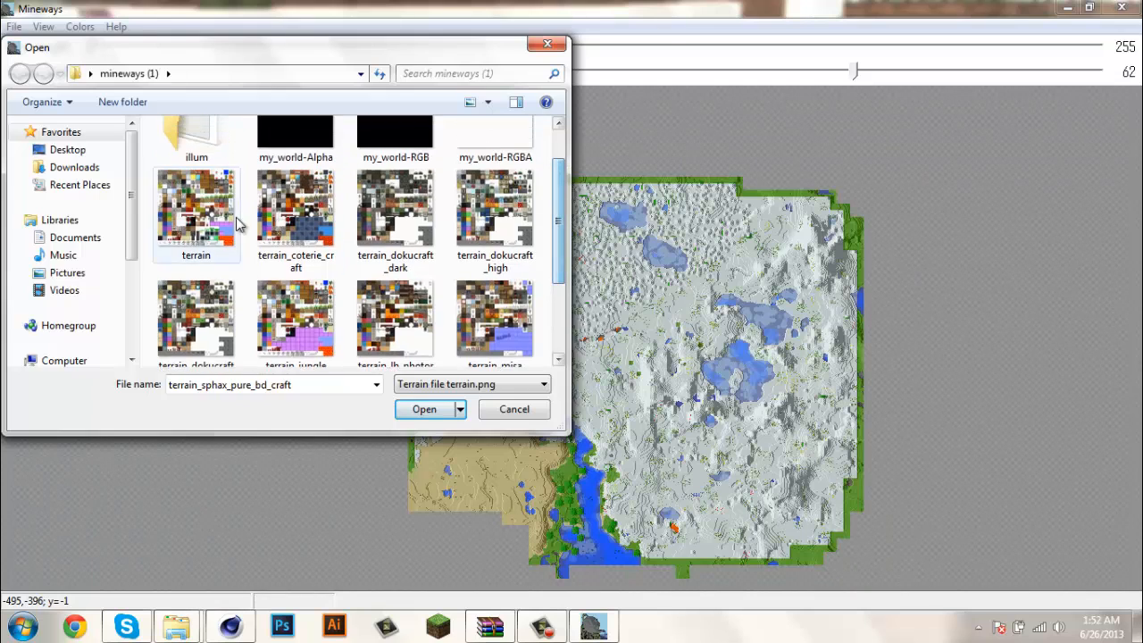
pyautogui.doubleClick(223, 224)
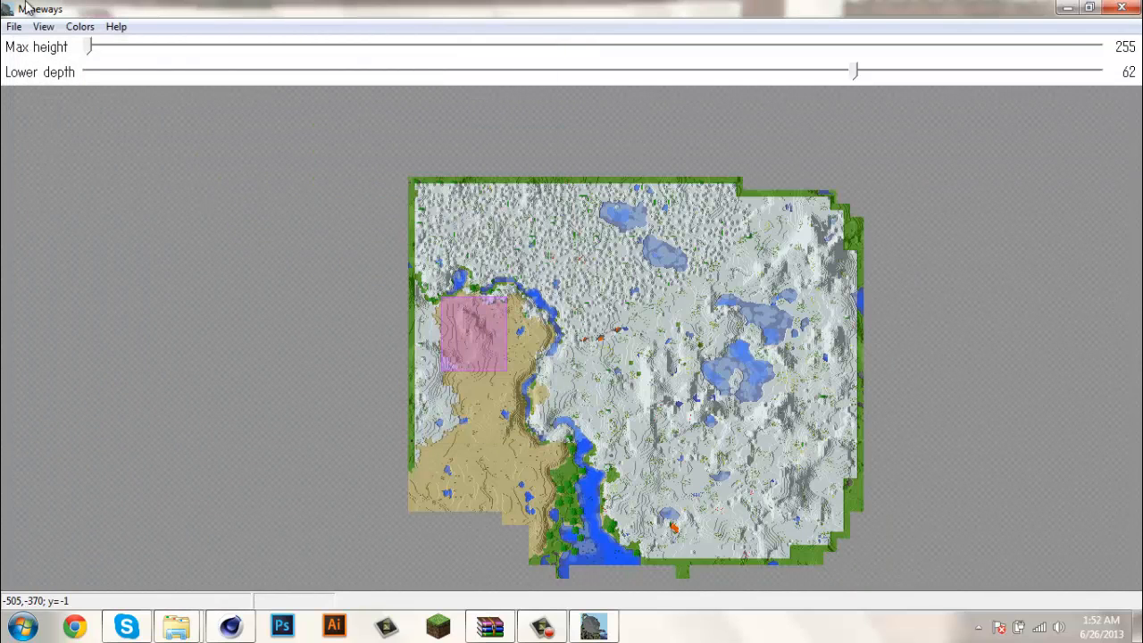
# Export the selected area for rendering as a Wavefront OBJ file named Tutorial, accepting the current model export settings
pyautogui.click(16, 26)
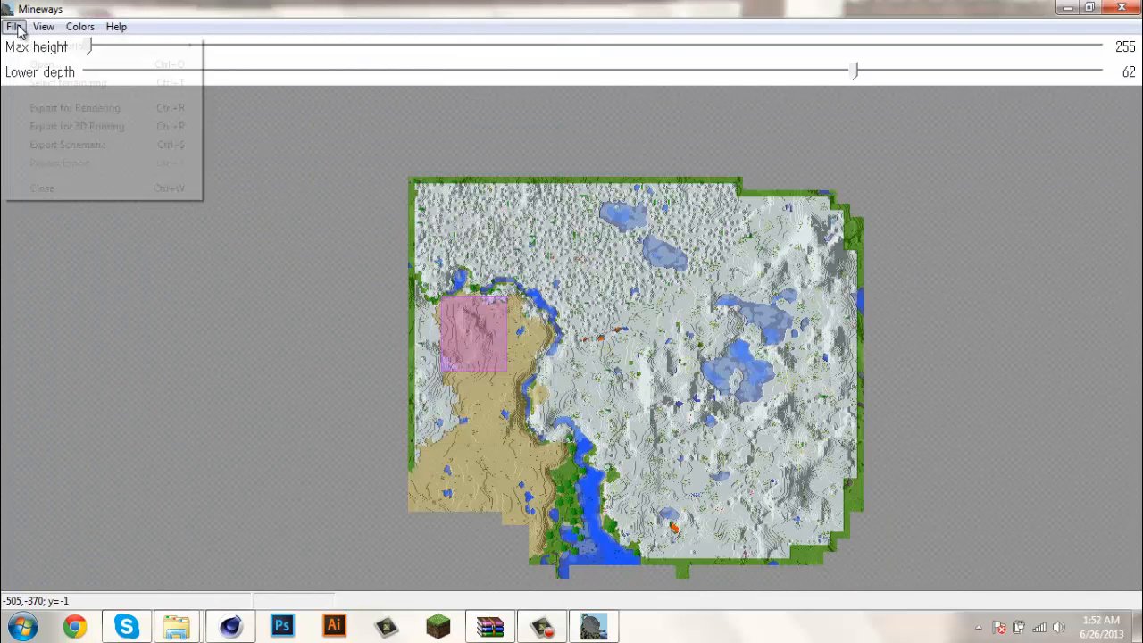
pyautogui.click(64, 108)
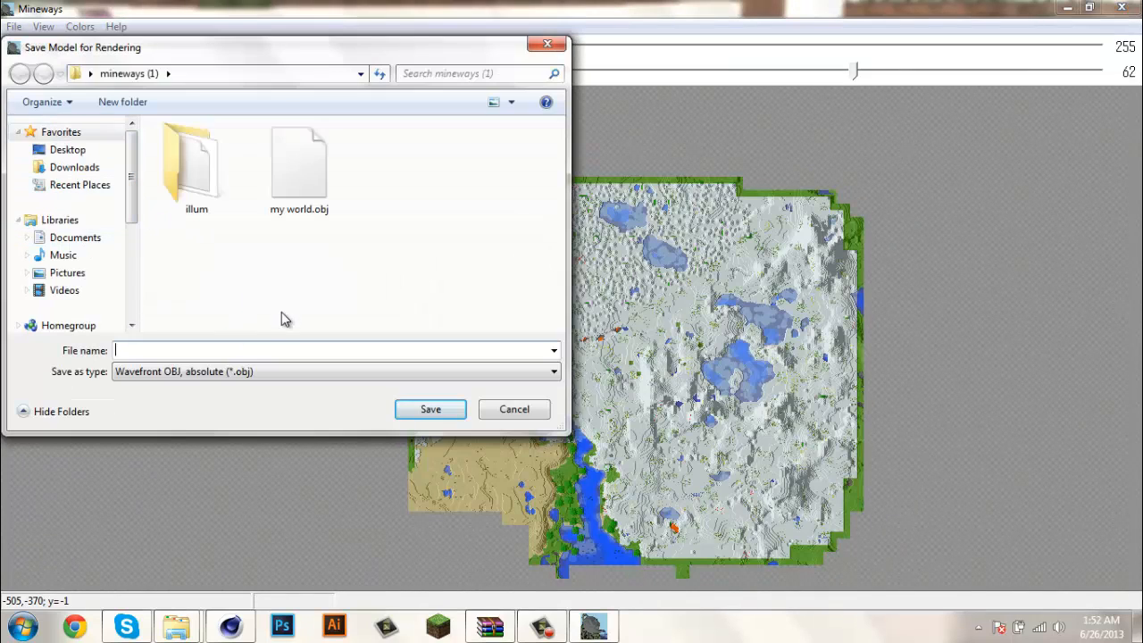
pyautogui.write('Tuto')
pyautogui.write('riel')
pyautogui.press('BackSpace')
pyautogui.write('rial')
pyautogui.click(428, 409)
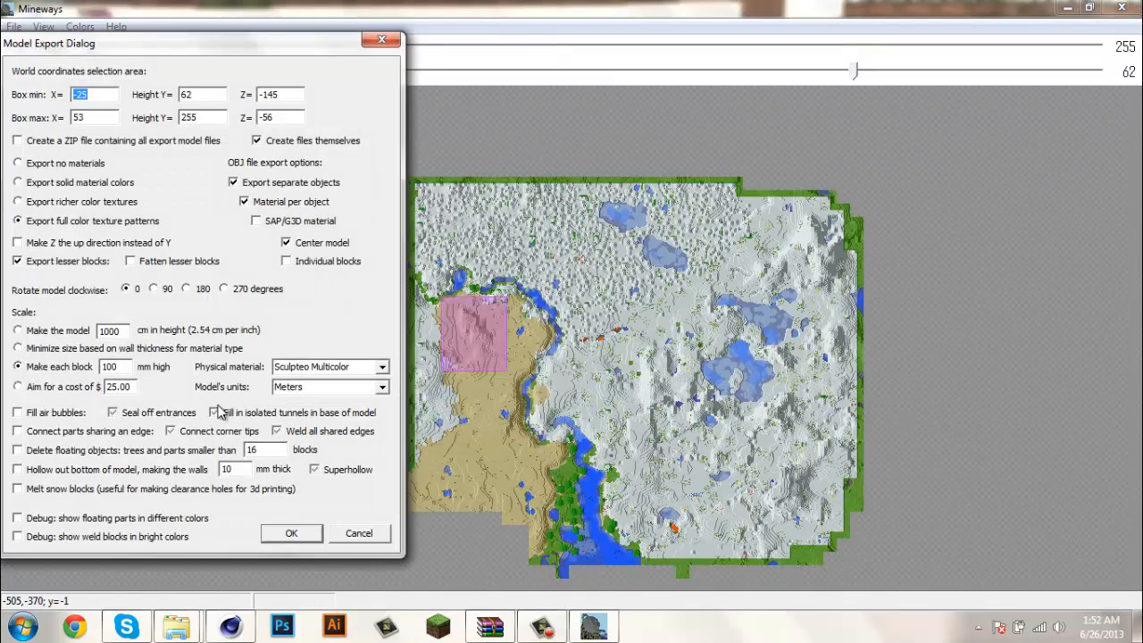
pyautogui.click(297, 533)
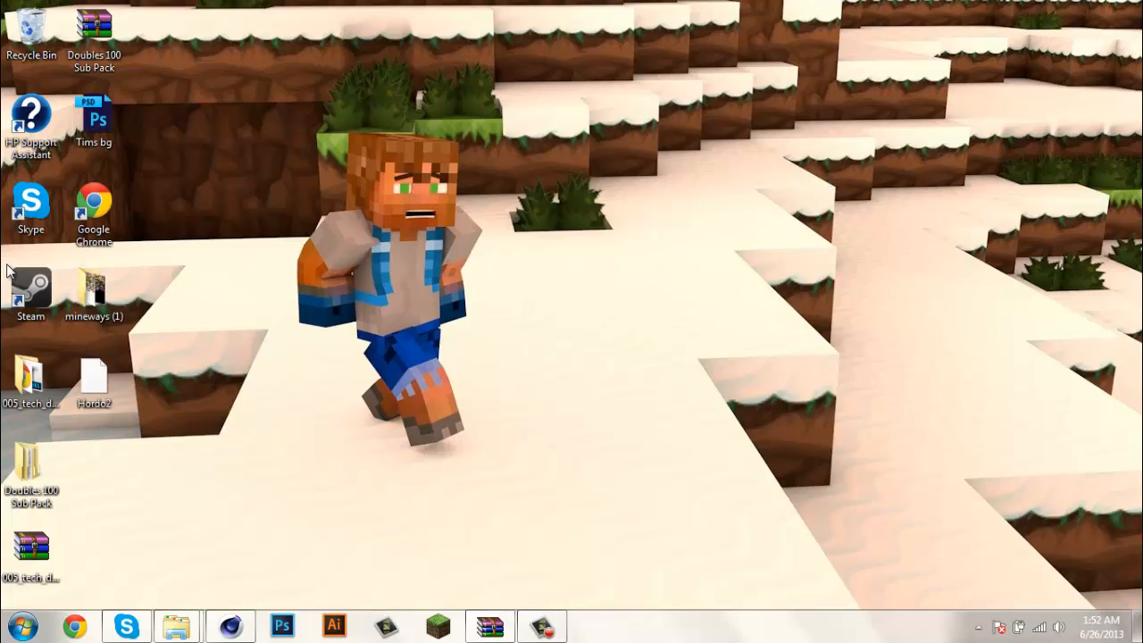
# Check the desktop's mineways (1) folder for the exported Tutorial.obj file, and put the folder window away
pyautogui.doubleClick(97, 291)
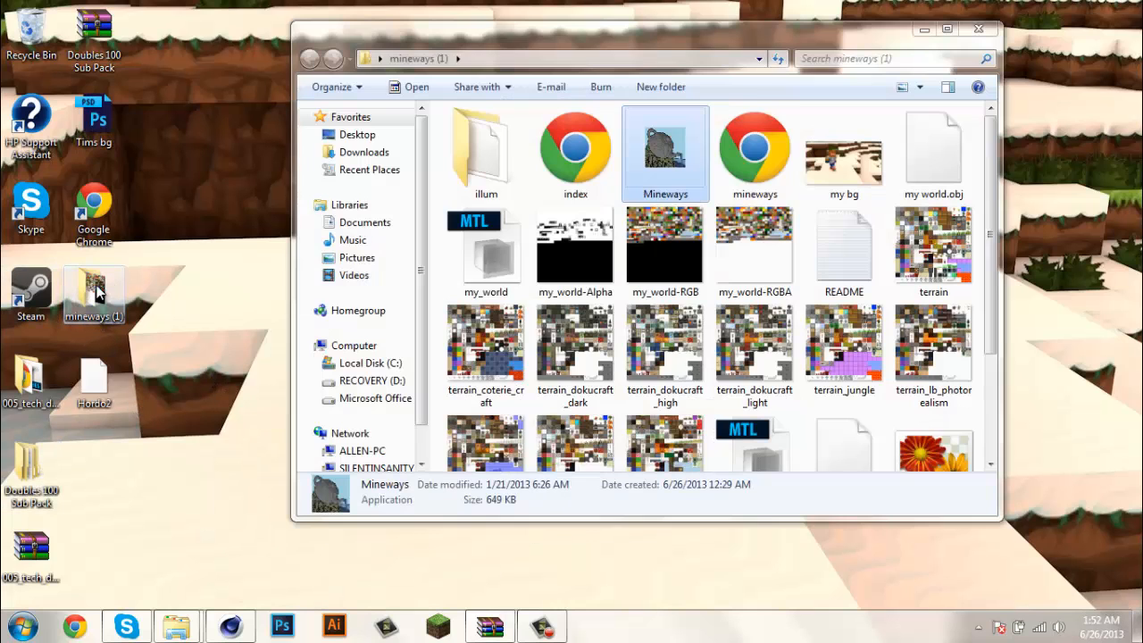
pyautogui.click(933, 152)
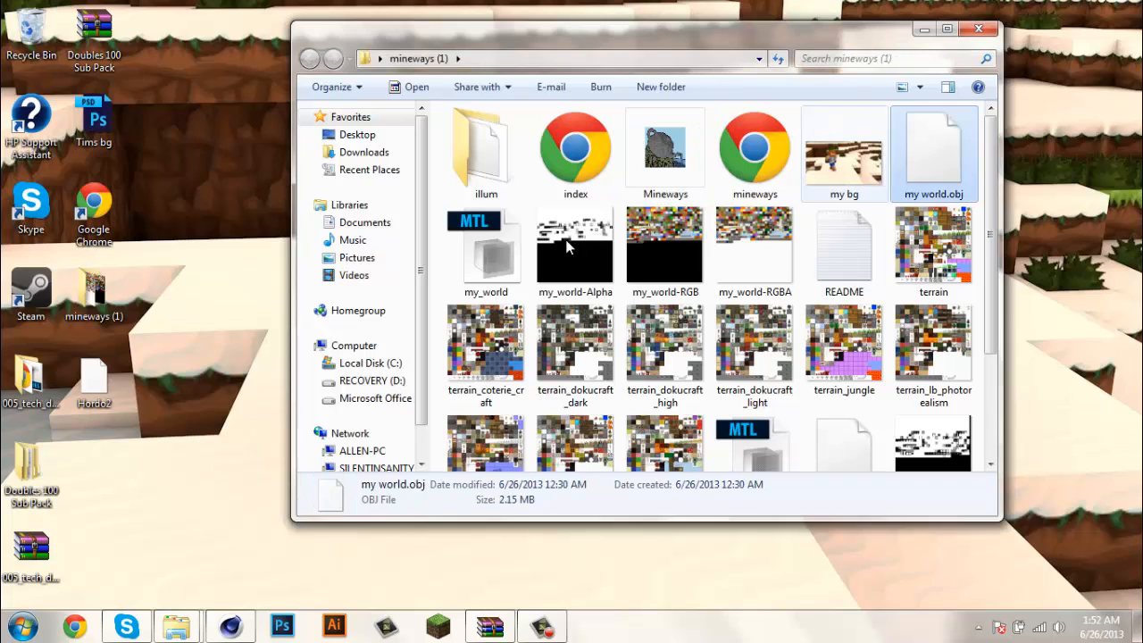
pyautogui.scroll(-2, 855, 324)
pyautogui.click(856, 324)
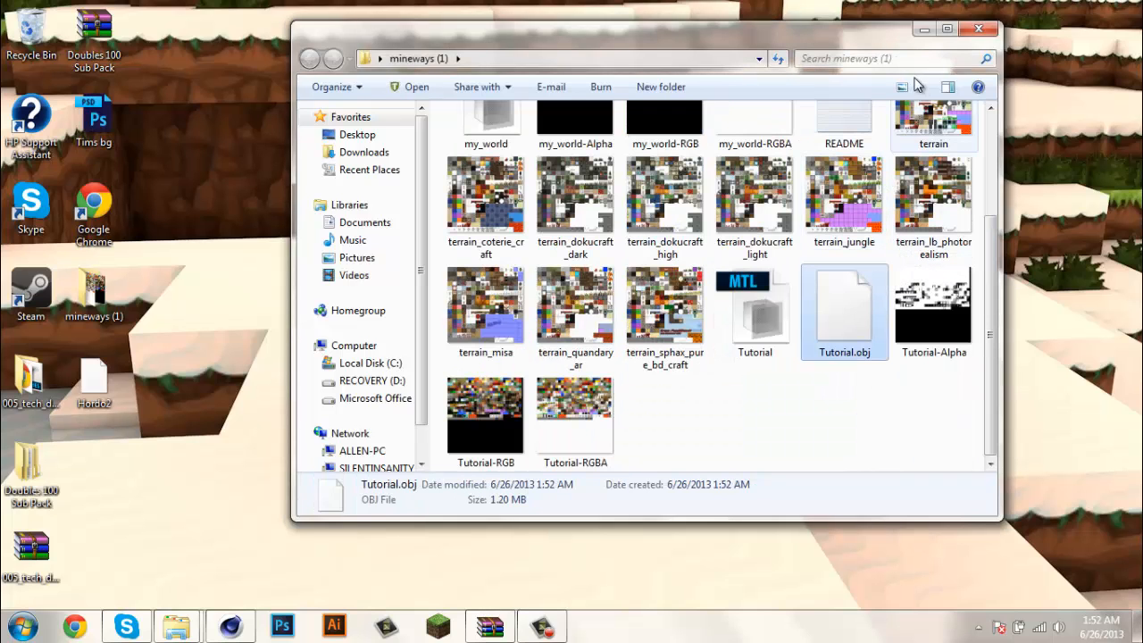
pyautogui.click(924, 30)
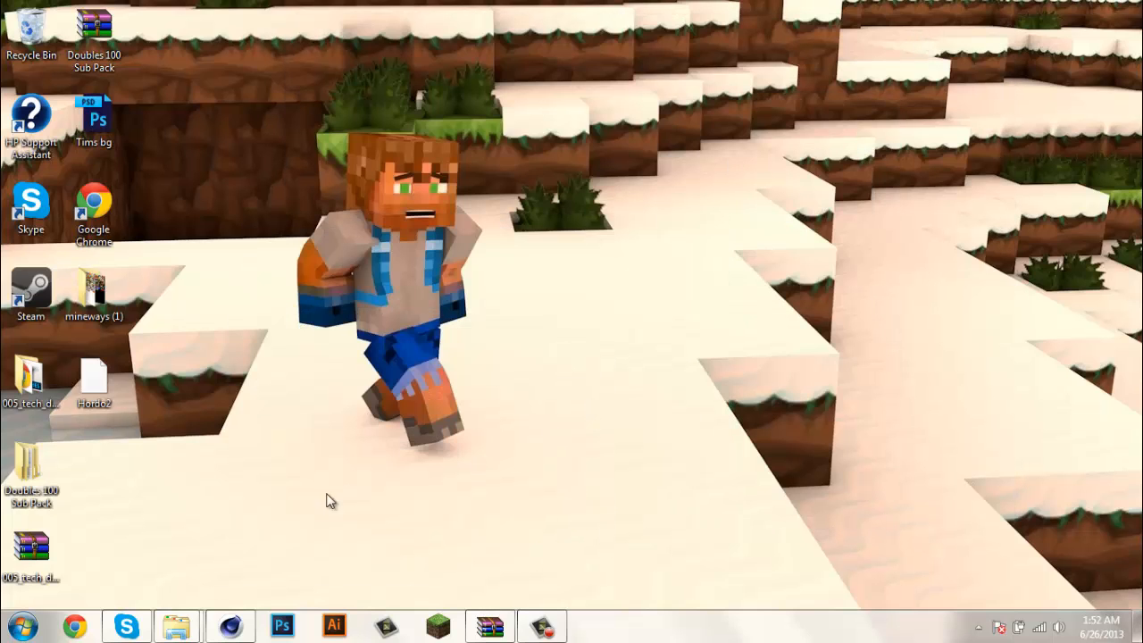
# Bring Tutorial.obj from the desktop's mineways (1) folder into Cinema 4D's perspective view
pyautogui.click(247, 627)
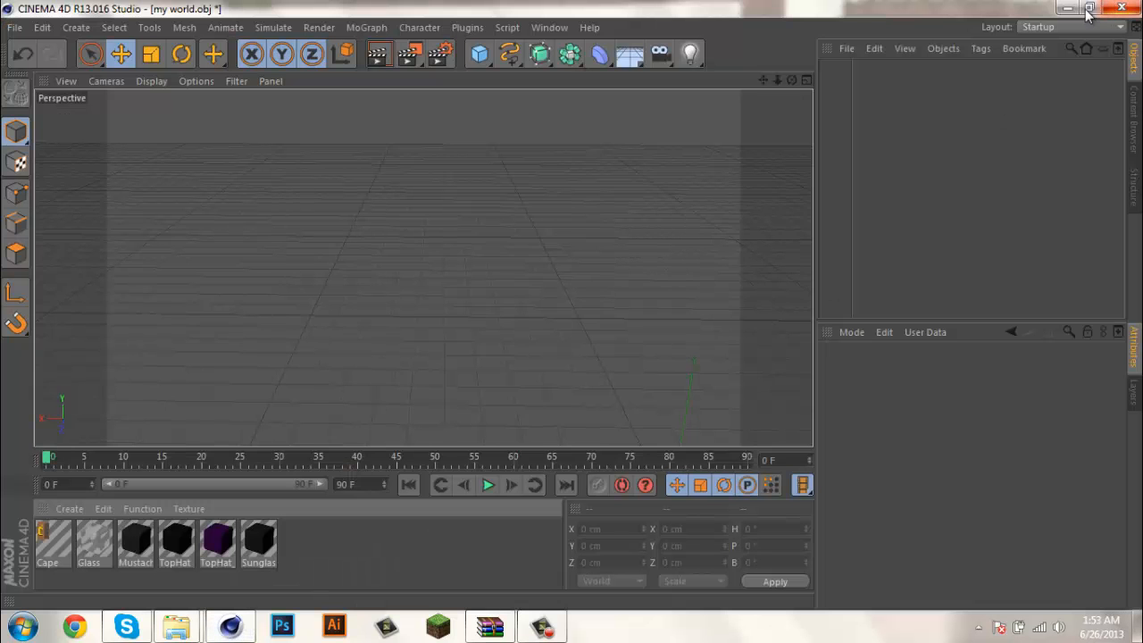
pyautogui.click(1066, 8)
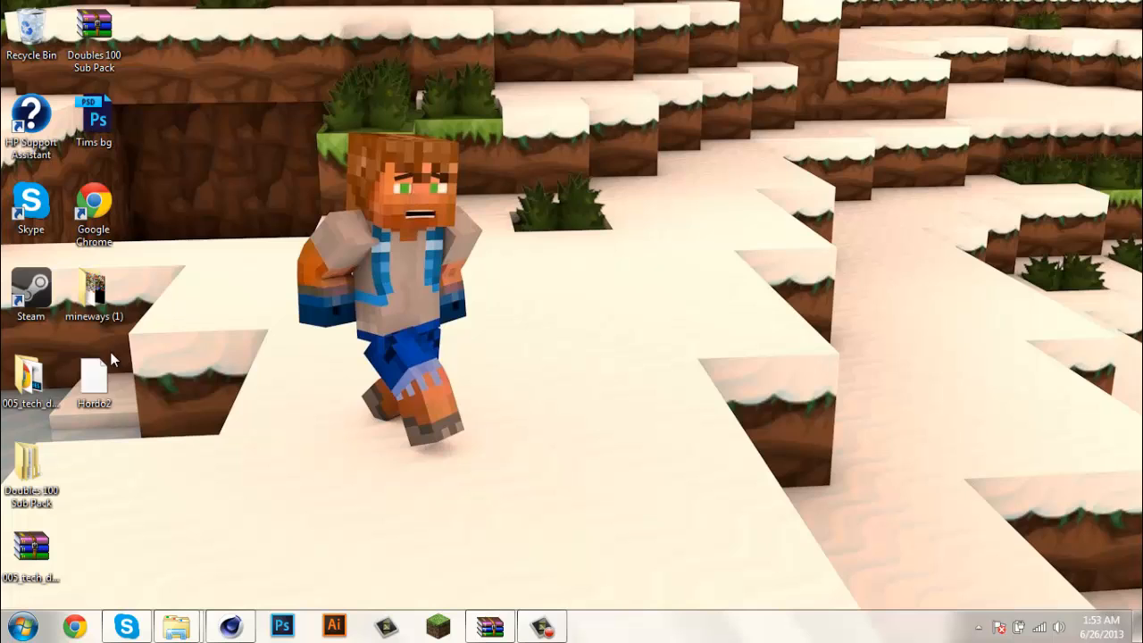
pyautogui.doubleClick(94, 292)
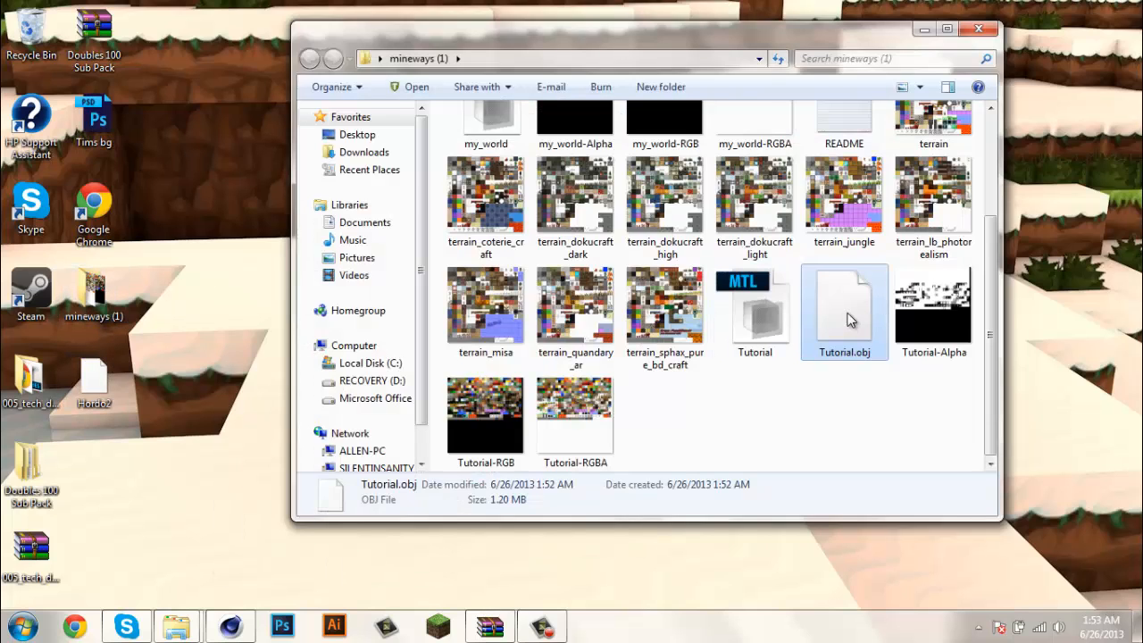
pyautogui.moveTo(850, 319); pyautogui.dragTo(230, 625)
pyautogui.moveTo(314, 461); pyautogui.dragTo(579, 260)
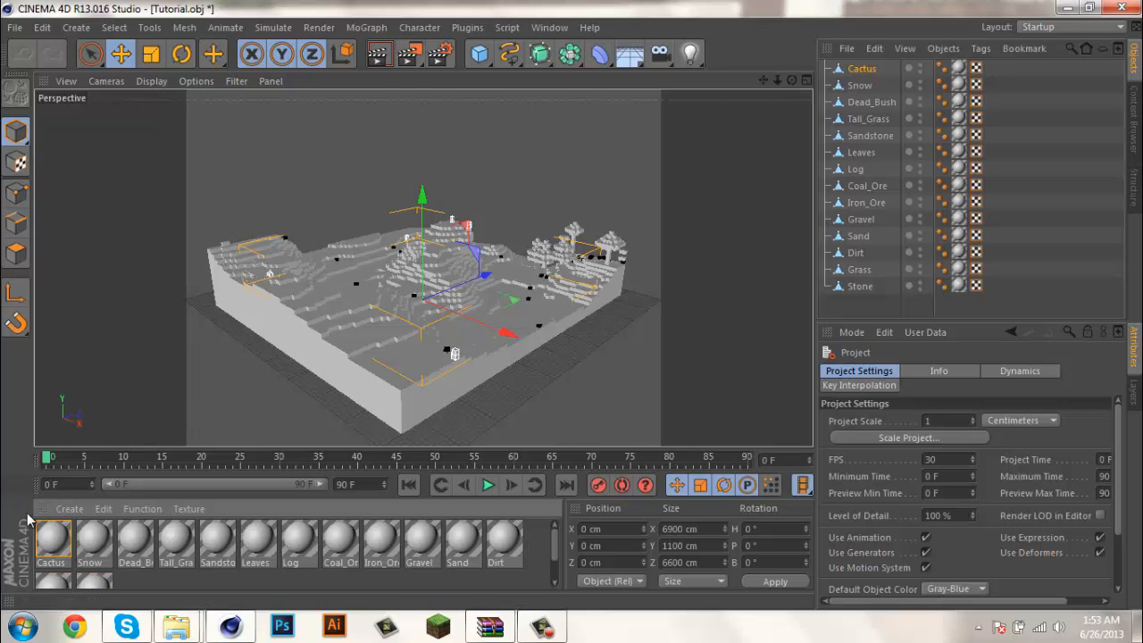
# Load Tutorial-RGB from the mineways (1) folder as the color texture of all materials at once, and close the Material Editor
pyautogui.doubleClick(51, 541)
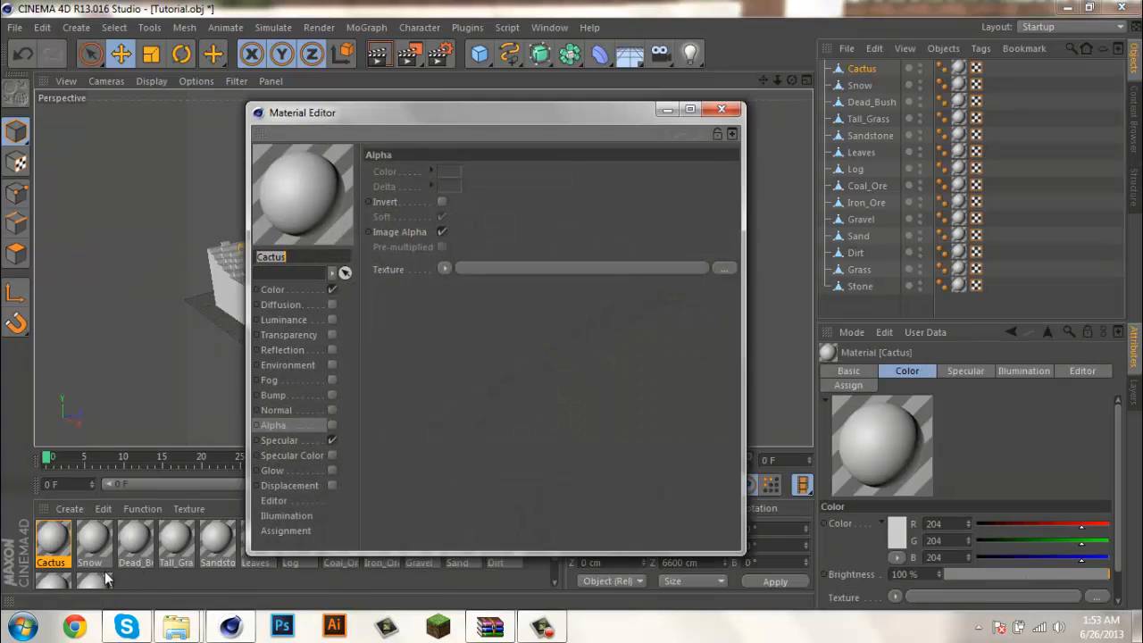
pyautogui.hotkey('ctrl', 'a')
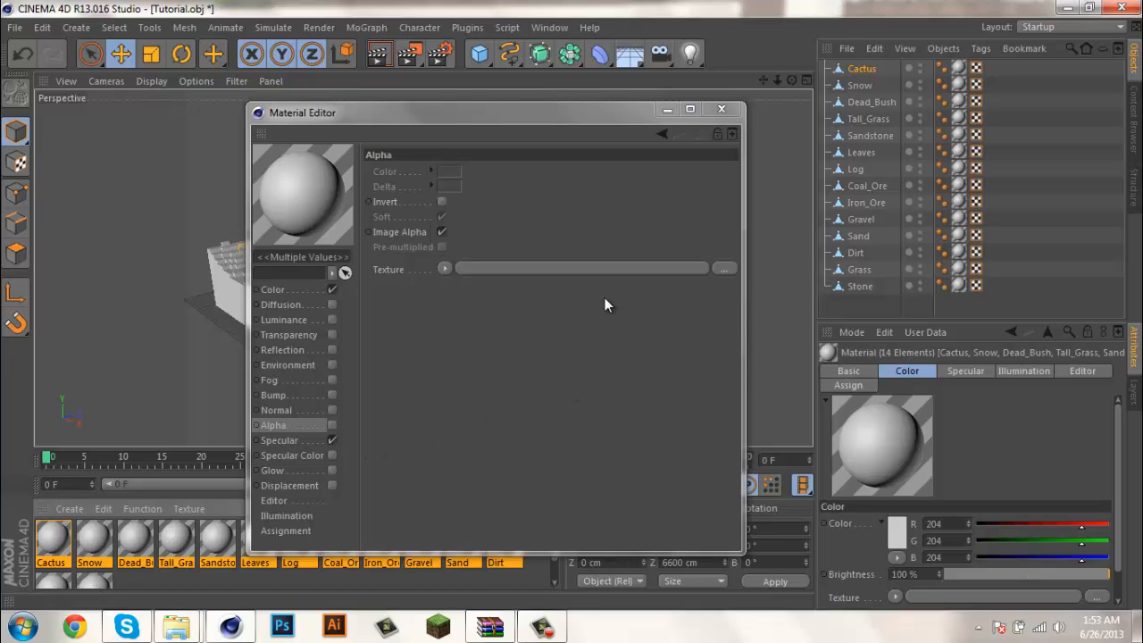
pyautogui.click(278, 291)
pyautogui.click(719, 245)
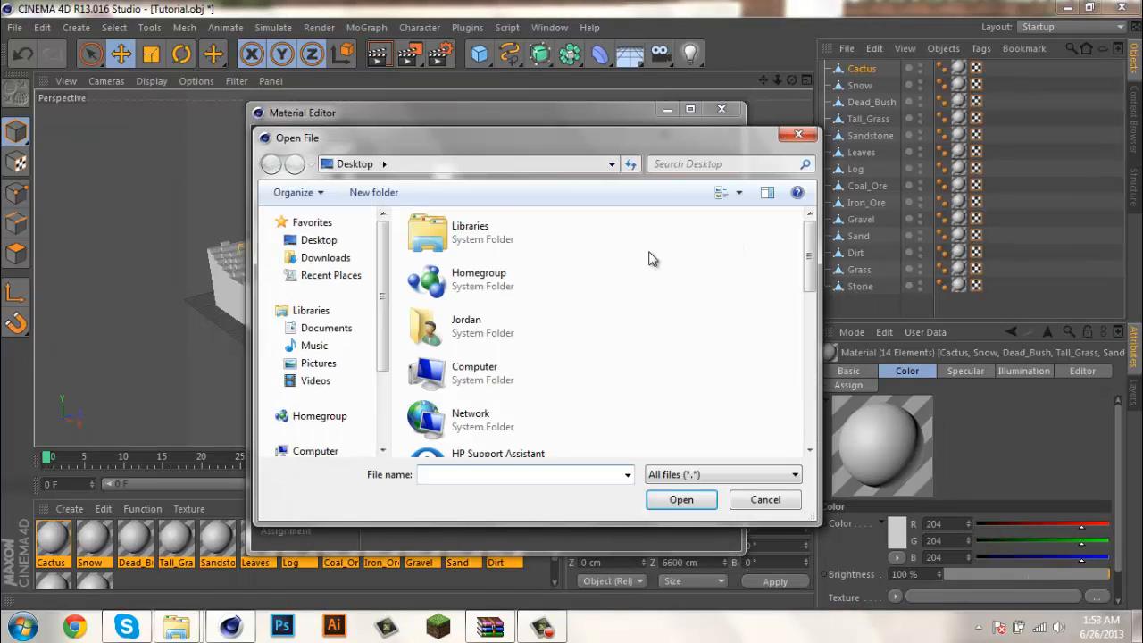
pyautogui.moveTo(809, 257); pyautogui.dragTo(808, 348)
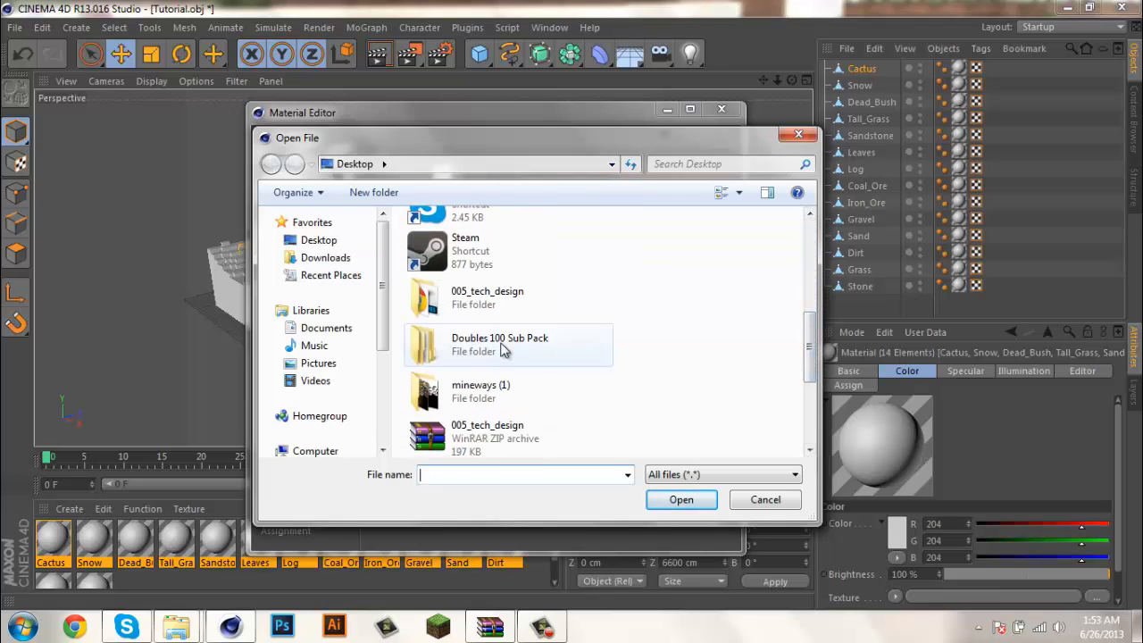
pyautogui.doubleClick(473, 389)
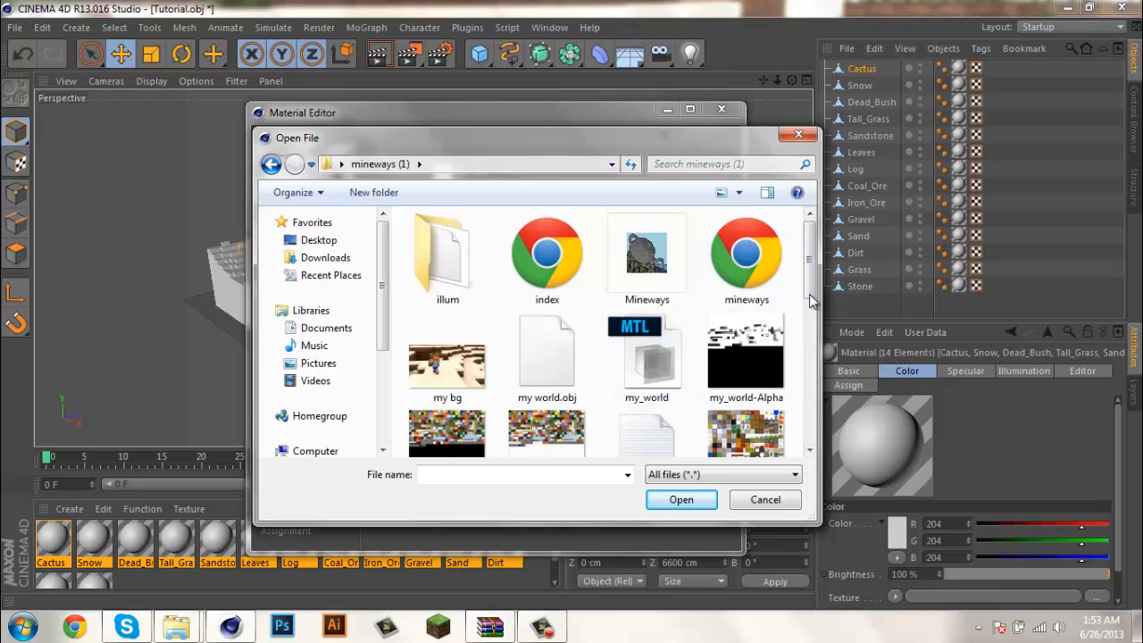
pyautogui.moveTo(810, 284); pyautogui.dragTo(809, 446)
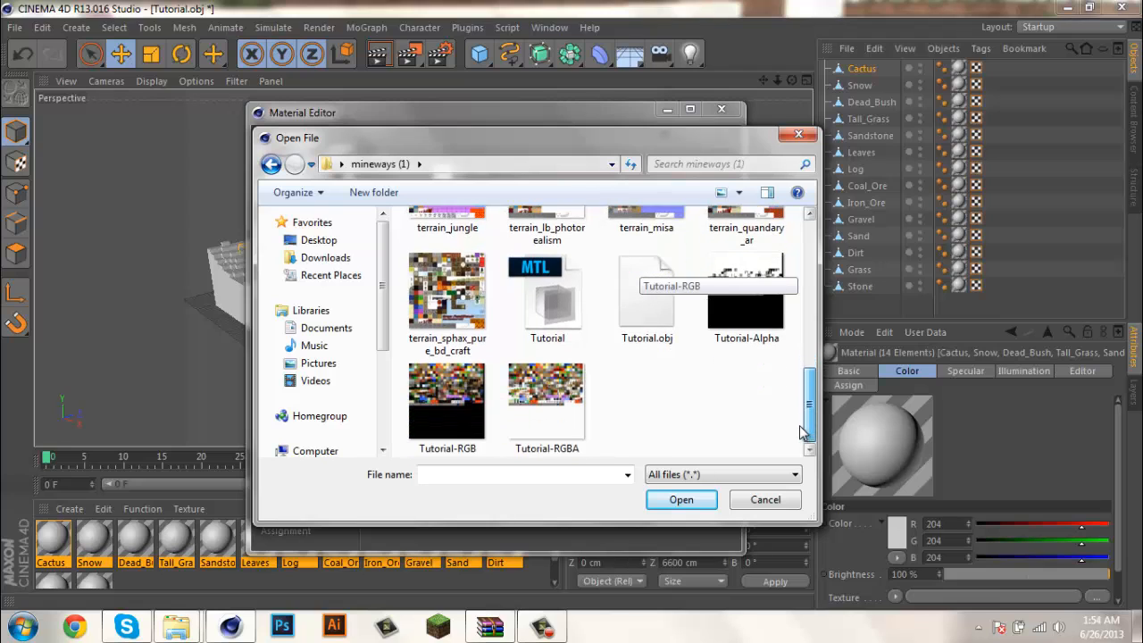
pyautogui.doubleClick(460, 414)
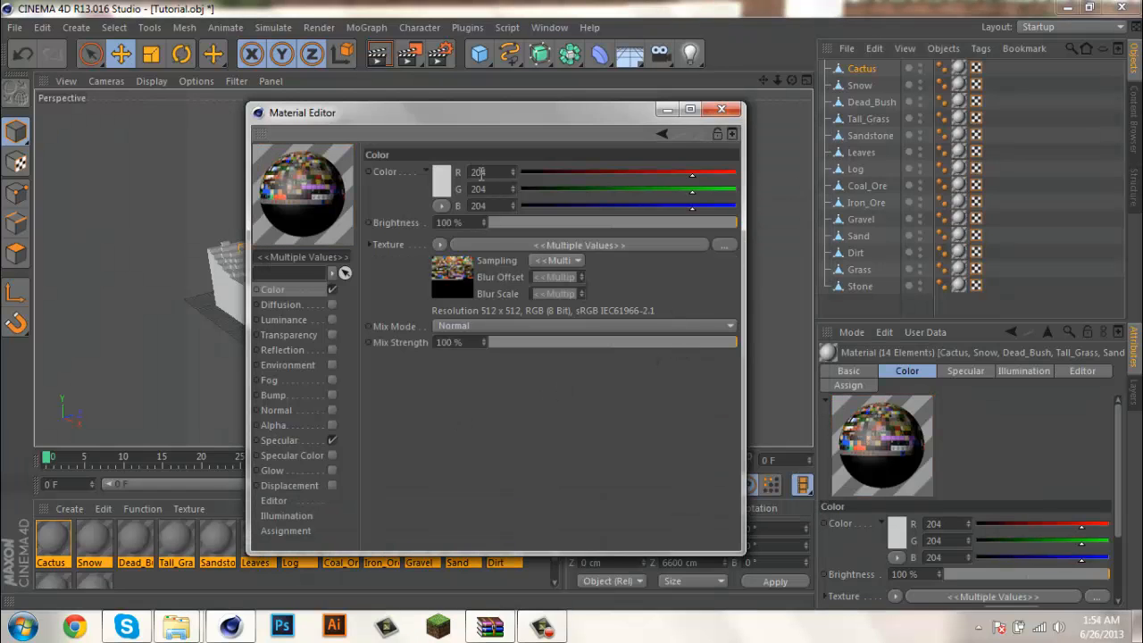
pyautogui.moveTo(461, 116); pyautogui.dragTo(790, 98)
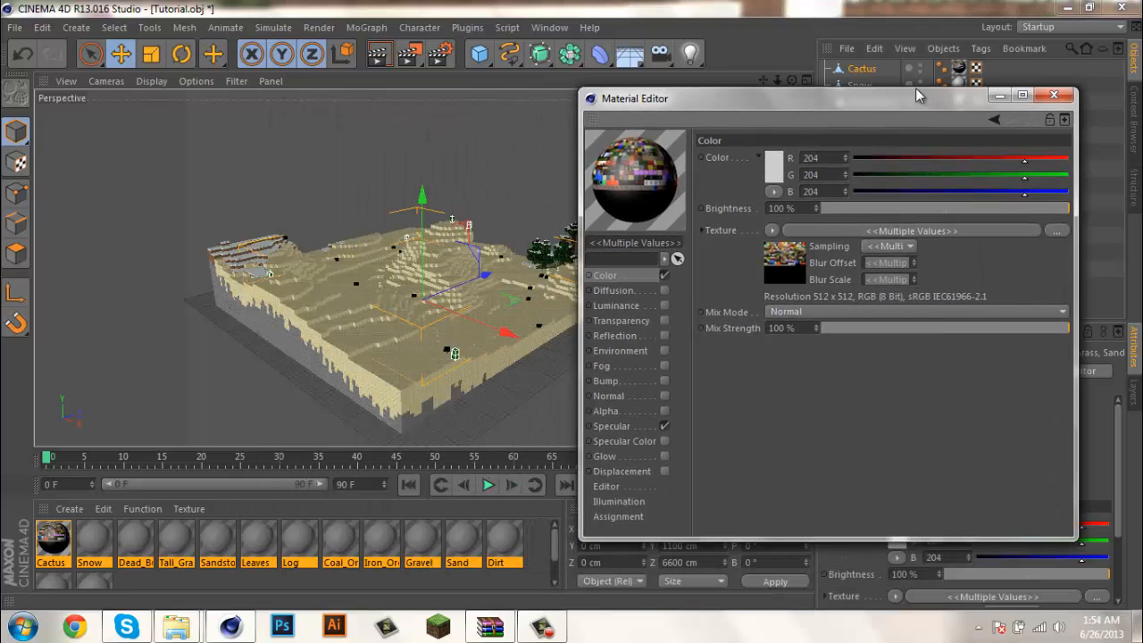
pyautogui.click(1053, 94)
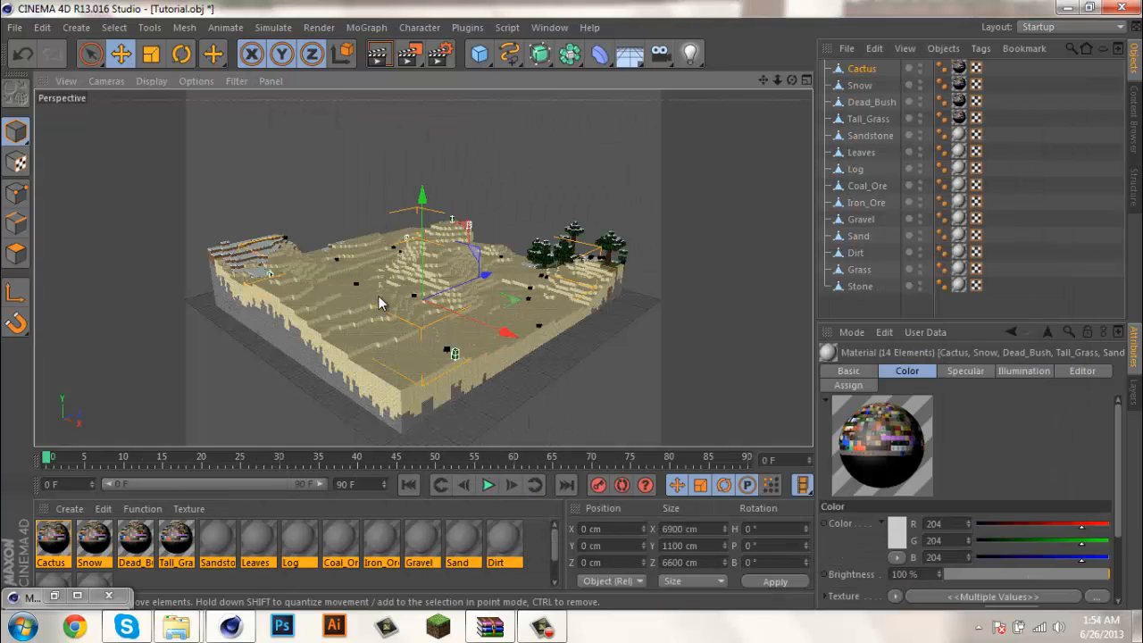
# Render a preview of the sand hill with the cacti in the perspective view
pyautogui.scroll(5, 378, 296)
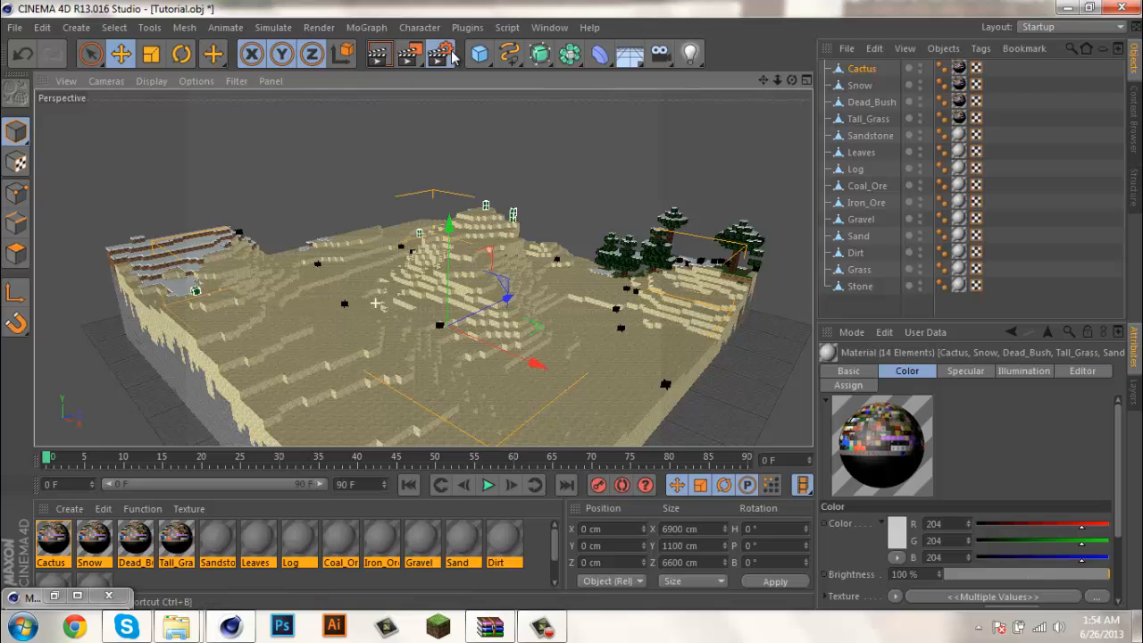
pyautogui.click(449, 56)
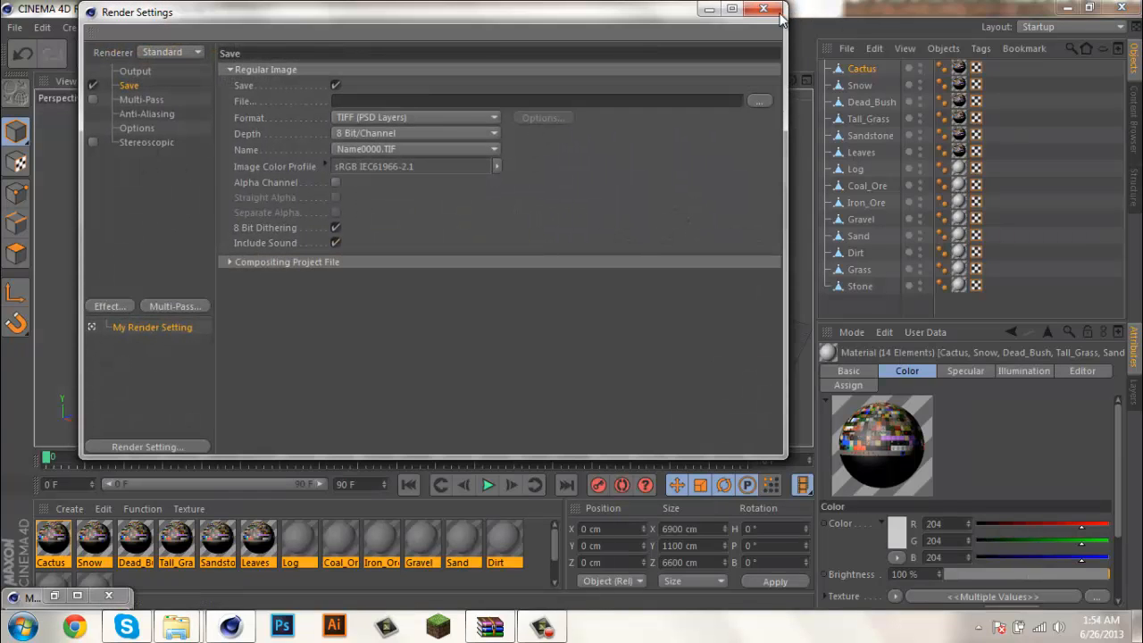
pyautogui.click(763, 10)
pyautogui.scroll(10, 592, 309)
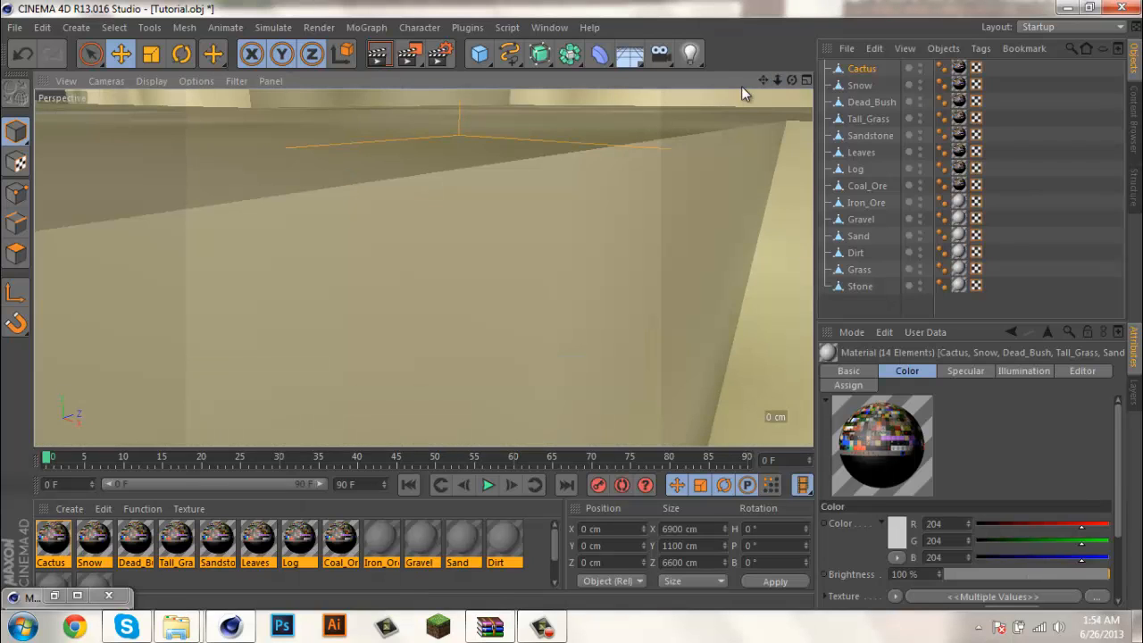
pyautogui.moveTo(776, 81); pyautogui.dragTo(532, 305)
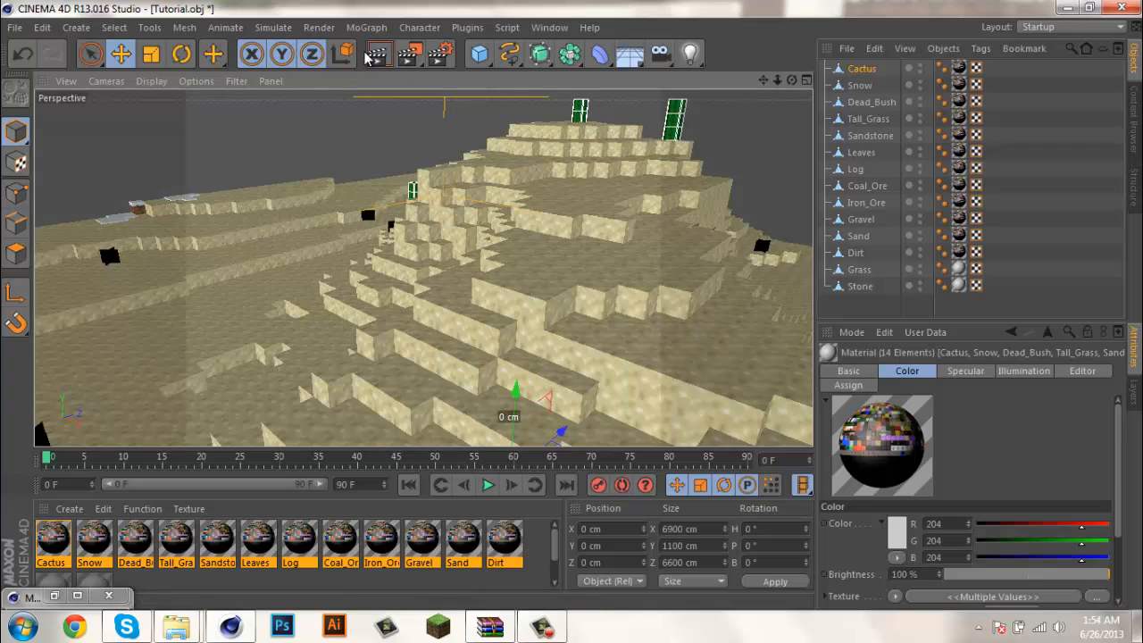
pyautogui.click(369, 57)
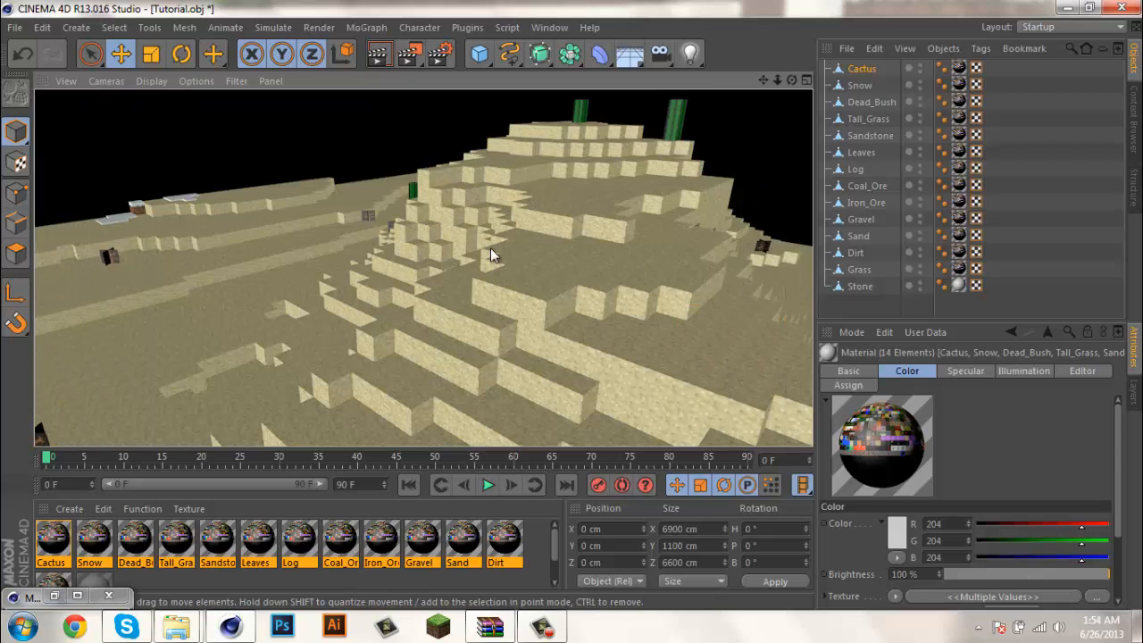
# Select the Sand object and turn off the Specular channel for all materials in the Material Editor
pyautogui.click(857, 236)
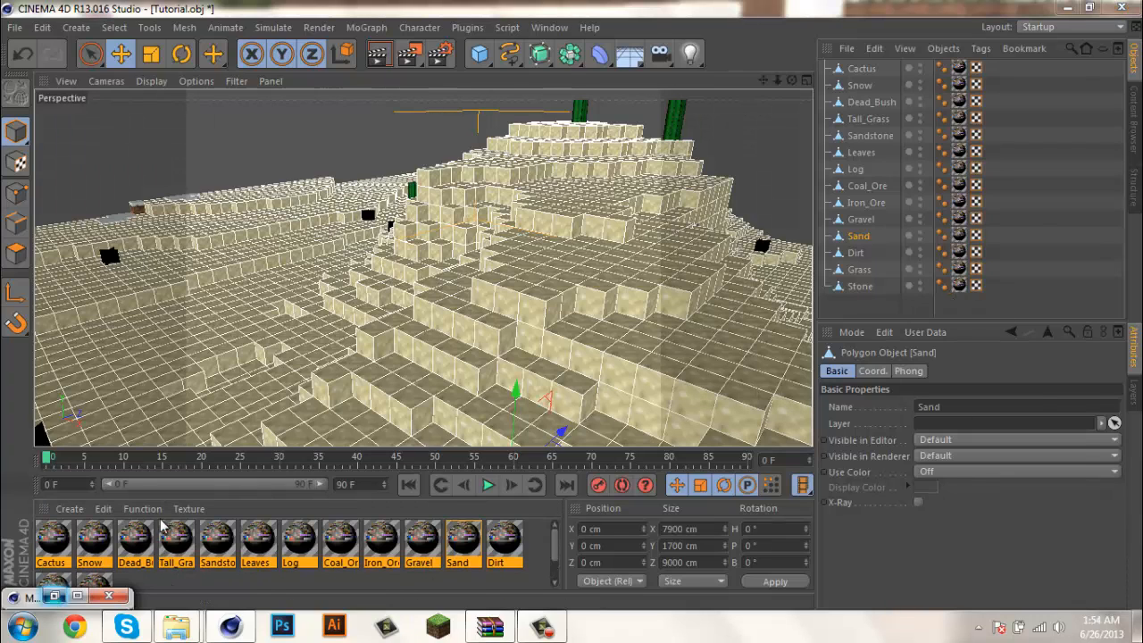
pyautogui.doubleClick(77, 594)
pyautogui.click(612, 426)
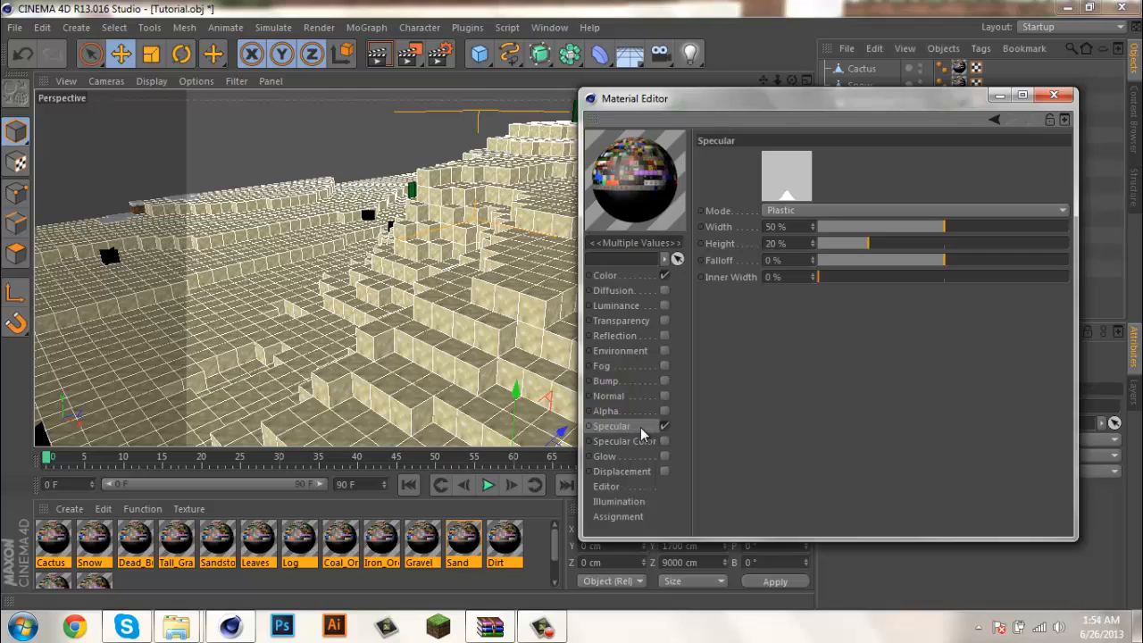
pyautogui.click(662, 426)
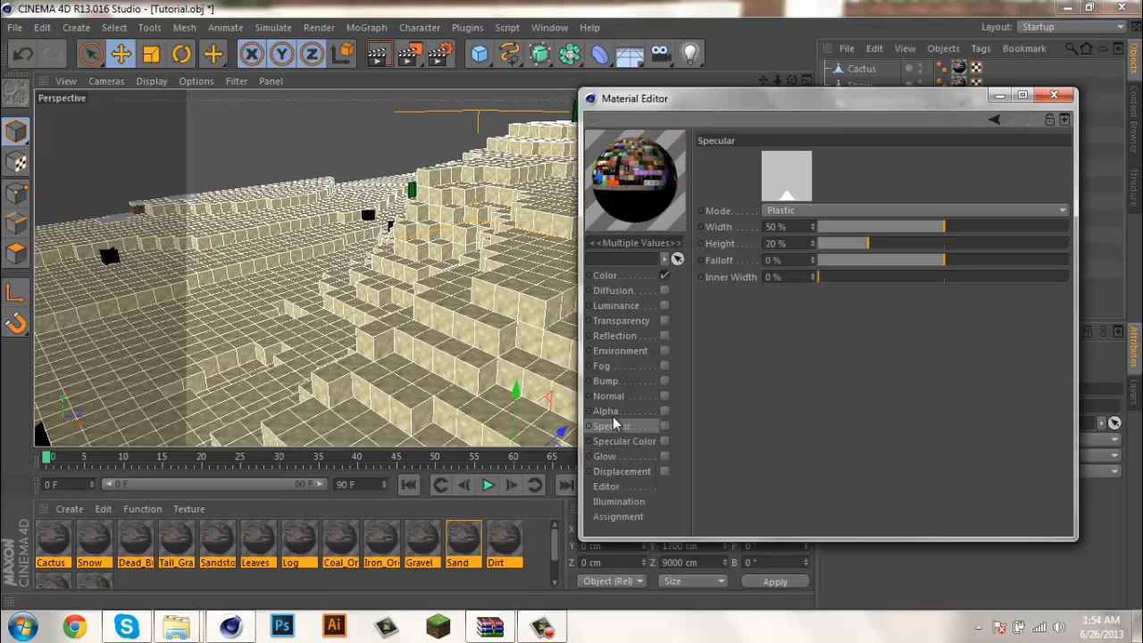
# Enable the Alpha channel for all materials with Tutorial-RGBA as its texture, close the editor and inspect the dead bushes
pyautogui.click(606, 411)
pyautogui.click(664, 411)
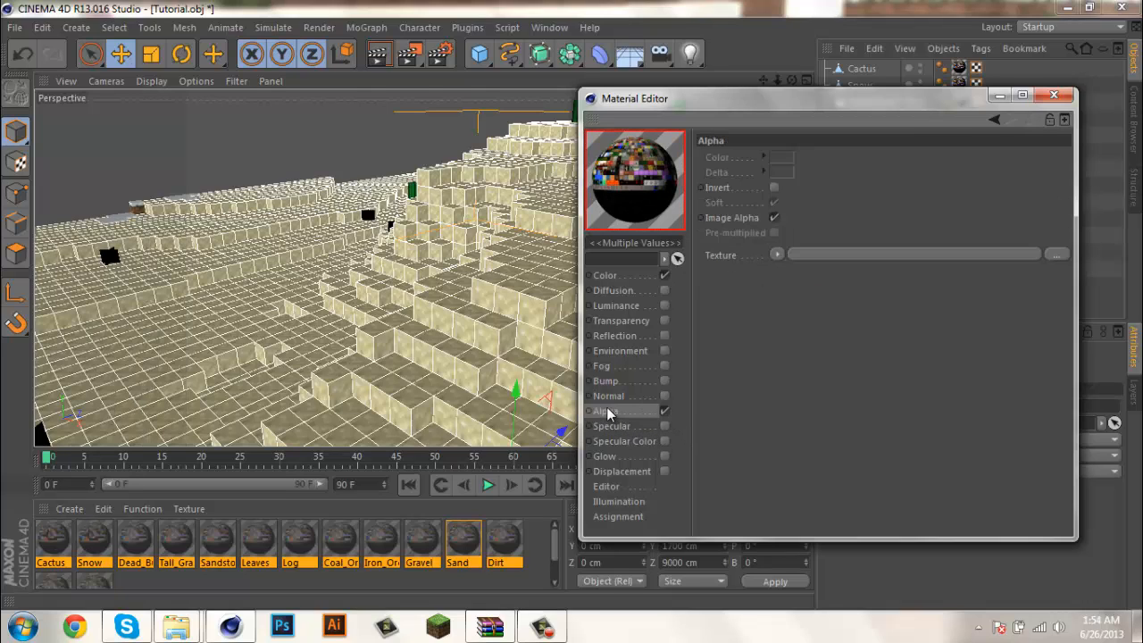
pyautogui.click(1059, 255)
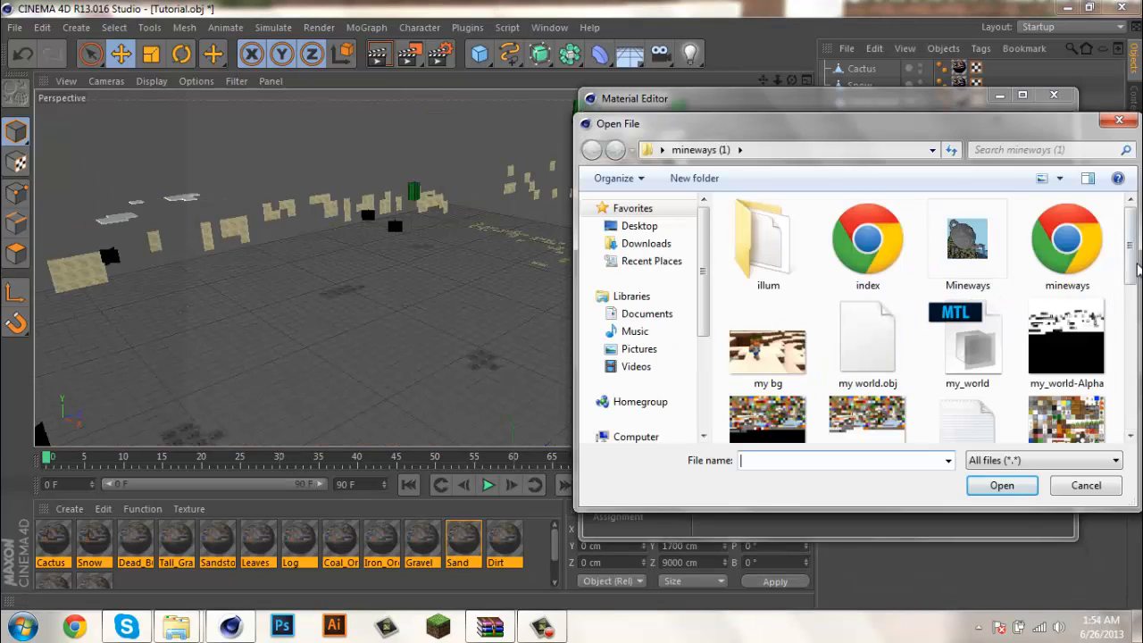
pyautogui.moveTo(1131, 295); pyautogui.dragTo(1125, 420)
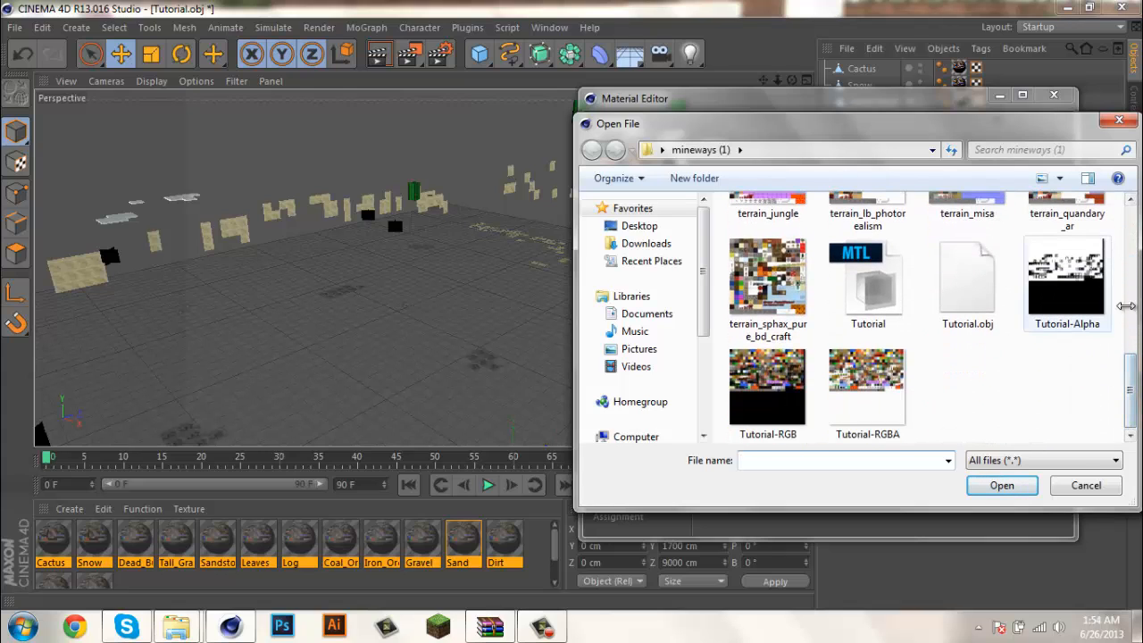
pyautogui.doubleClick(889, 404)
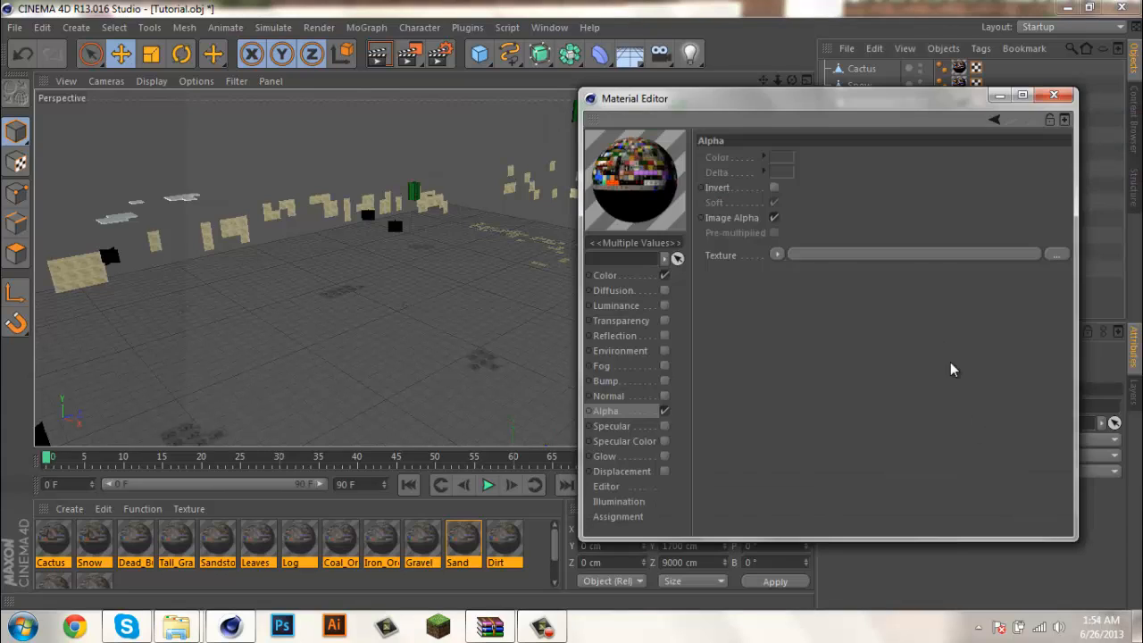
pyautogui.click(1053, 95)
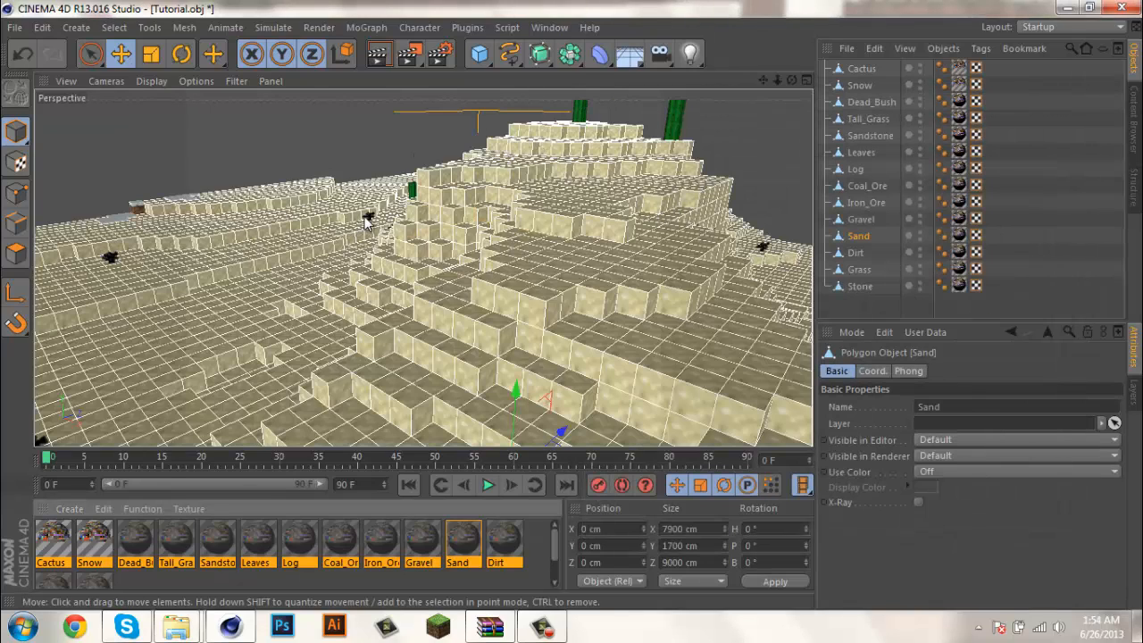
pyautogui.scroll(10, 368, 221)
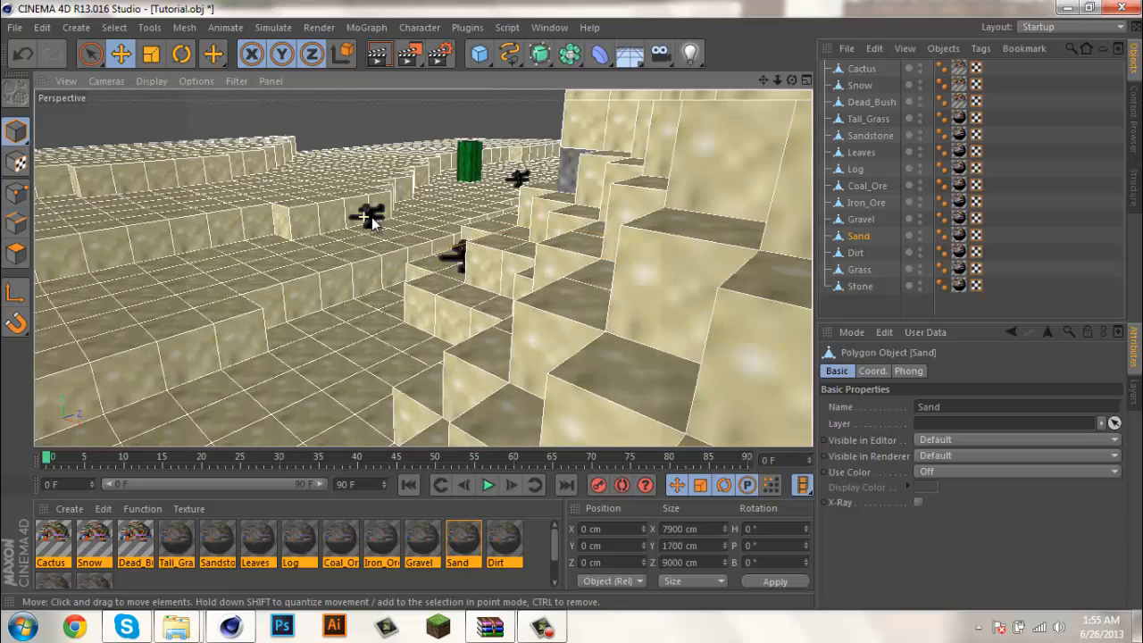
# Render a preview of the sand area with the dead bushes and cactus in the perspective view
pyautogui.scroll(3, 372, 217)
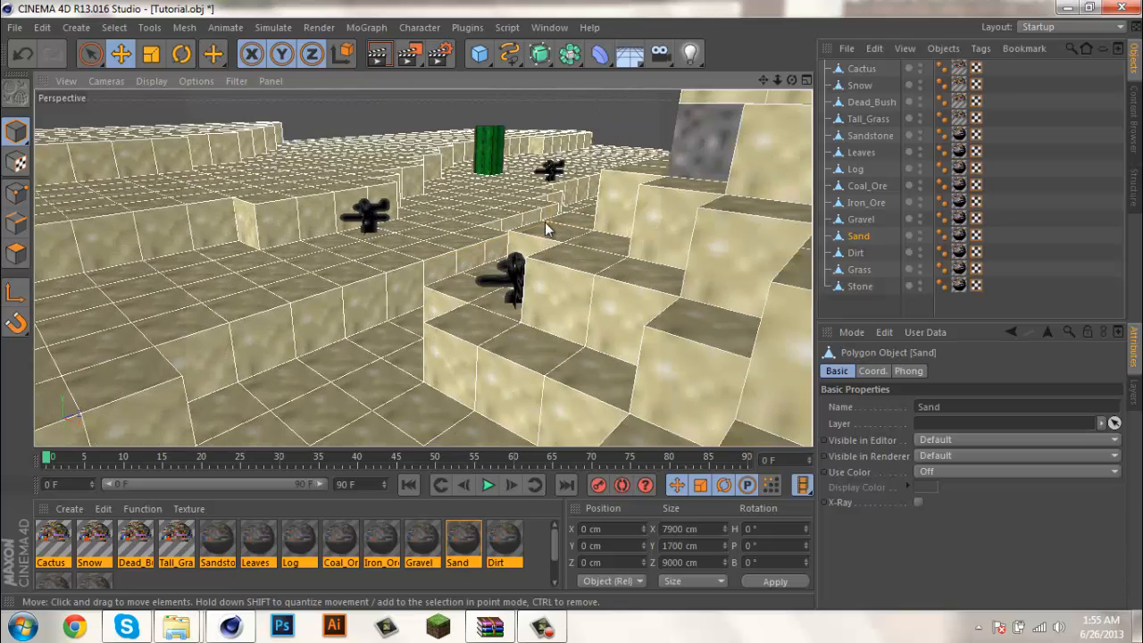
pyautogui.scroll(-10, 549, 223)
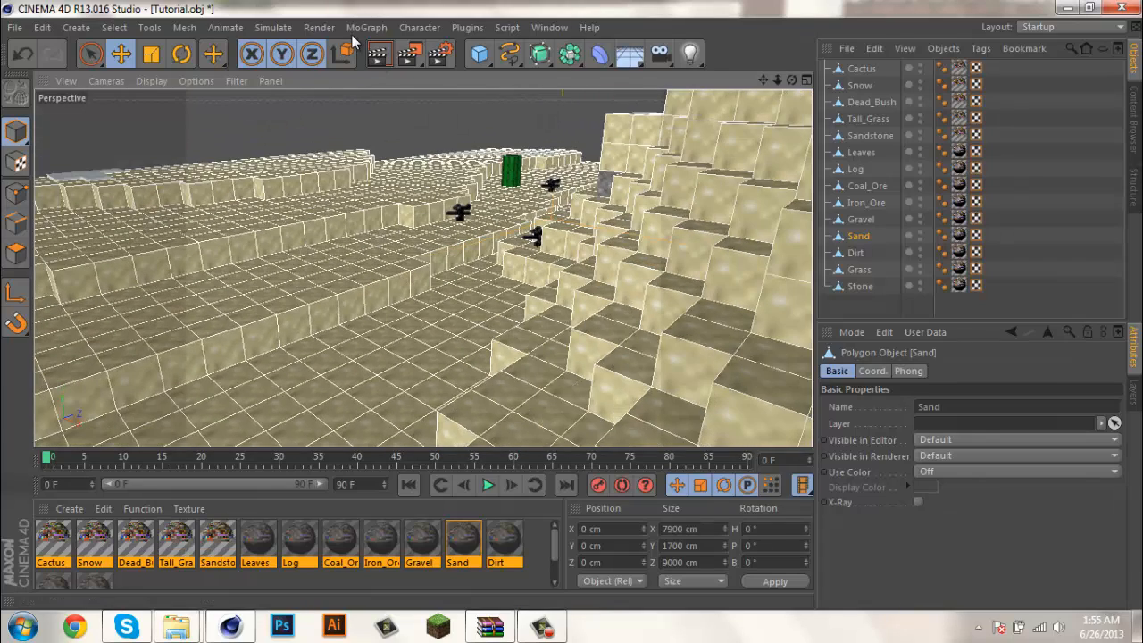
pyautogui.hotkey('ctrl', 'r')
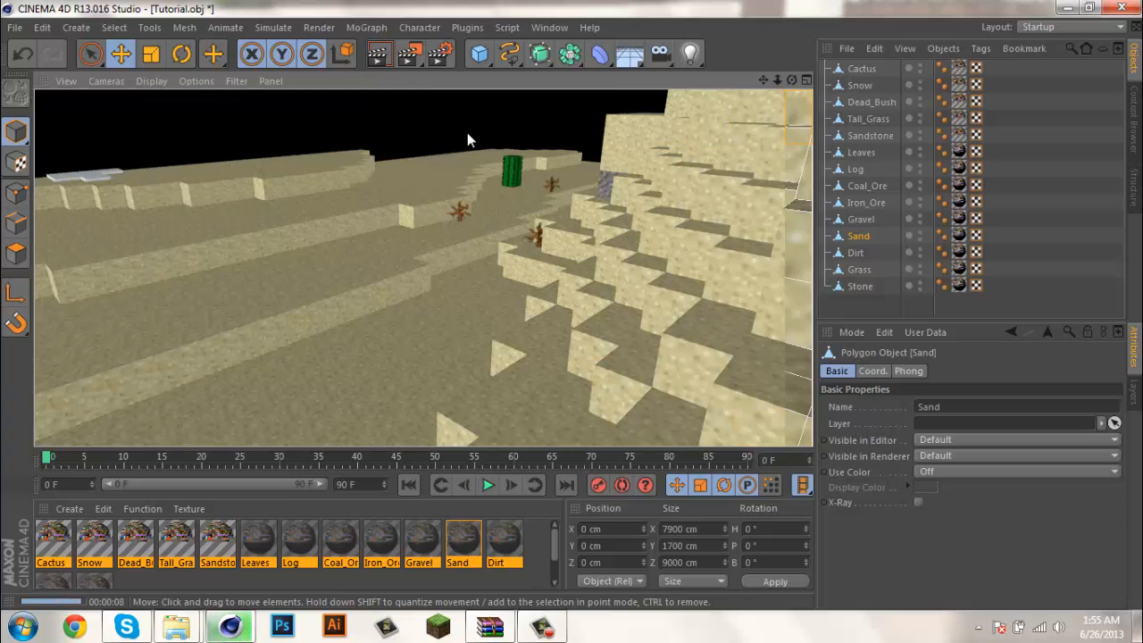
pyautogui.click(491, 243)
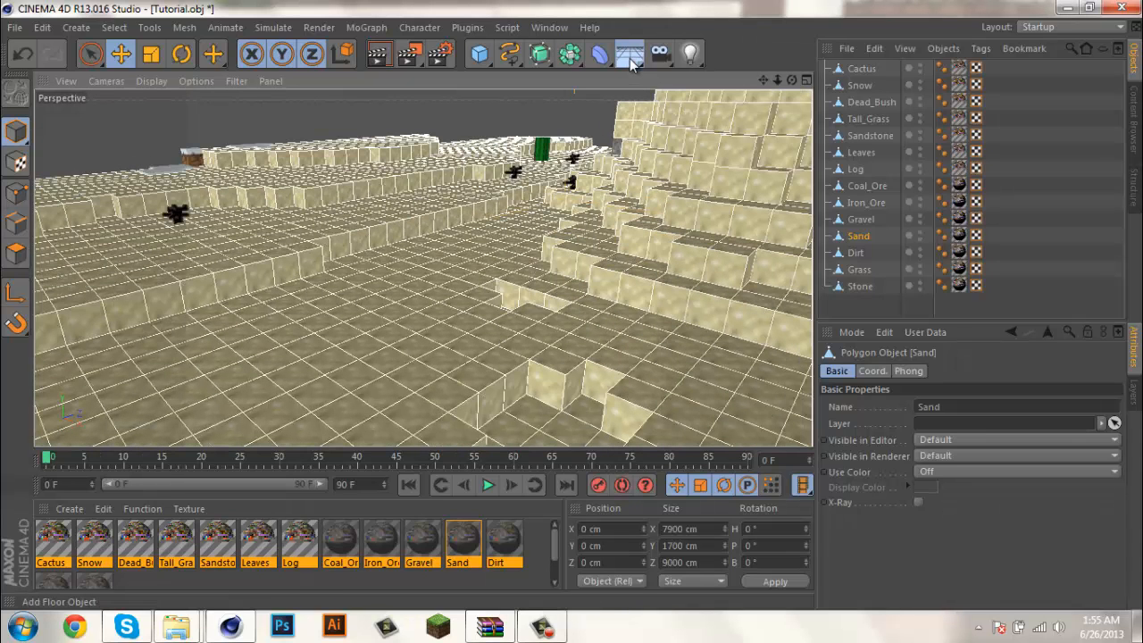
# Add a Sky object to the scene and frame the whole terrain in the perspective view
pyautogui.click(629, 54)
pyautogui.click(676, 101)
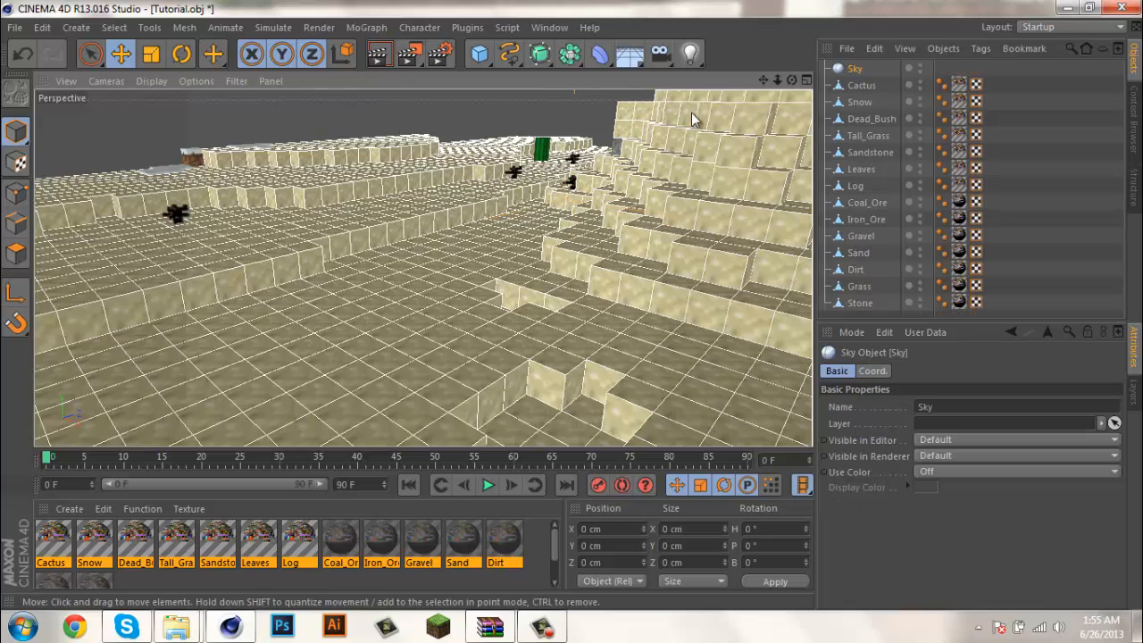
pyautogui.moveTo(763, 81); pyautogui.dragTo(578, 307)
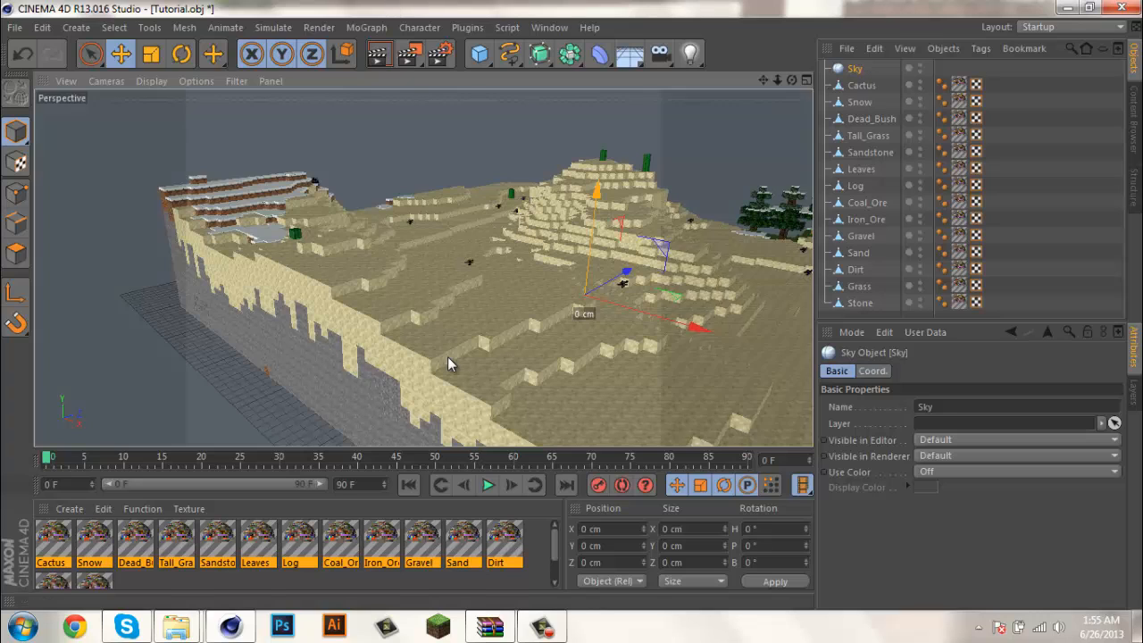
# Create a new material with the Specular channel off and its color set to R 0, G 199, B 204
pyautogui.click(69, 508)
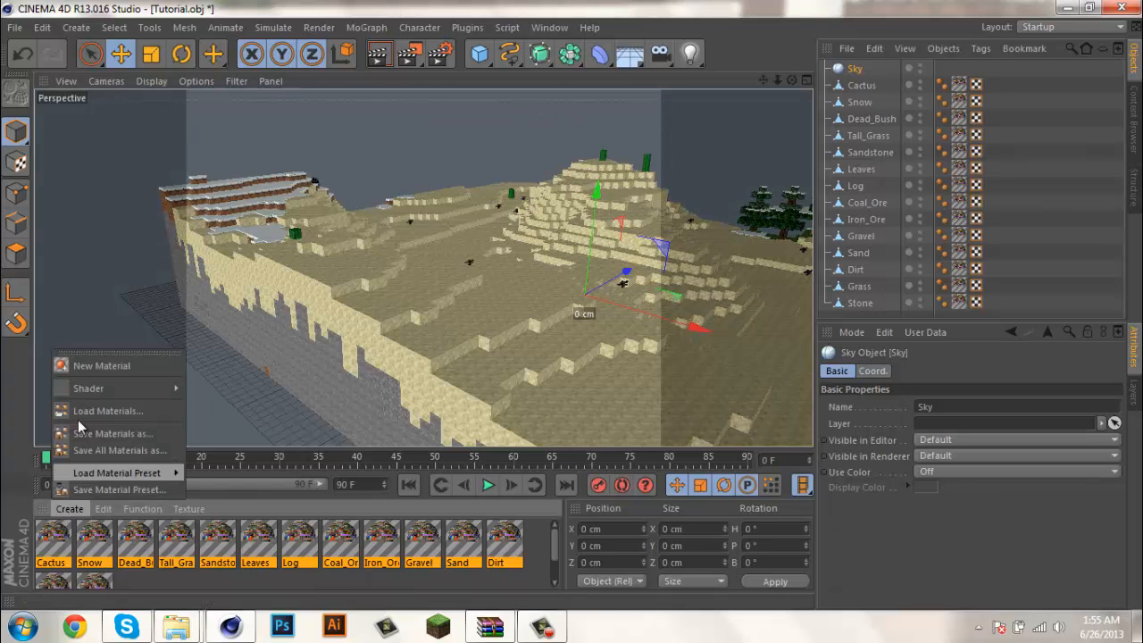
pyautogui.click(80, 360)
pyautogui.doubleClick(49, 540)
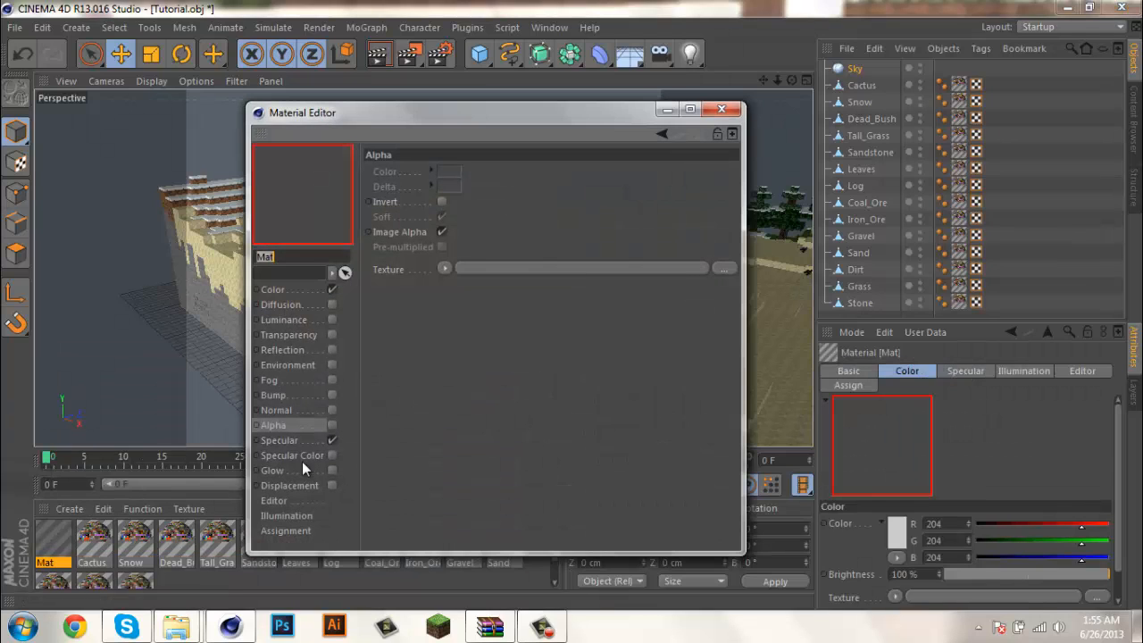
pyautogui.click(278, 287)
pyautogui.click(330, 440)
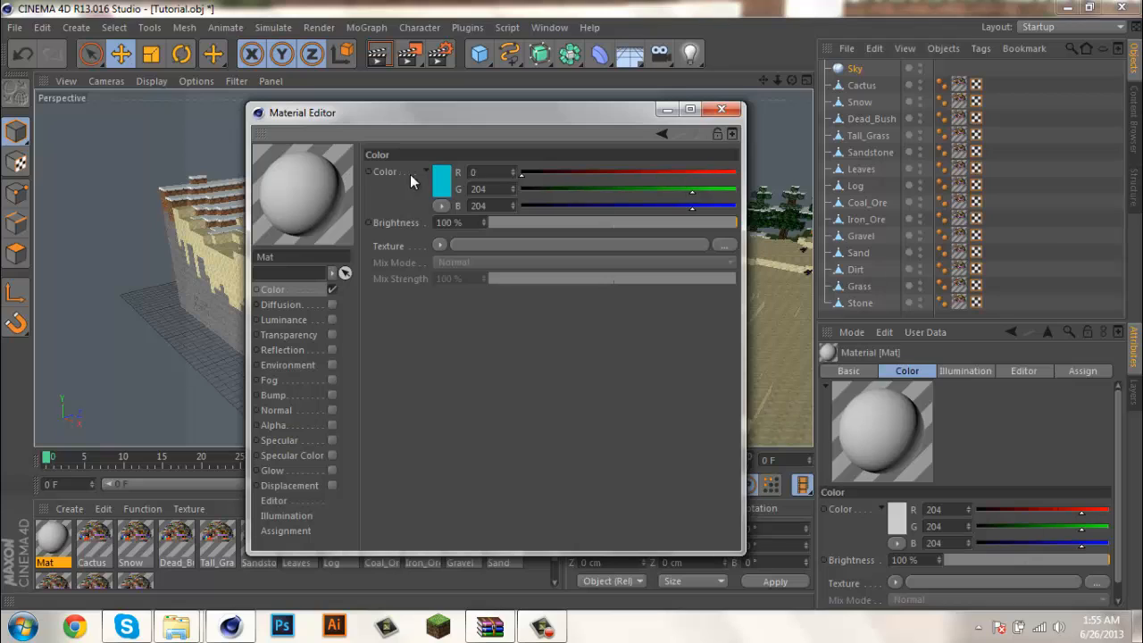
pyautogui.moveTo(685, 189)
pyautogui.mouseDown()
pyautogui.moveTo(671, 190)
pyautogui.moveTo(687, 191)
pyautogui.mouseUp()
pyautogui.click(441, 198)
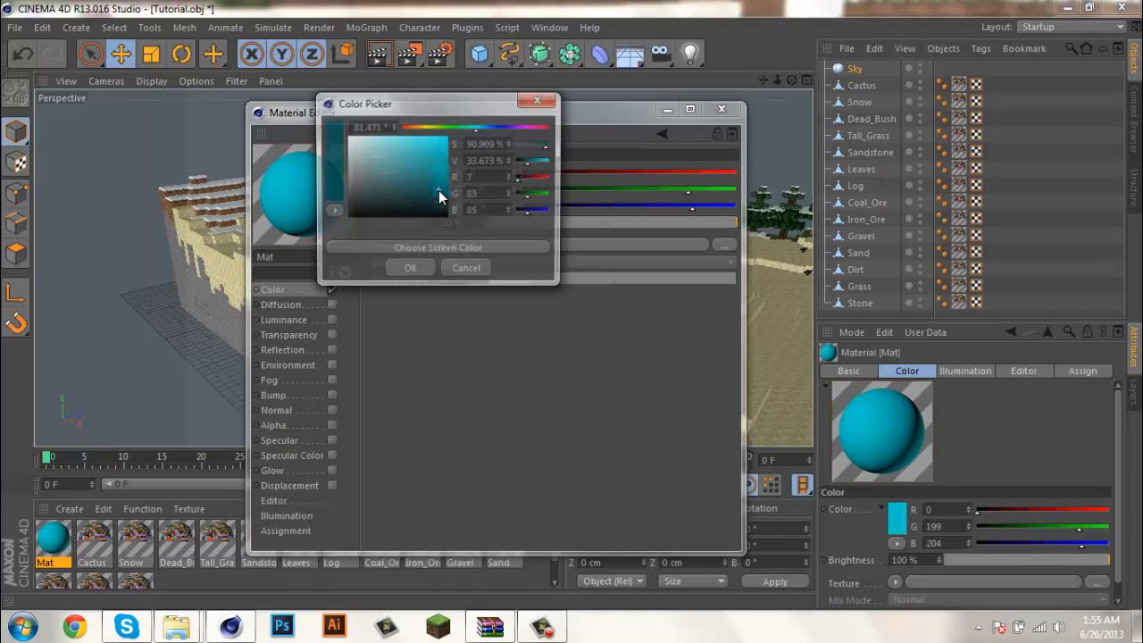
pyautogui.click(439, 193)
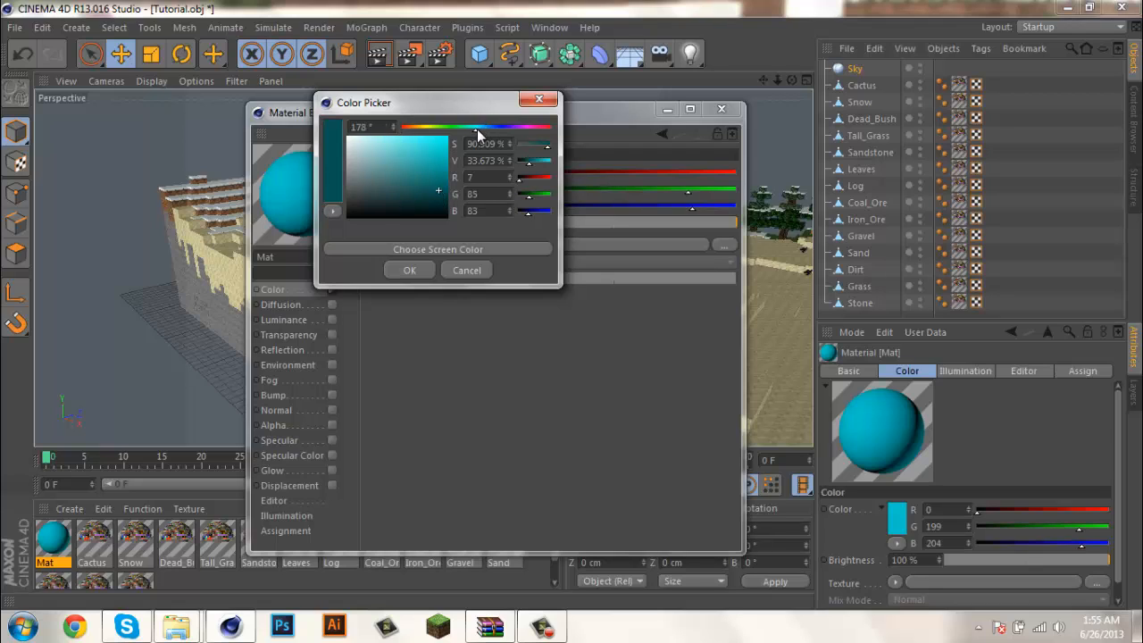
pyautogui.moveTo(378, 152); pyautogui.dragTo(379, 135)
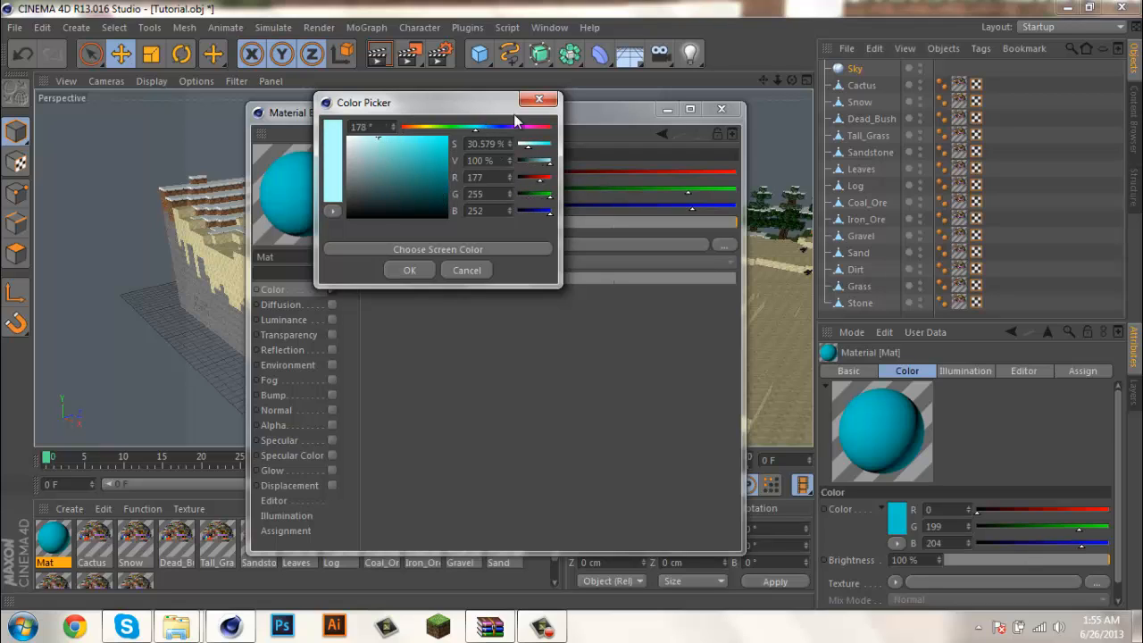
pyautogui.click(538, 99)
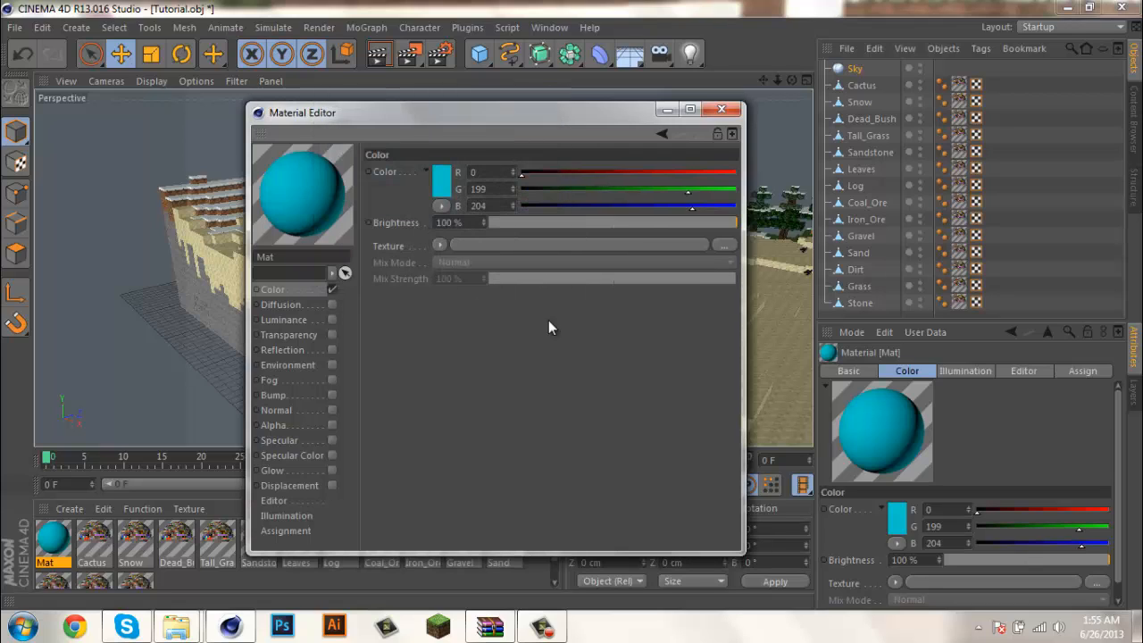
# Load a Gradient shader as the new material's color texture and set its type to 2D - V
pyautogui.click(437, 243)
pyautogui.click(473, 391)
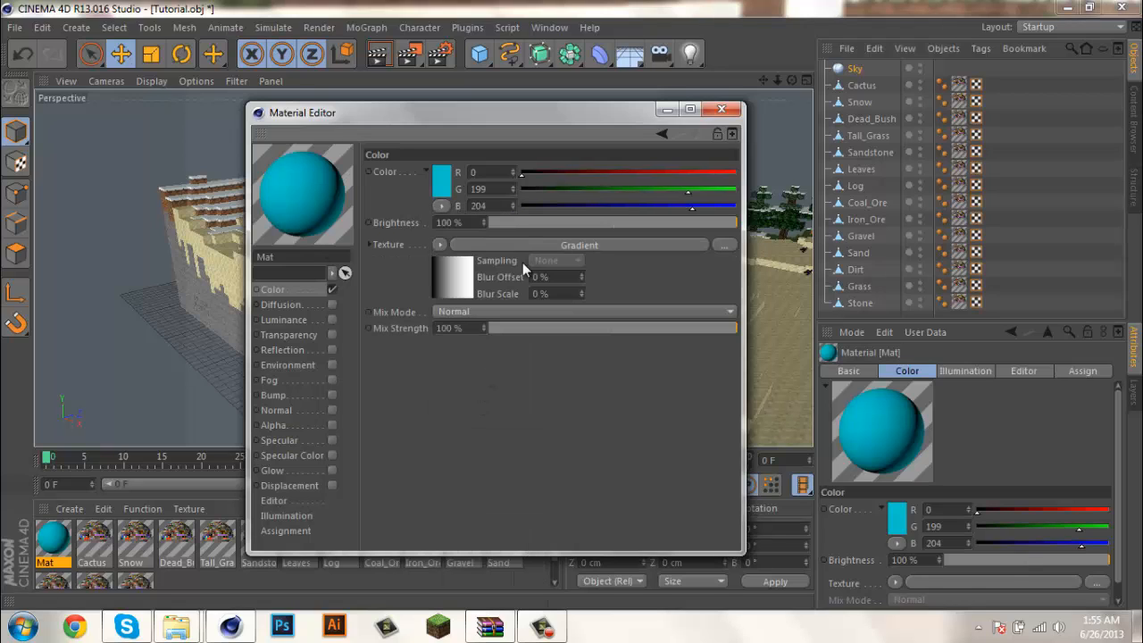
pyautogui.click(443, 272)
pyautogui.rightClick(443, 271)
pyautogui.click(649, 356)
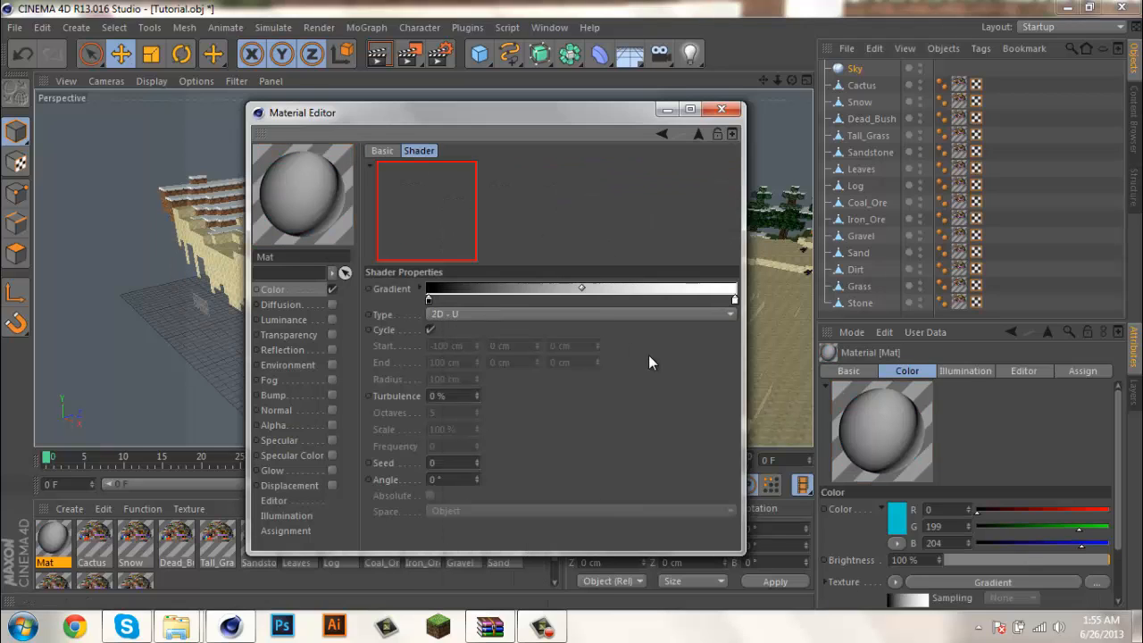
pyautogui.click(460, 310)
pyautogui.click(473, 344)
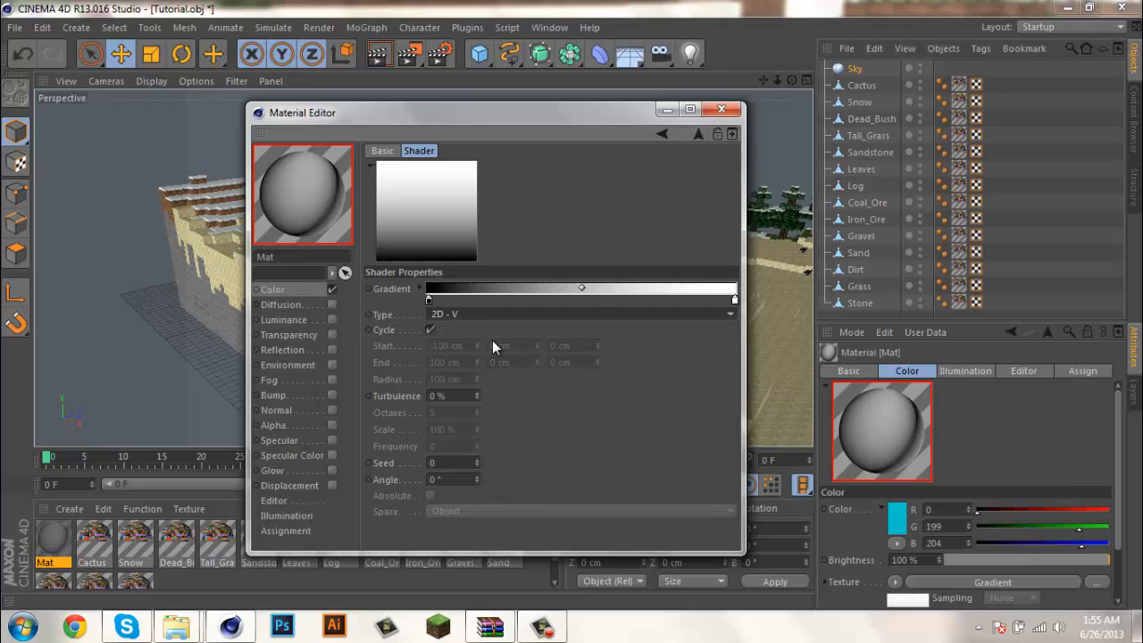
# Set the gradient's start knot to a pale blue, R 195, G 251, B 255
pyautogui.doubleClick(428, 300)
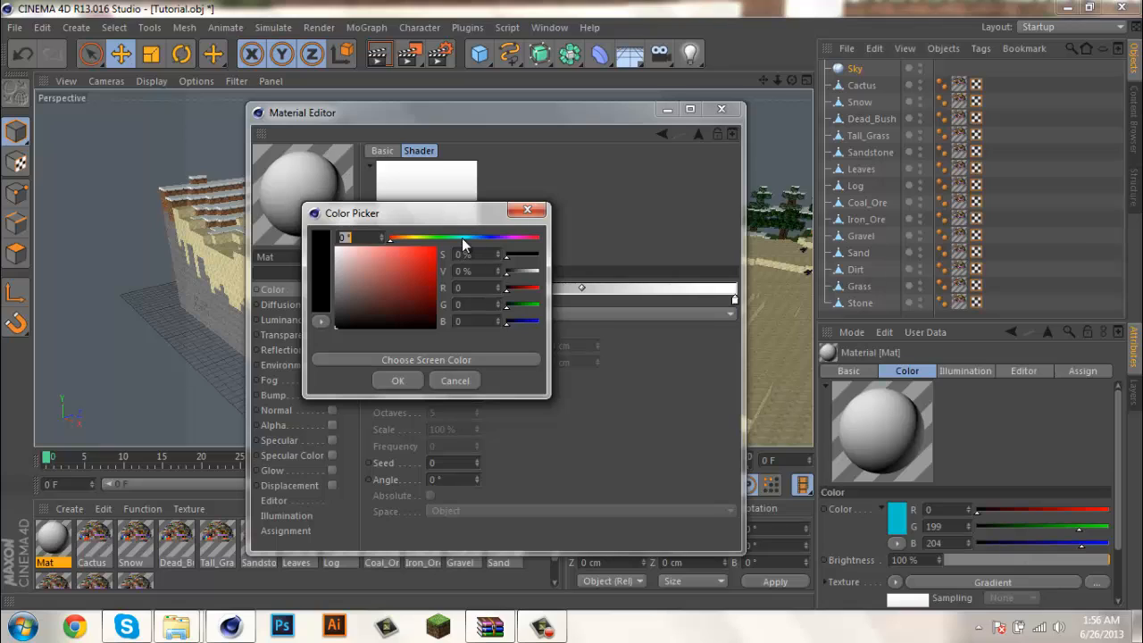
pyautogui.click(465, 237)
pyautogui.moveTo(363, 276); pyautogui.dragTo(358, 242)
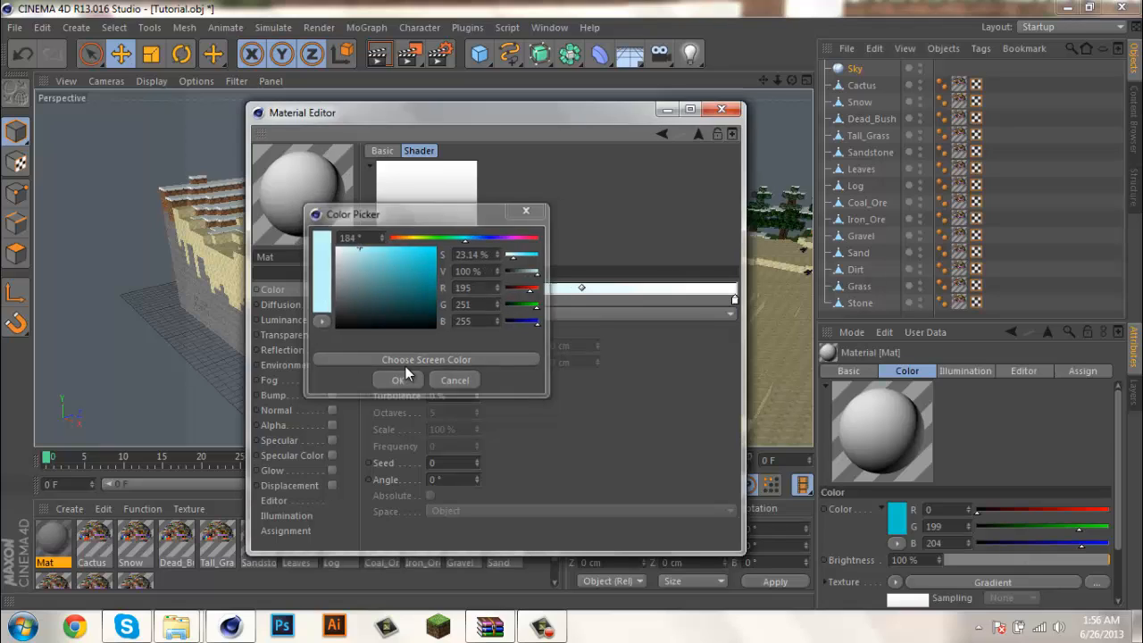
pyautogui.click(398, 380)
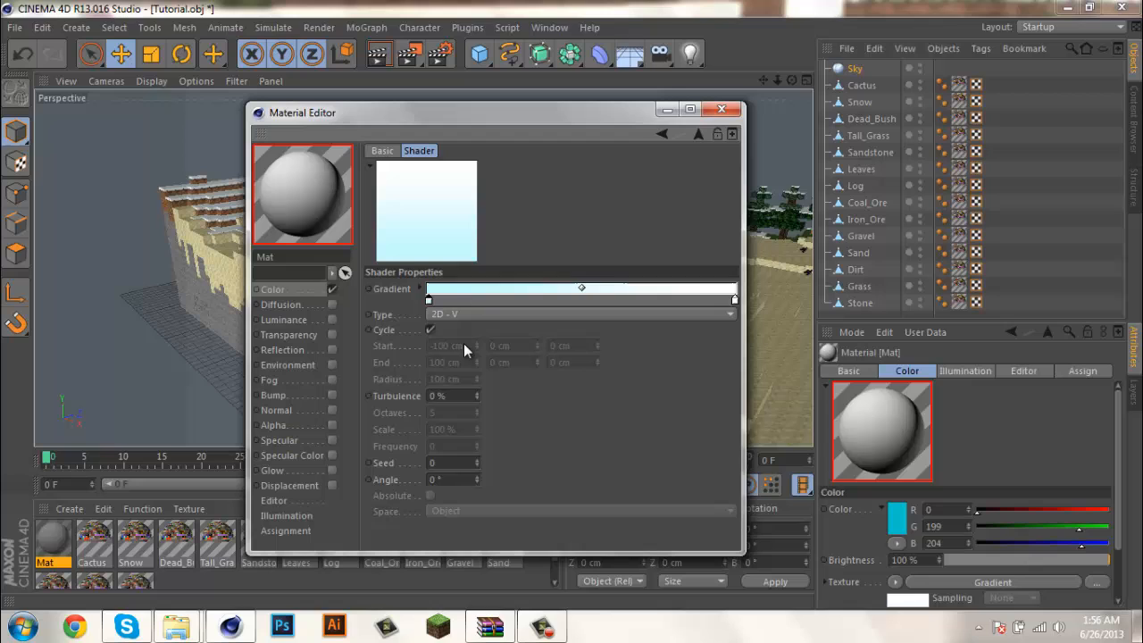
# Set the gradient's end knot to a brighter cyan, R 107, G 255, B 255, and close the Material Editor
pyautogui.doubleClick(736, 300)
pyautogui.moveTo(757, 237); pyautogui.dragTo(773, 238)
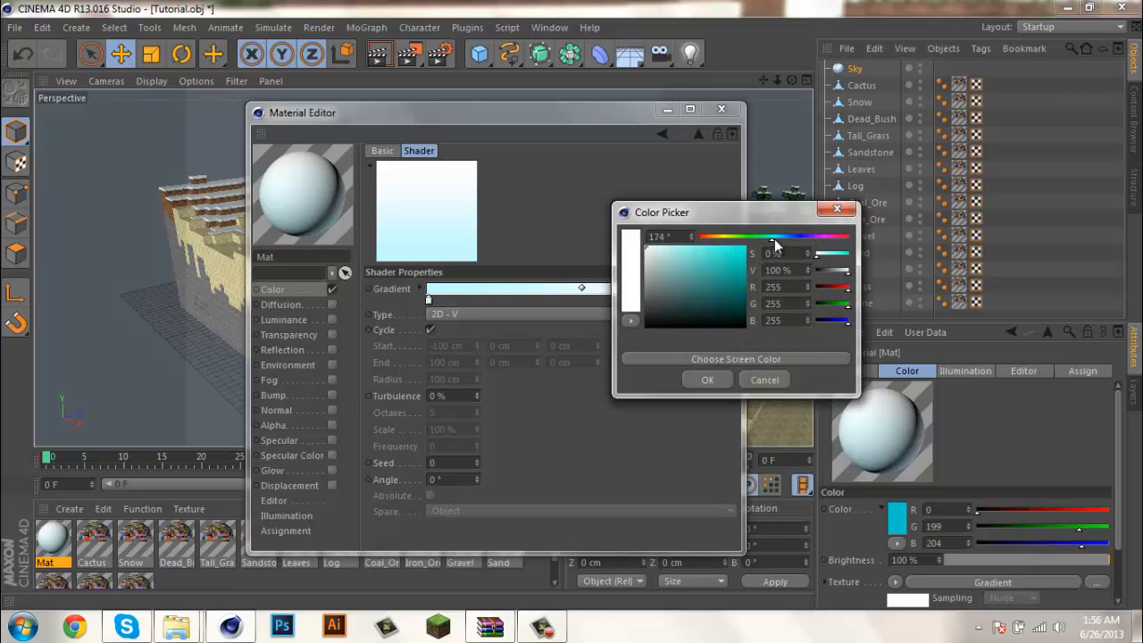
pyautogui.click(707, 246)
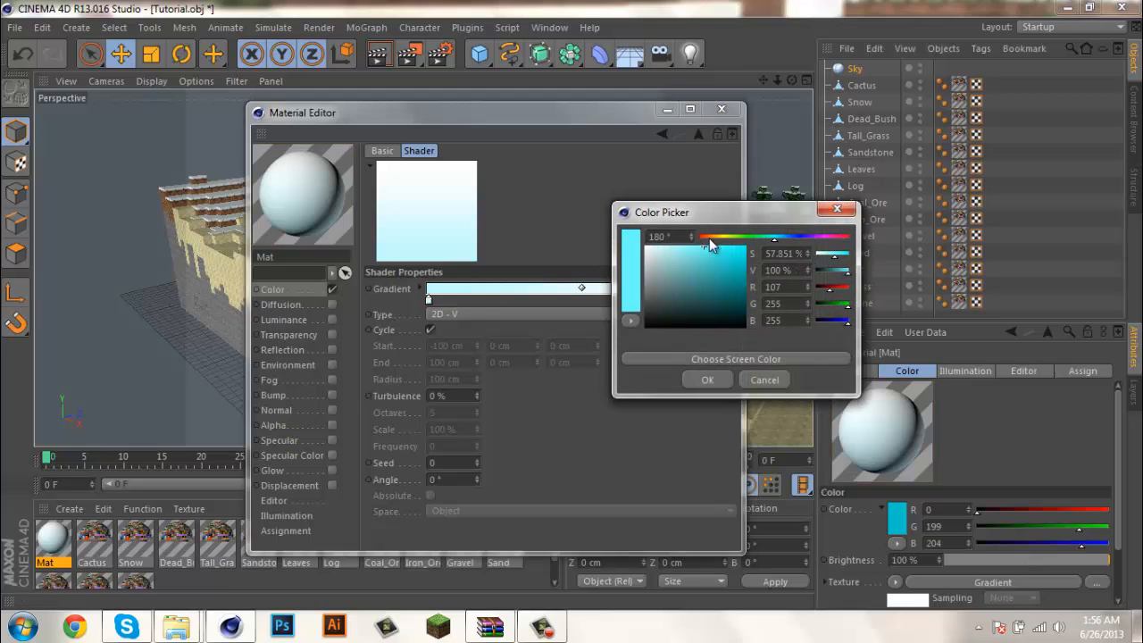
pyautogui.click(705, 380)
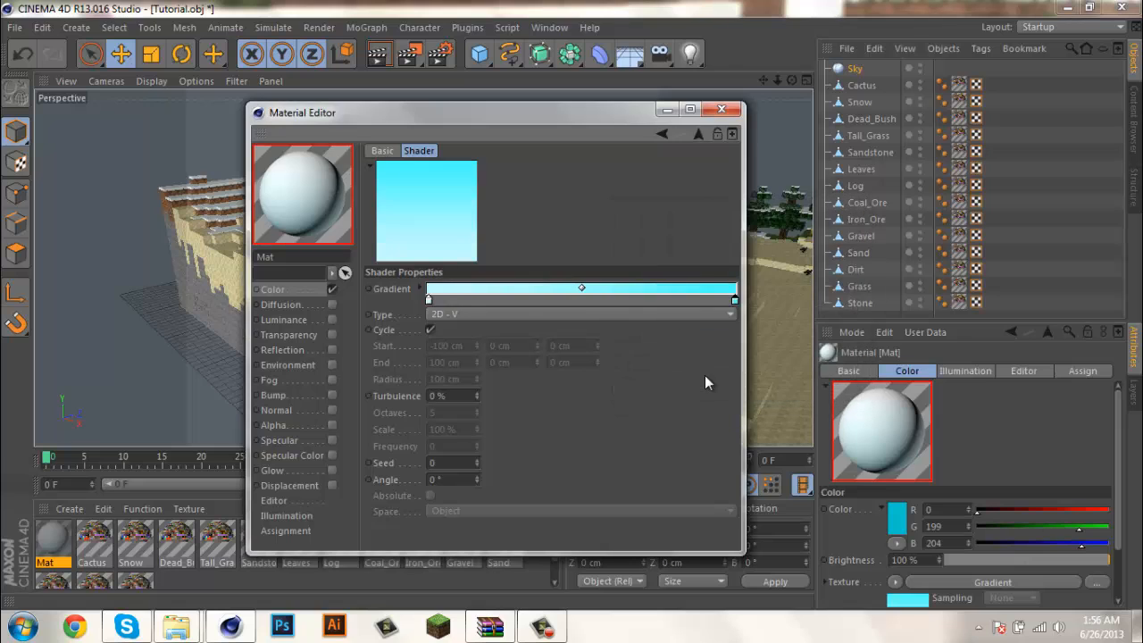
pyautogui.click(722, 109)
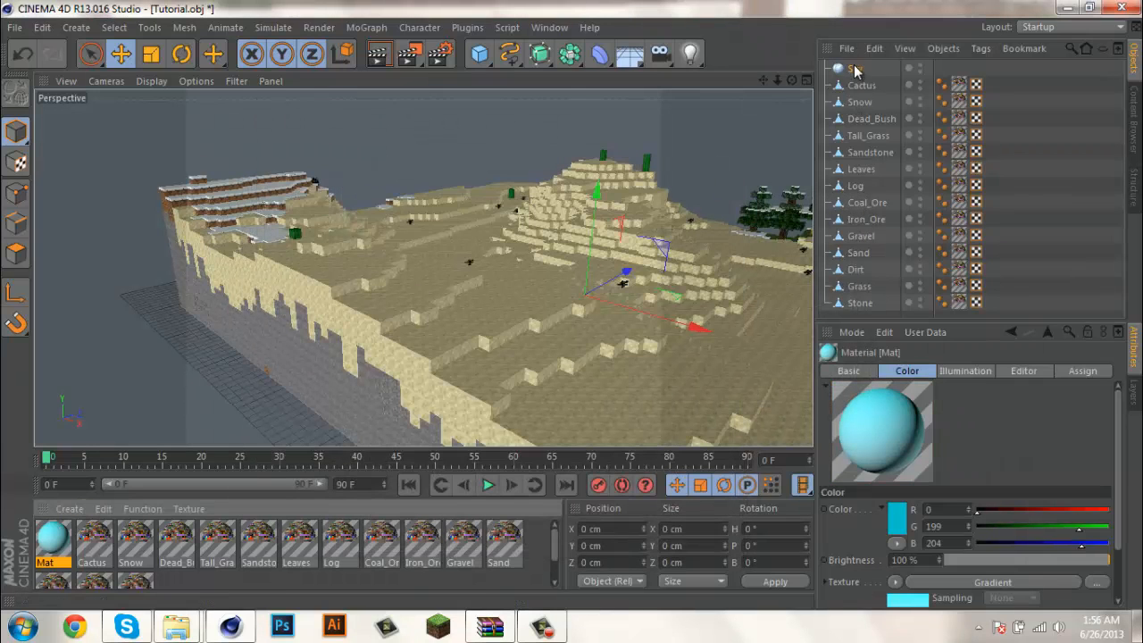
# Apply the gradient material to the Sky object and render a preview of the perspective view
pyautogui.moveTo(854, 71); pyautogui.dragTo(855, 69)
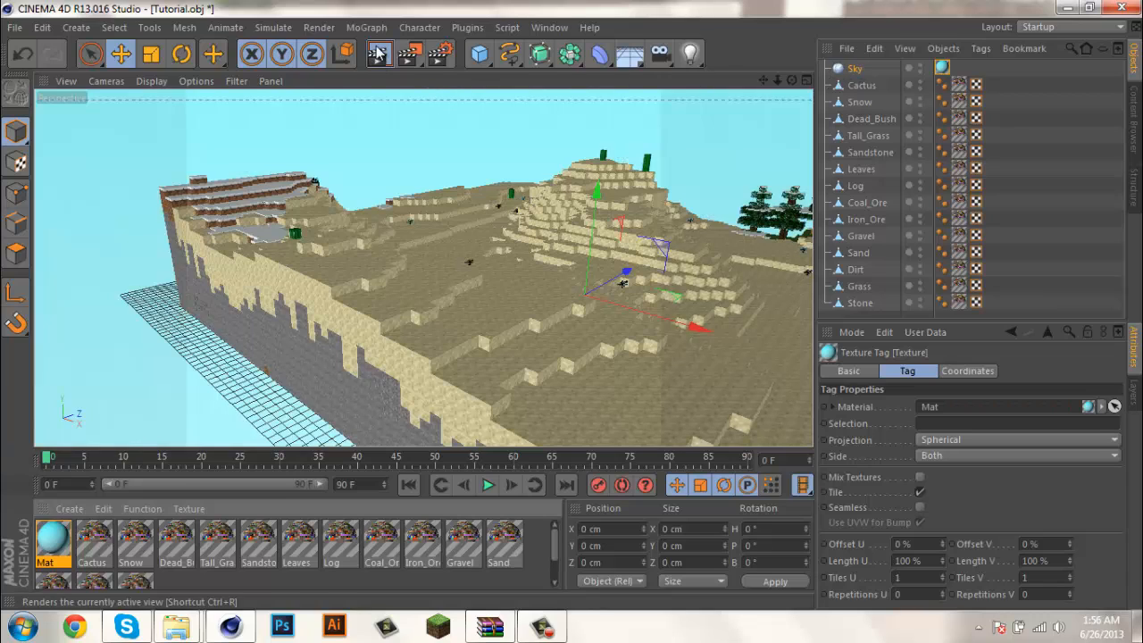
pyautogui.click(376, 53)
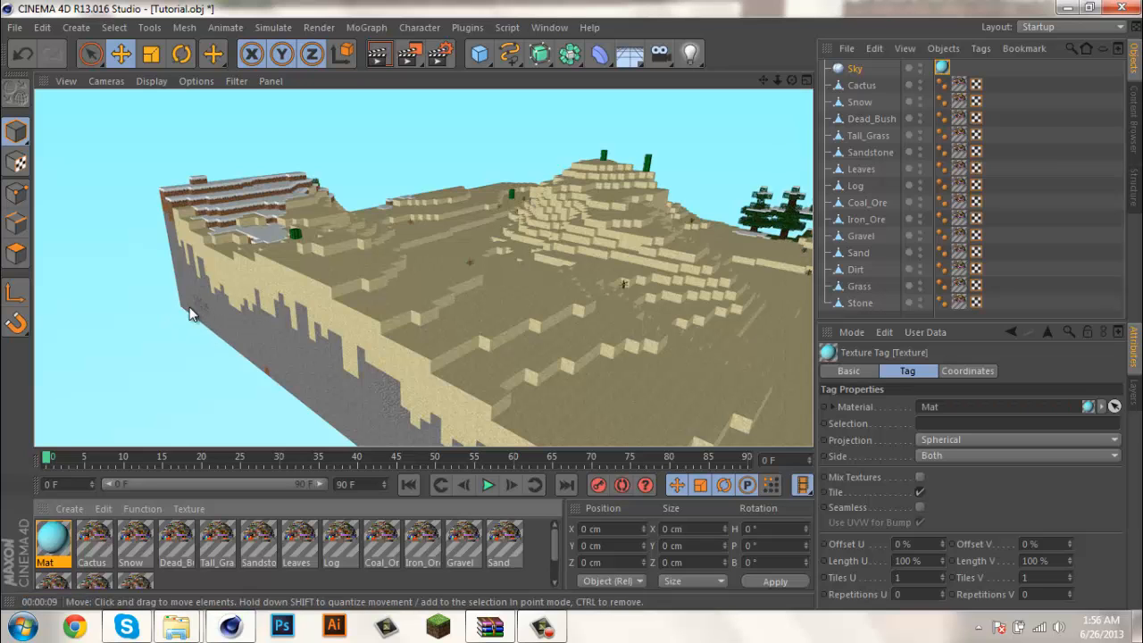
pyautogui.click(480, 241)
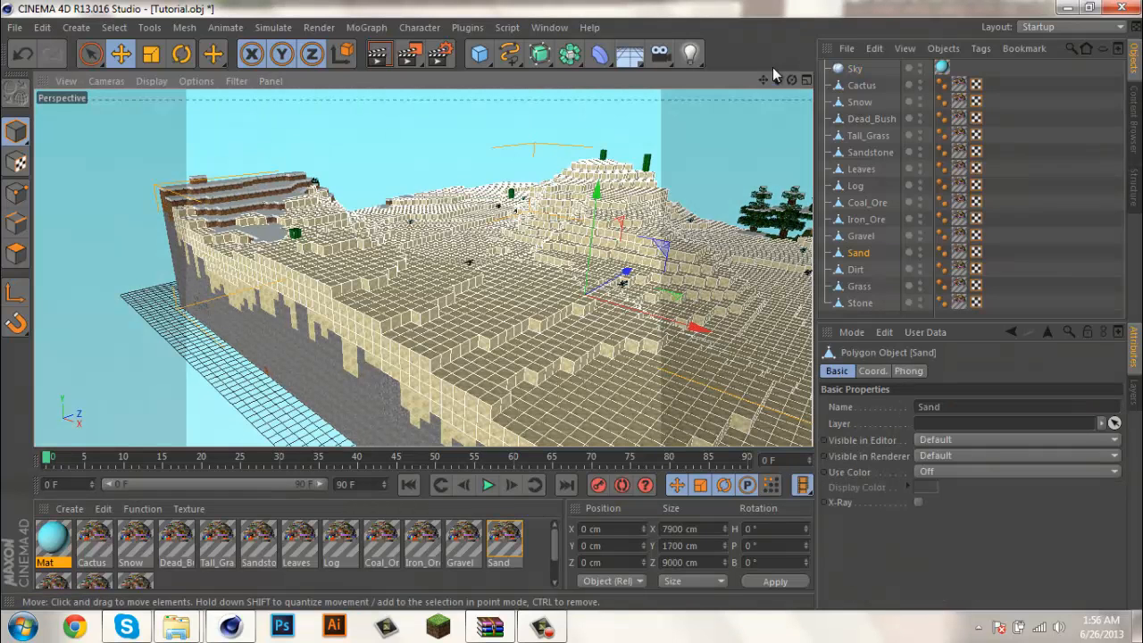
# Add an Omni light and raise it above the terrain to about 2106 cm in Y
pyautogui.moveTo(765, 80); pyautogui.dragTo(890, 320)
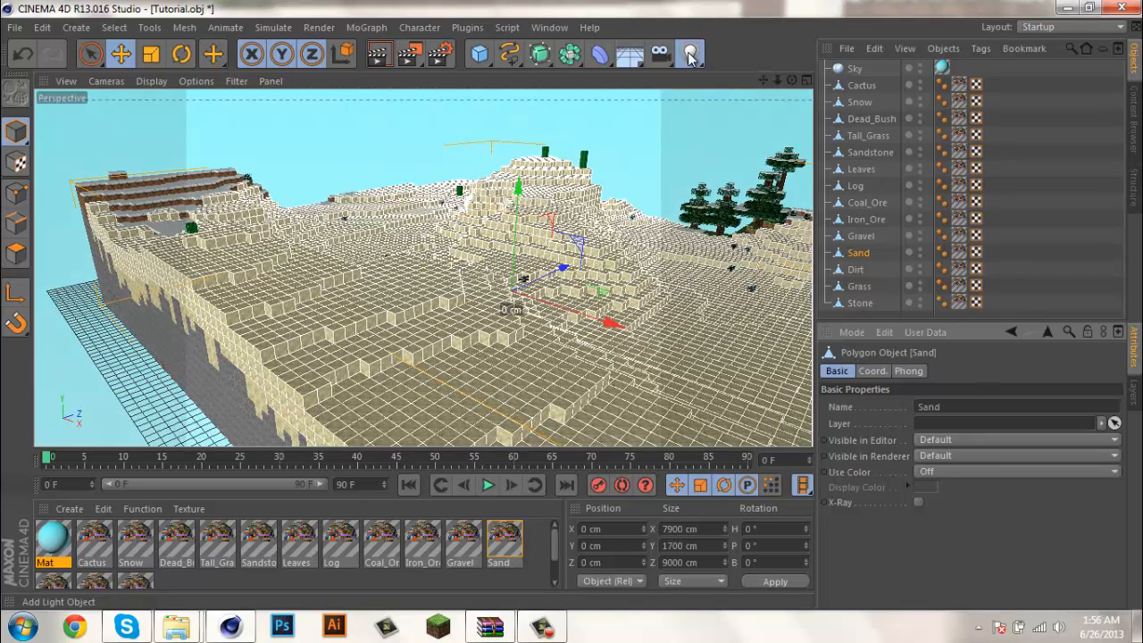
pyautogui.moveTo(690, 55); pyautogui.dragTo(741, 70)
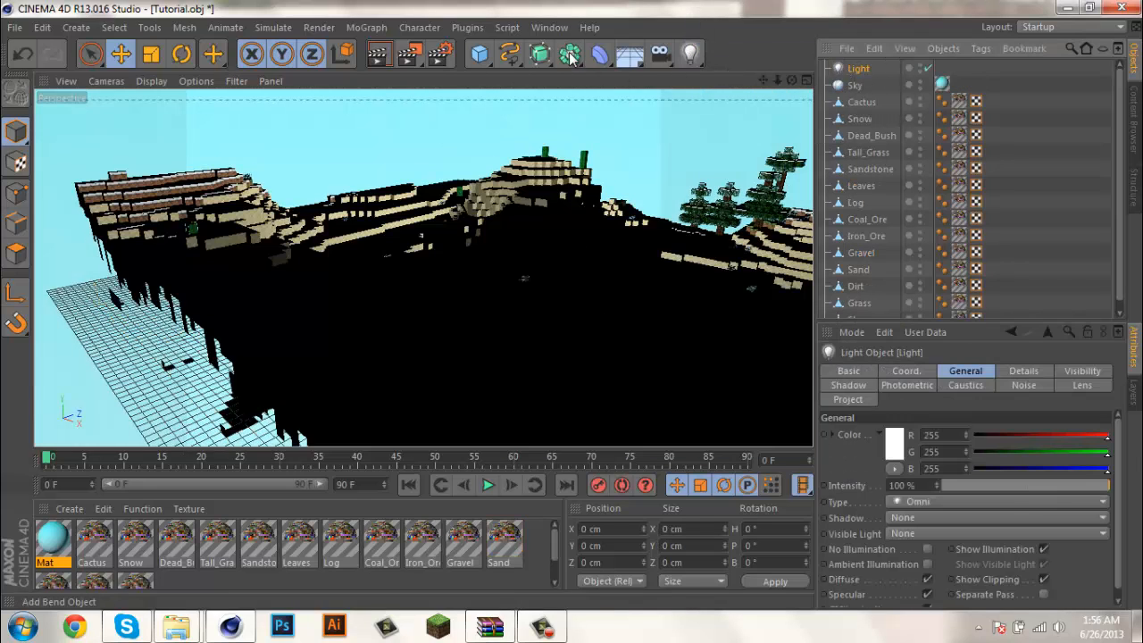
pyautogui.moveTo(523, 192); pyautogui.dragTo(572, 56)
# Nest the light inside a new Array object and raise the array to about 1727 cm in Y
pyautogui.click(604, 71)
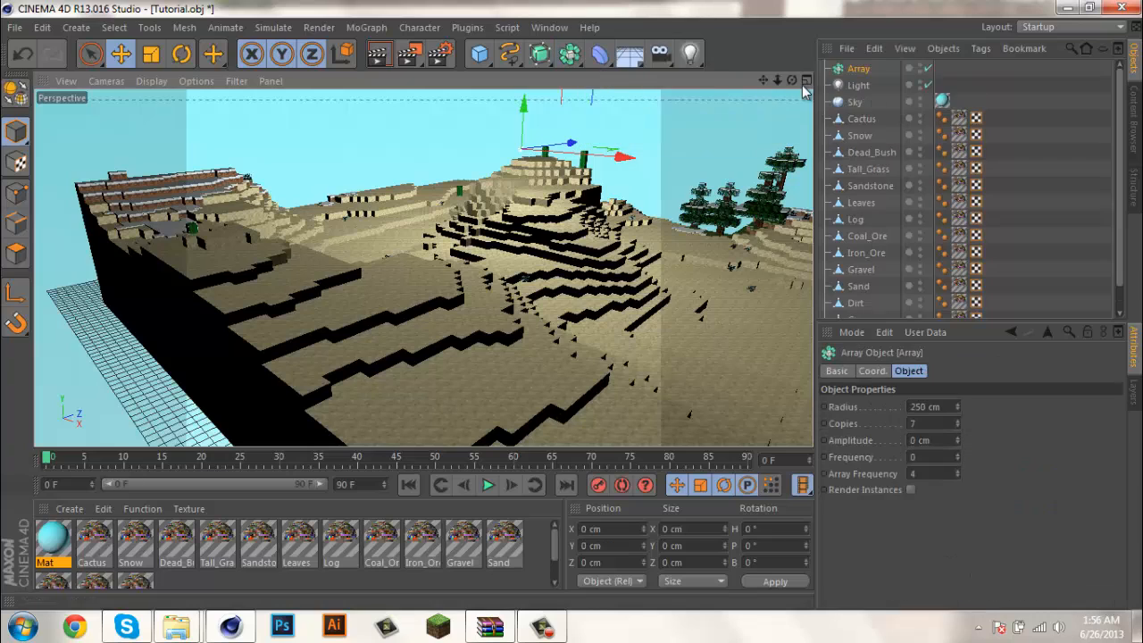
pyautogui.moveTo(858, 72); pyautogui.dragTo(860, 69)
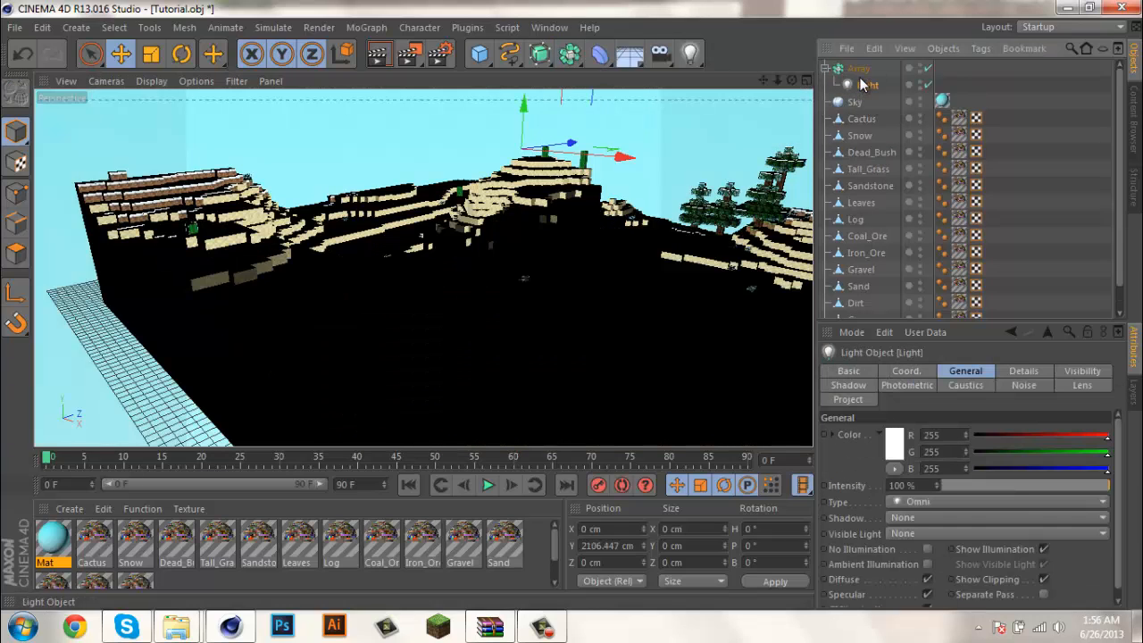
pyautogui.click(858, 71)
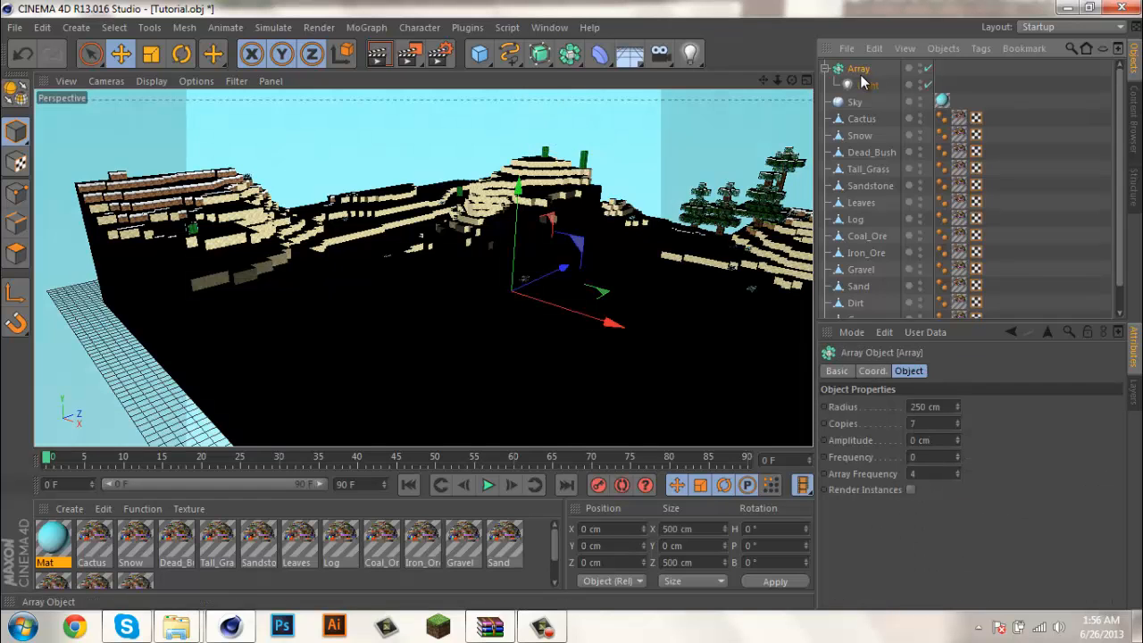
pyautogui.moveTo(515, 204); pyautogui.dragTo(515, 138)
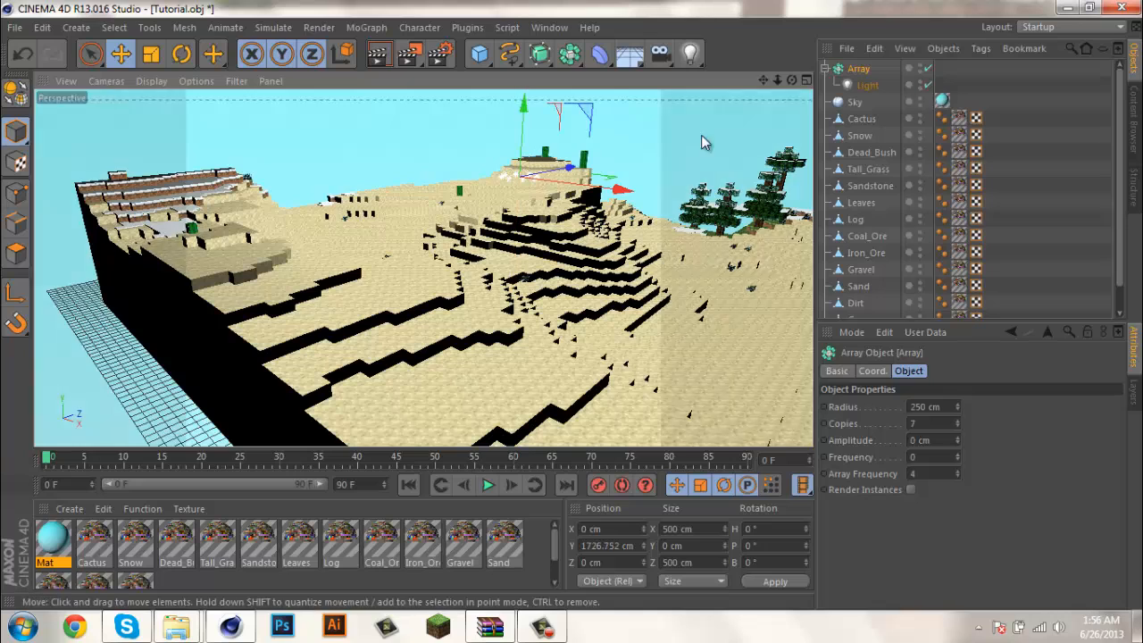
# Increase the array's radius to about 3718 cm so the light copies spread around the terrain
pyautogui.moveTo(791, 82); pyautogui.dragTo(555, 343)
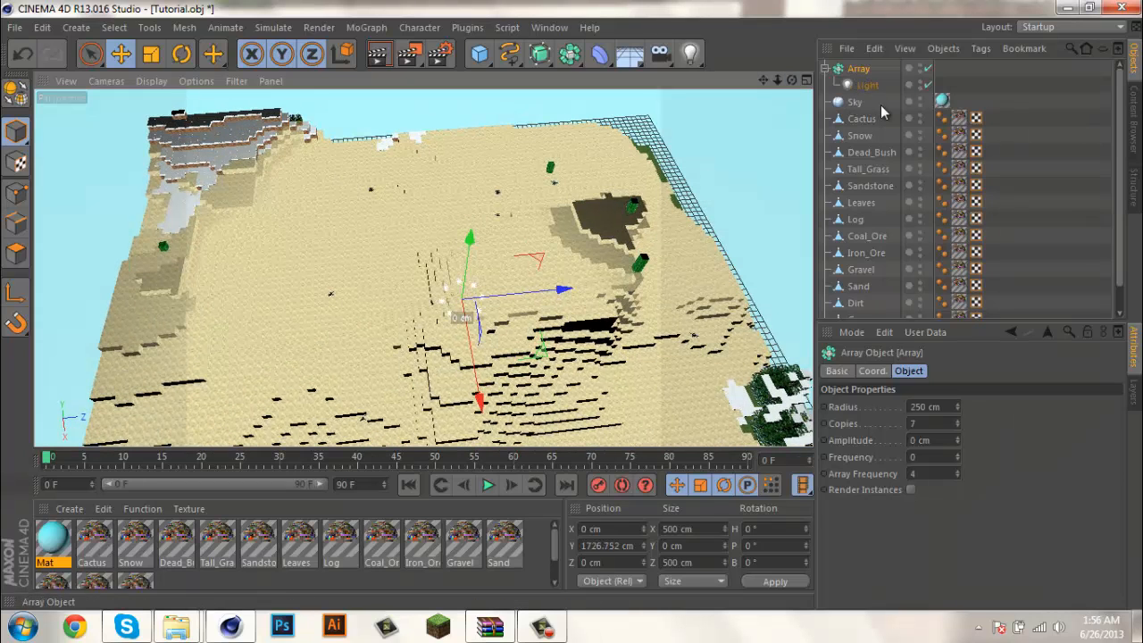
pyautogui.click(957, 404)
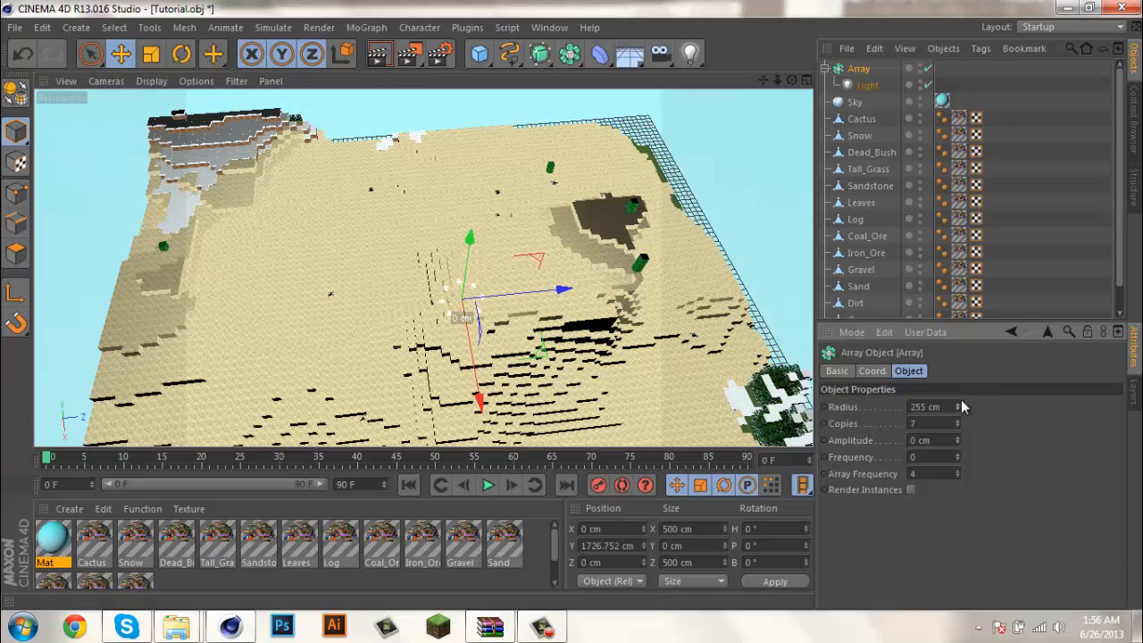
pyautogui.moveTo(955, 355); pyautogui.dragTo(989, 1)
pyautogui.moveTo(971, 82); pyautogui.dragTo(902, 5)
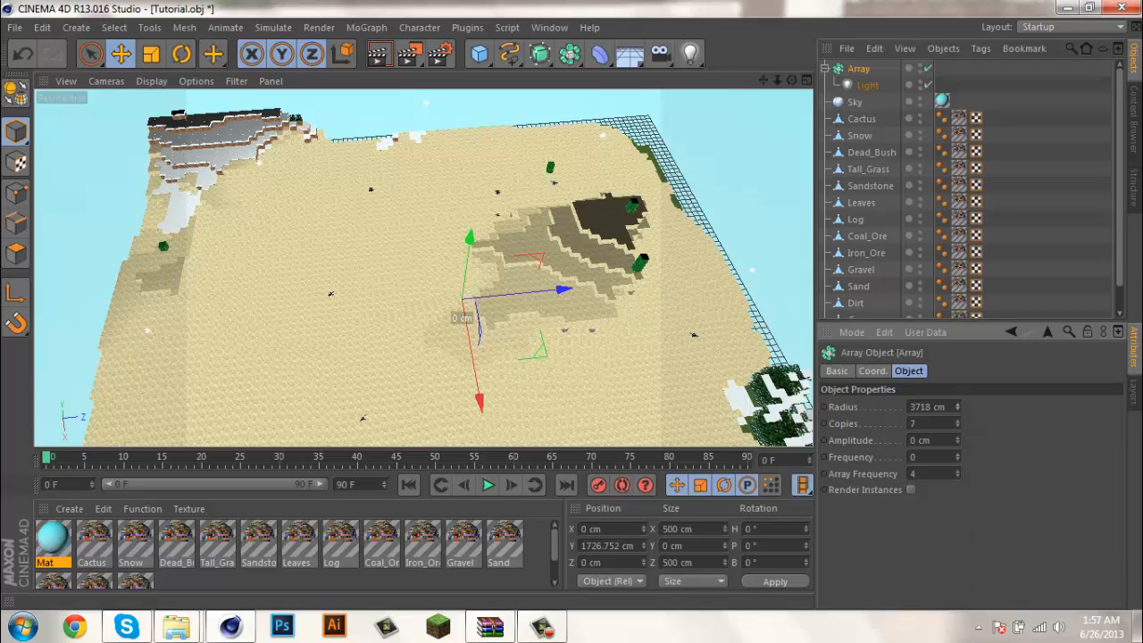
# Reduce the array's radius to about 3014 cm and raise the array to about 3377 cm in Y
pyautogui.moveTo(902, 4); pyautogui.dragTo(929, 640)
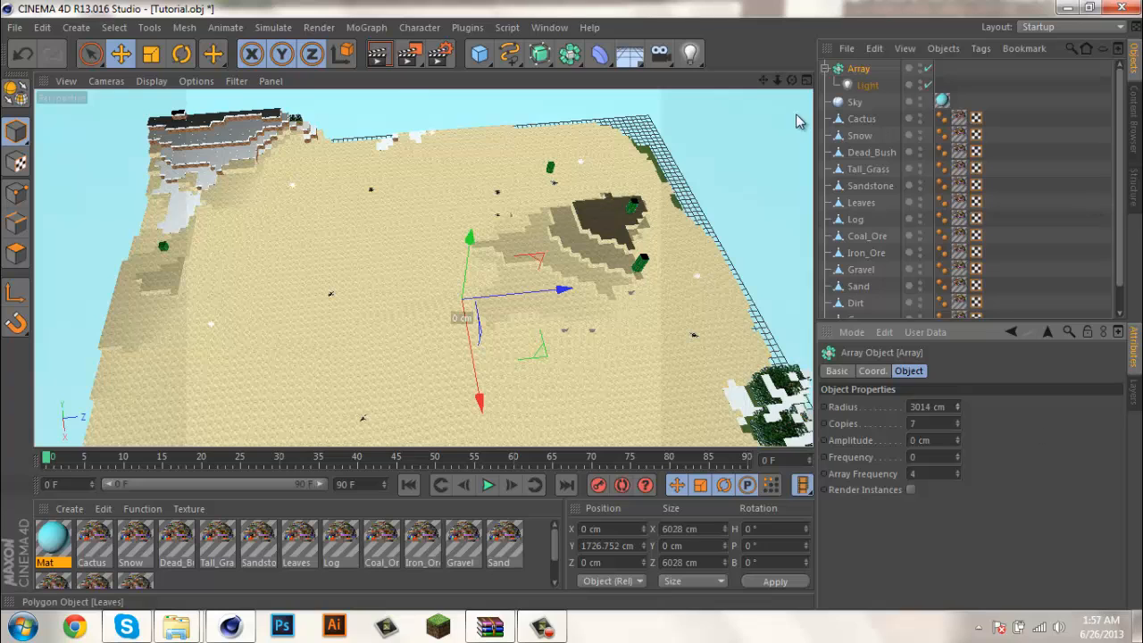
pyautogui.moveTo(486, 272); pyautogui.dragTo(435, 161)
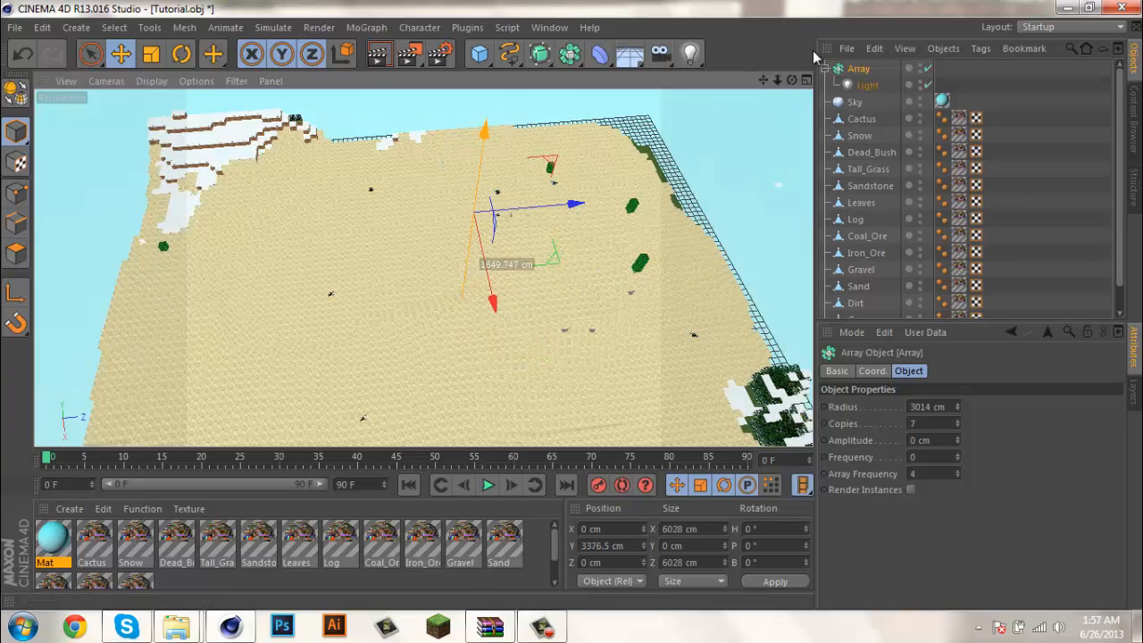
# Change the nested light's color to a soft orange with RGB 255, 184, 141
pyautogui.click(867, 85)
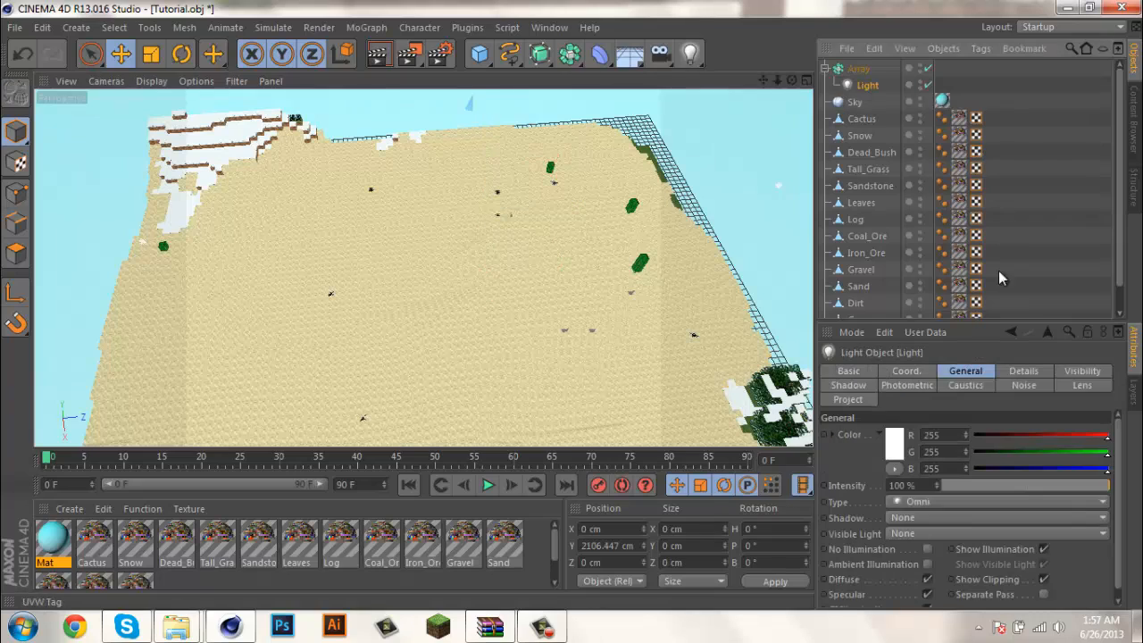
pyautogui.click(896, 443)
pyautogui.click(877, 380)
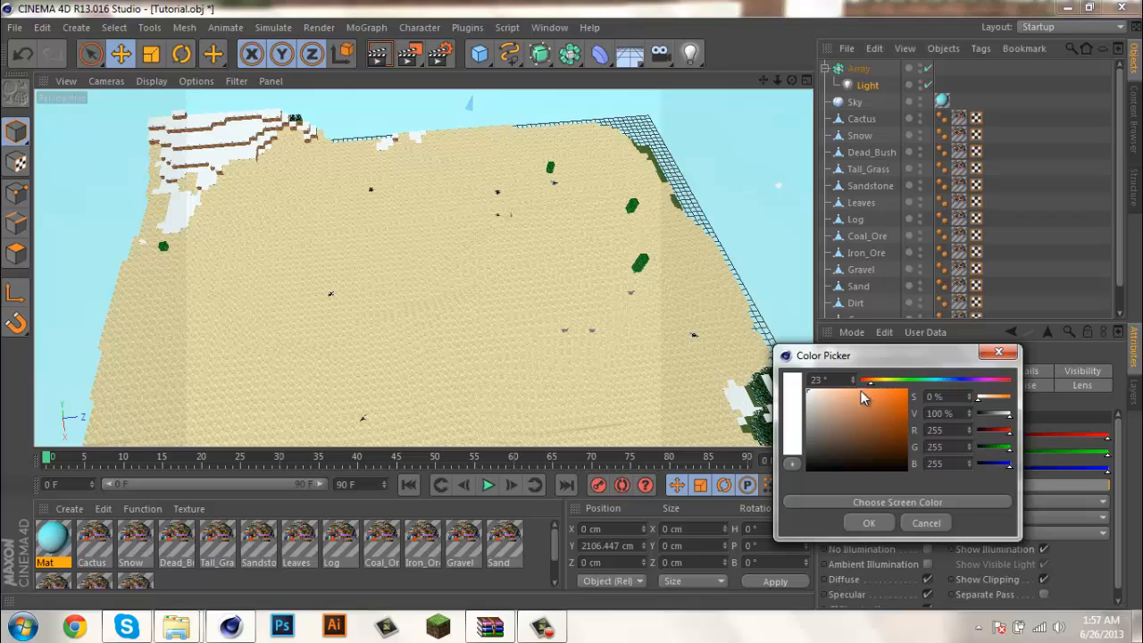
pyautogui.click(853, 391)
pyautogui.moveTo(849, 388); pyautogui.dragTo(851, 389)
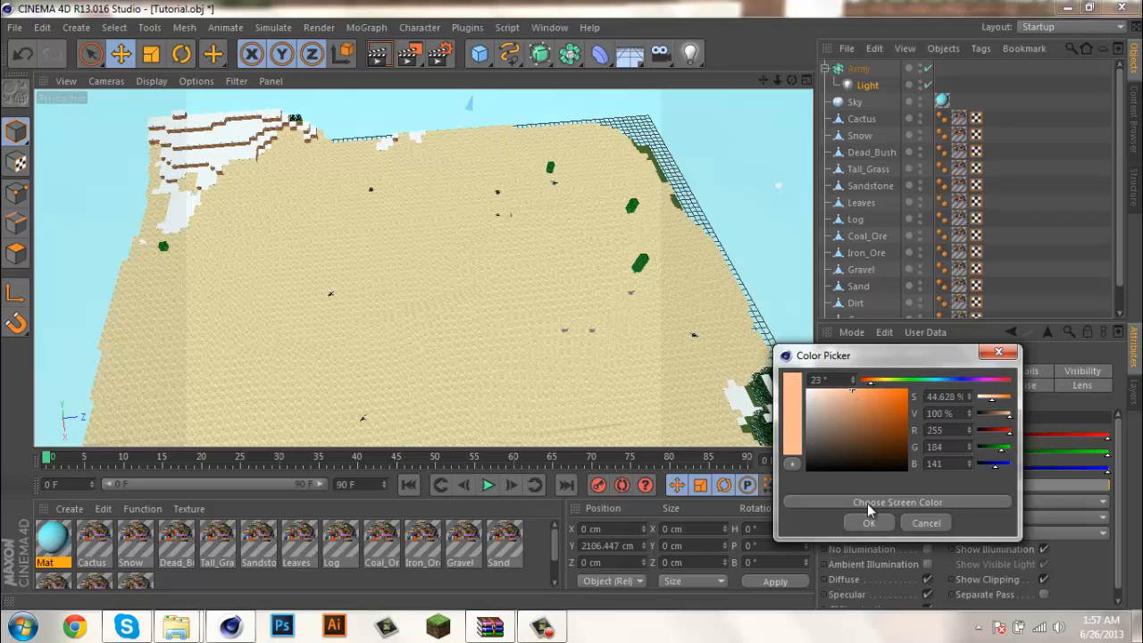
pyautogui.click(868, 524)
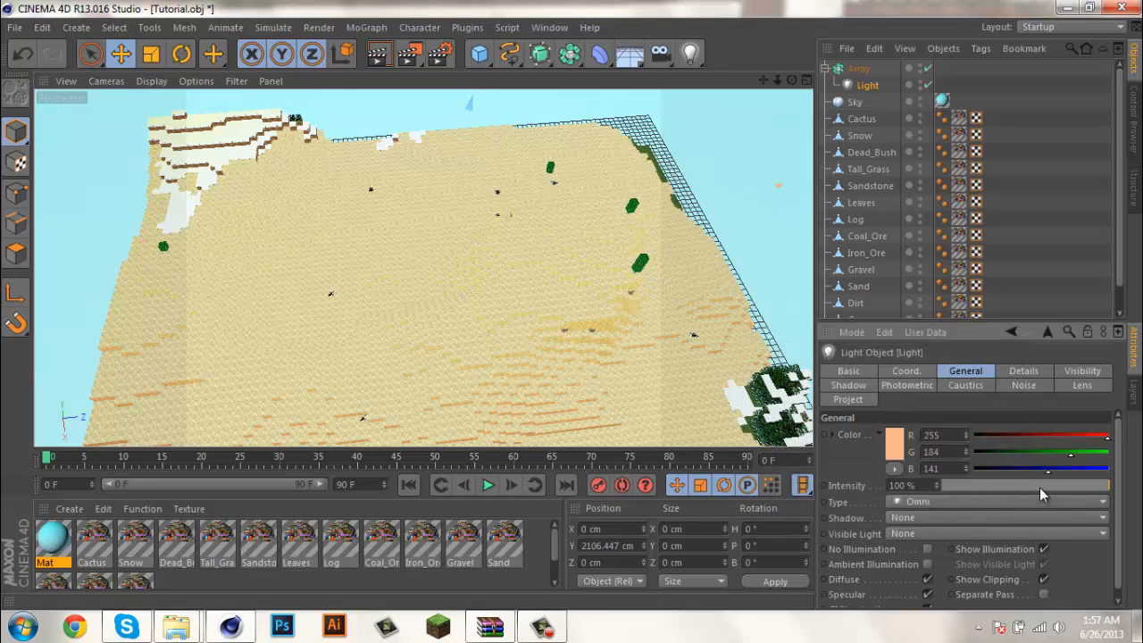
# Lower the light's intensity to 44% and render a preview from a lower viewing angle
pyautogui.moveTo(1039, 487); pyautogui.dragTo(1020, 486)
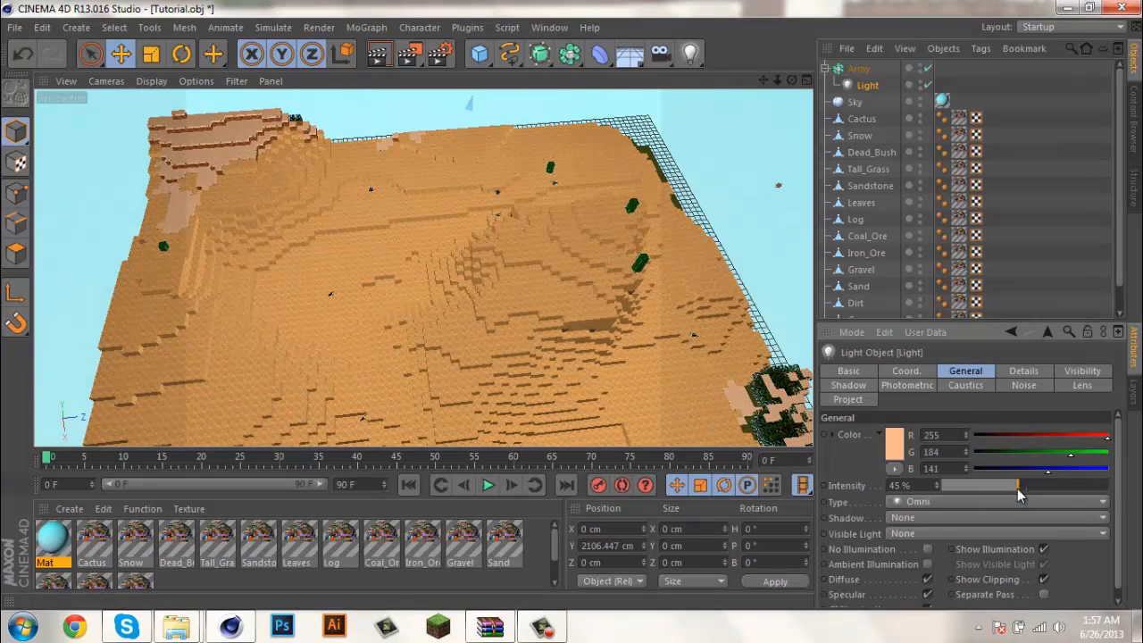
pyautogui.moveTo(792, 85); pyautogui.dragTo(560, 286)
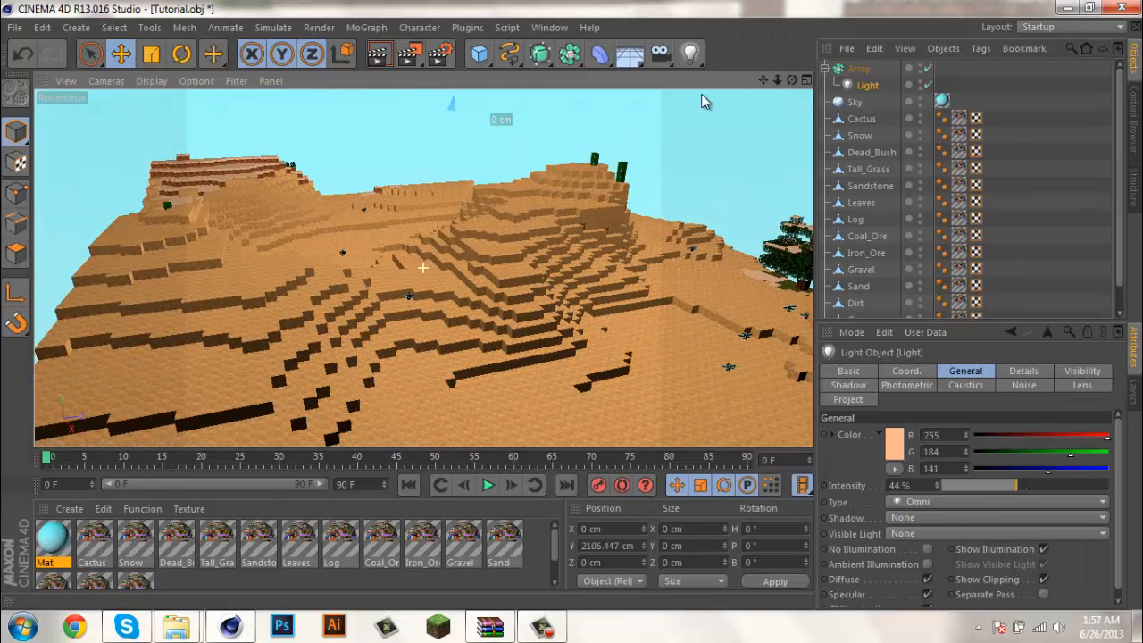
pyautogui.click(377, 58)
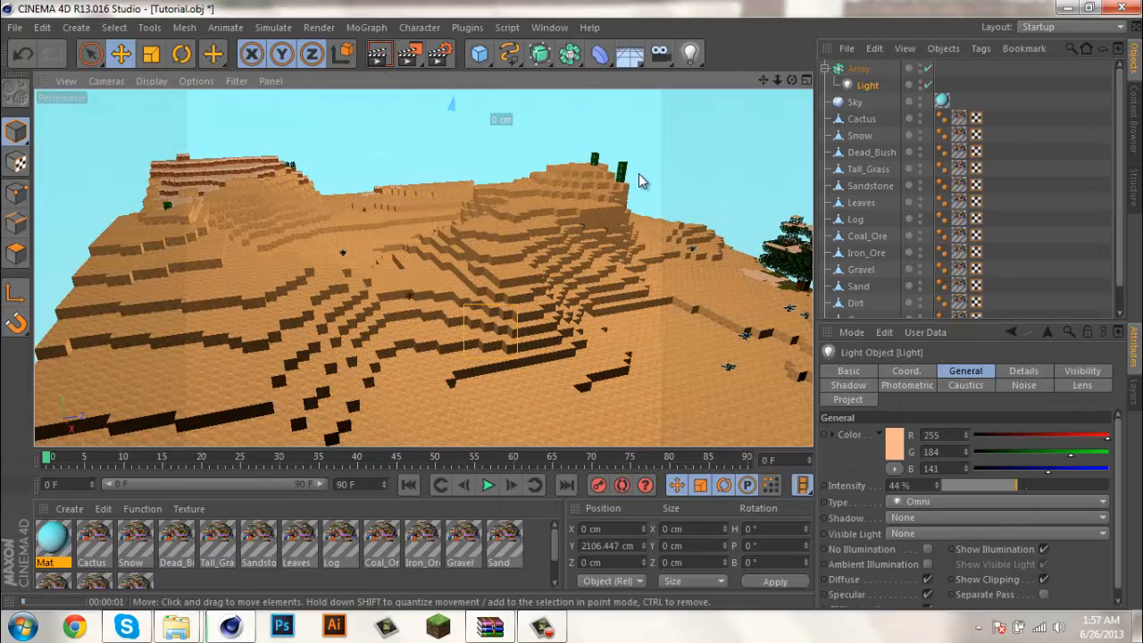
pyautogui.click(593, 207)
# Open the Sky object's material Mat for editing and set its color brightness to 27%
pyautogui.click(855, 102)
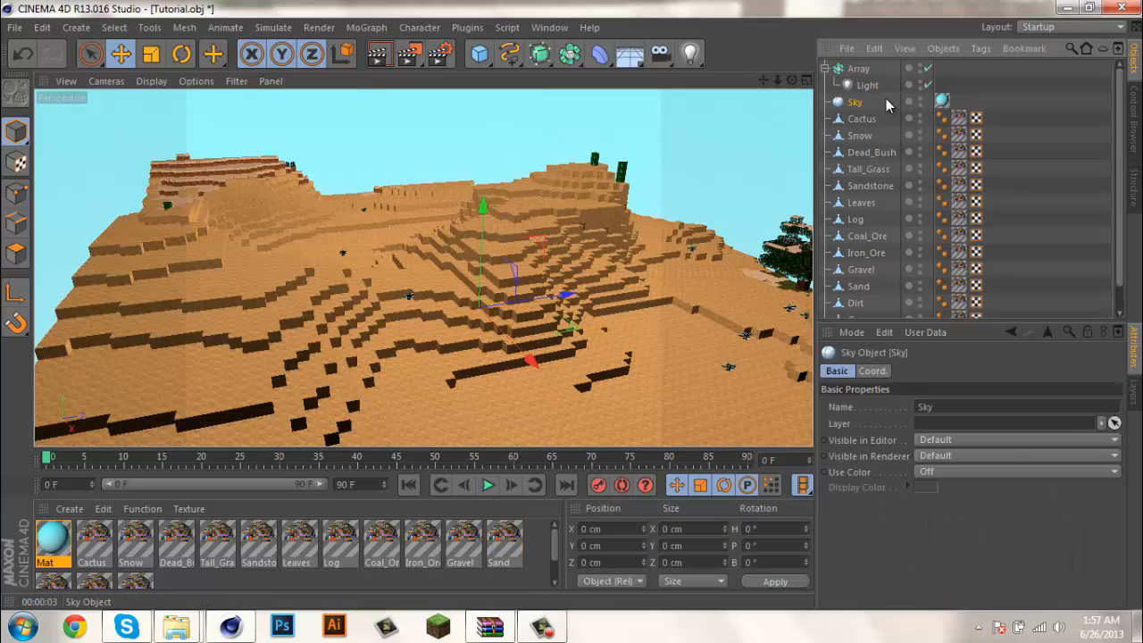
pyautogui.click(942, 102)
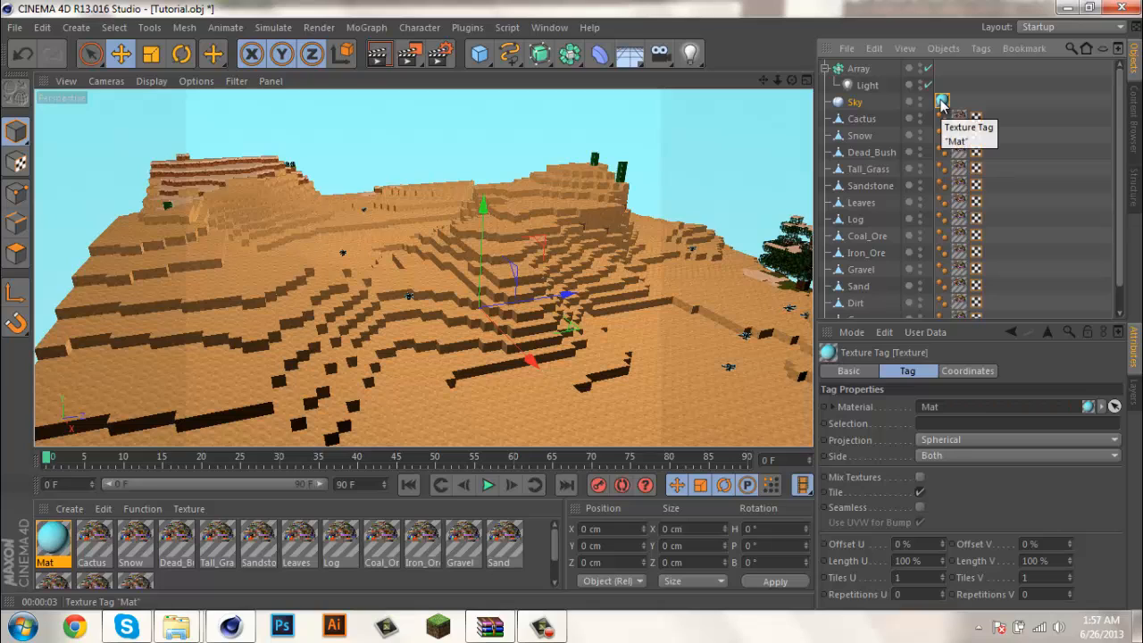
pyautogui.click(856, 104)
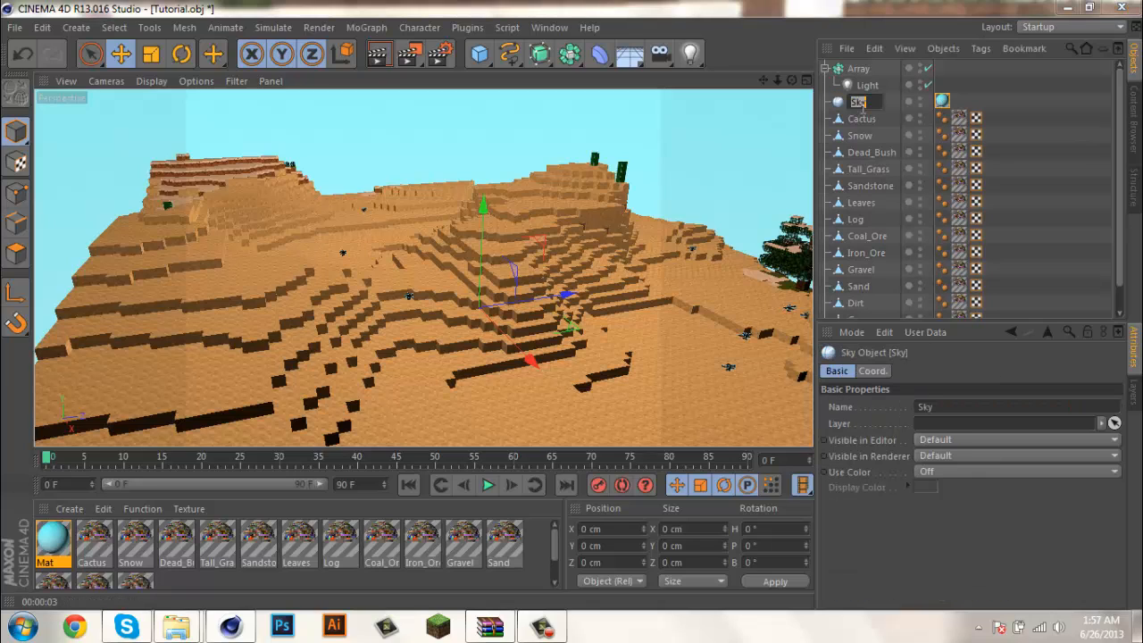
pyautogui.doubleClick(72, 536)
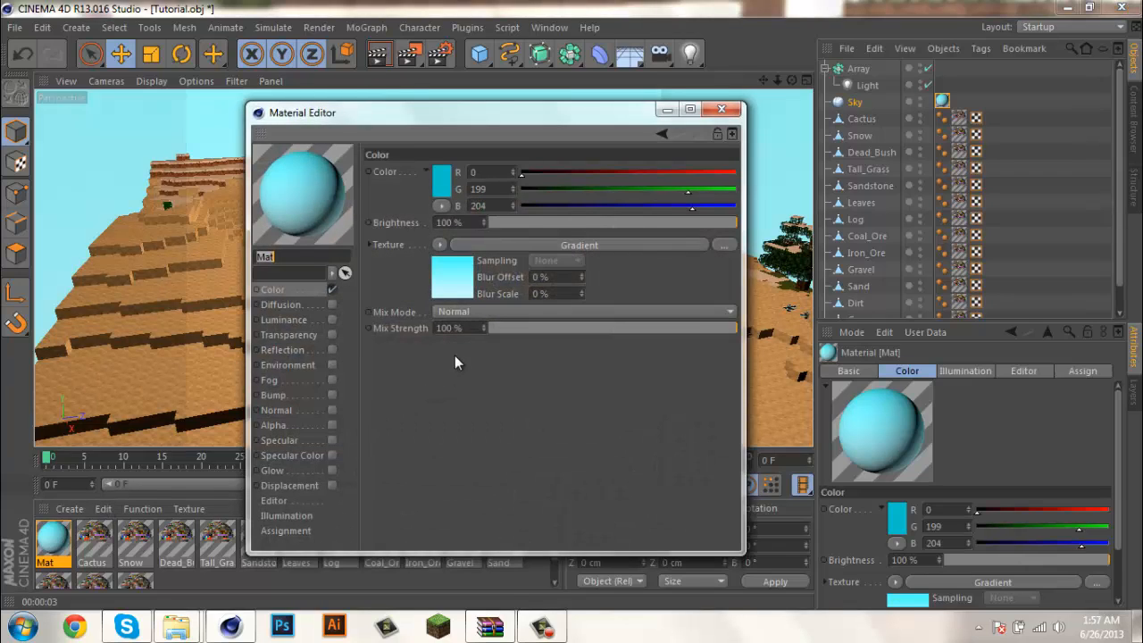
pyautogui.click(565, 222)
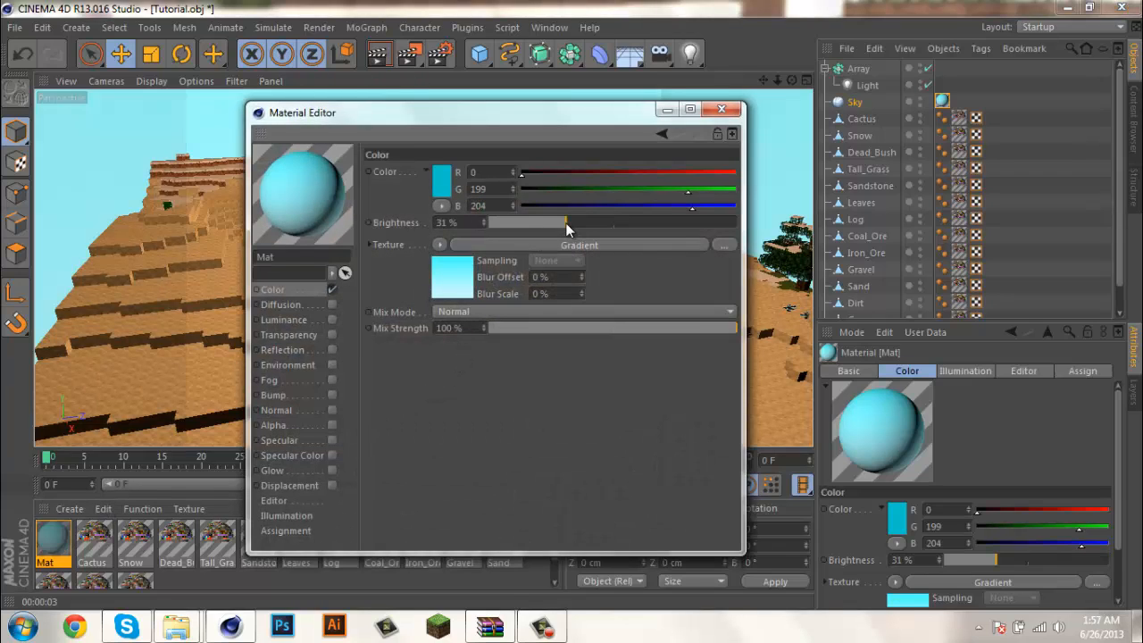
pyautogui.moveTo(565, 221); pyautogui.dragTo(556, 222)
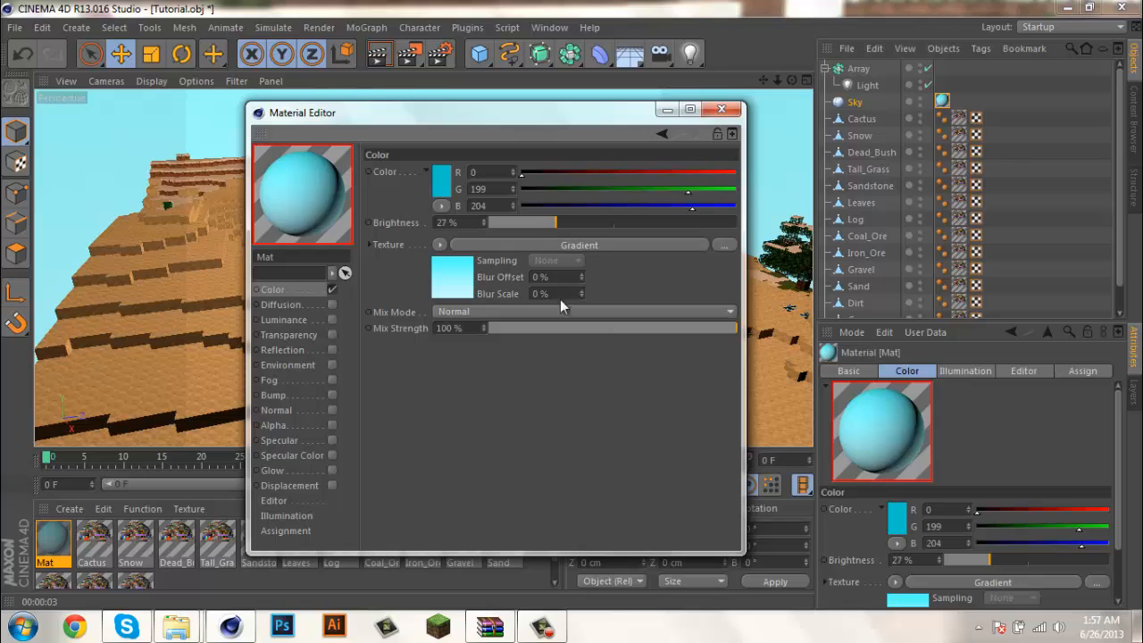
# Set the sky material's gradient mix strength to 33%, close the material, and render a preview of the perspective view
pyautogui.moveTo(570, 327)
pyautogui.mouseDown()
pyautogui.moveTo(558, 328)
pyautogui.moveTo(573, 323)
pyautogui.mouseUp()
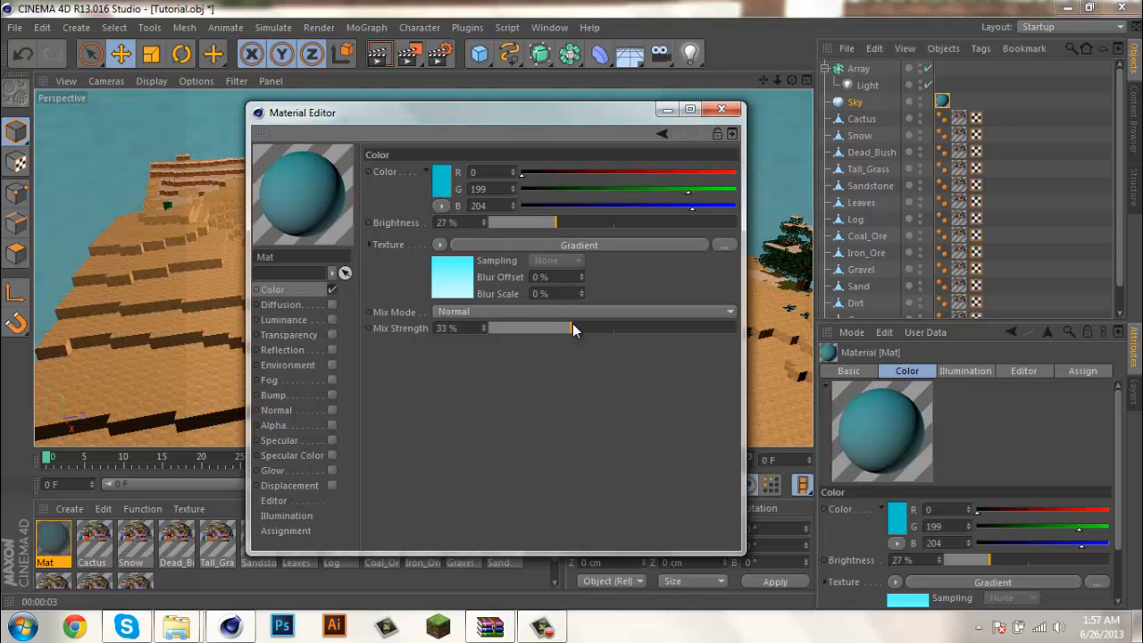
pyautogui.click(722, 108)
pyautogui.click(385, 55)
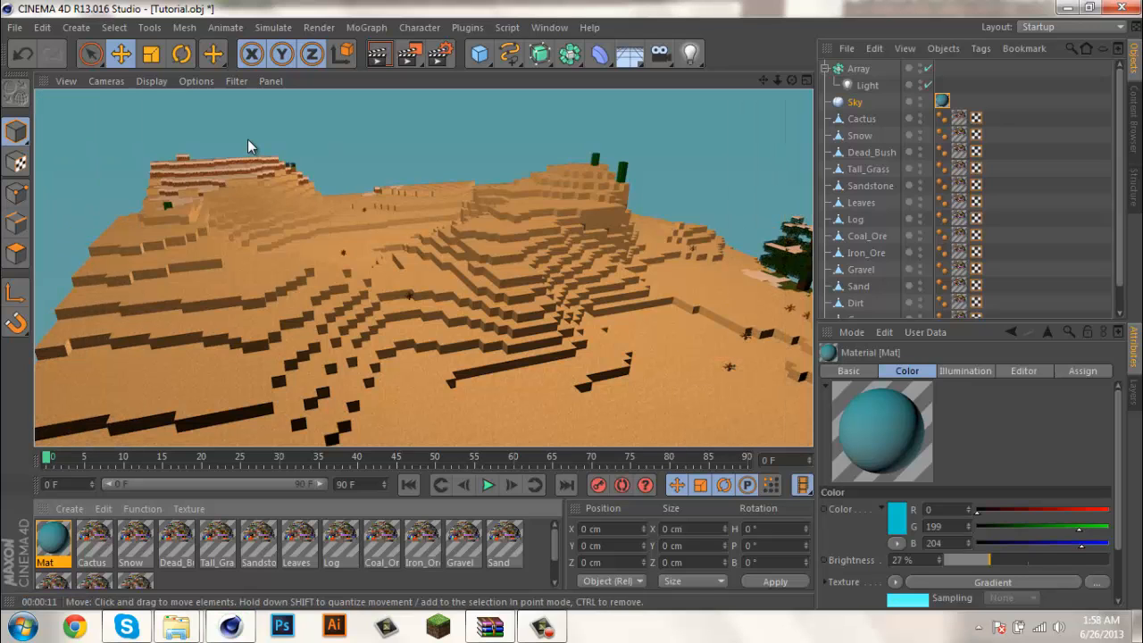
pyautogui.click(534, 268)
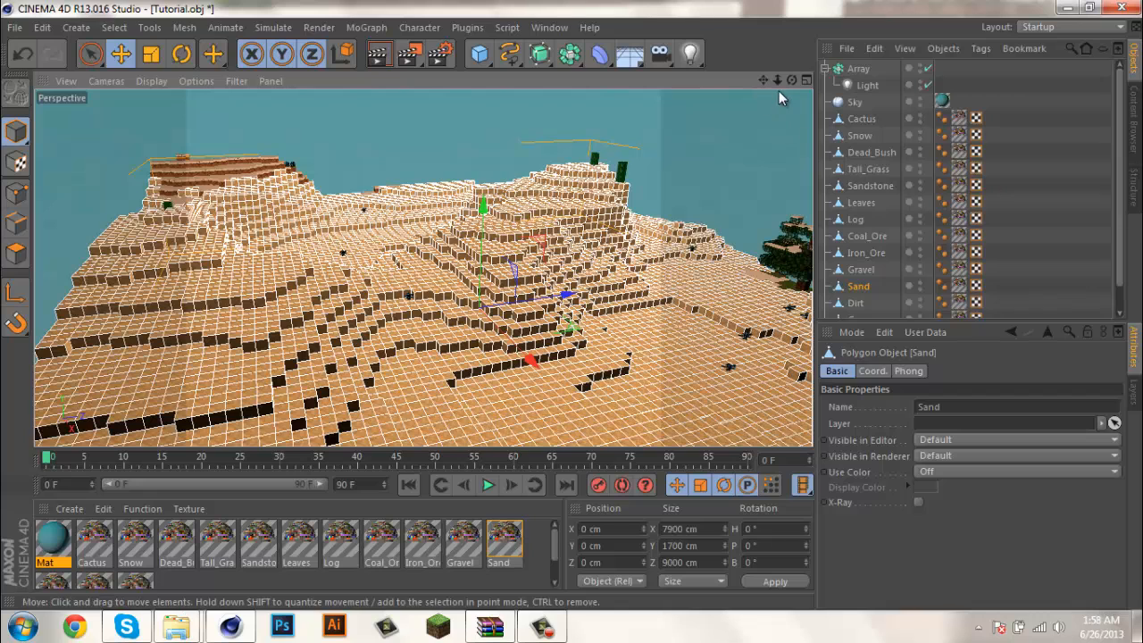
# Minimize Cinema 4D and close the mineways (1) folder window to clear the desktop
pyautogui.click(1070, 9)
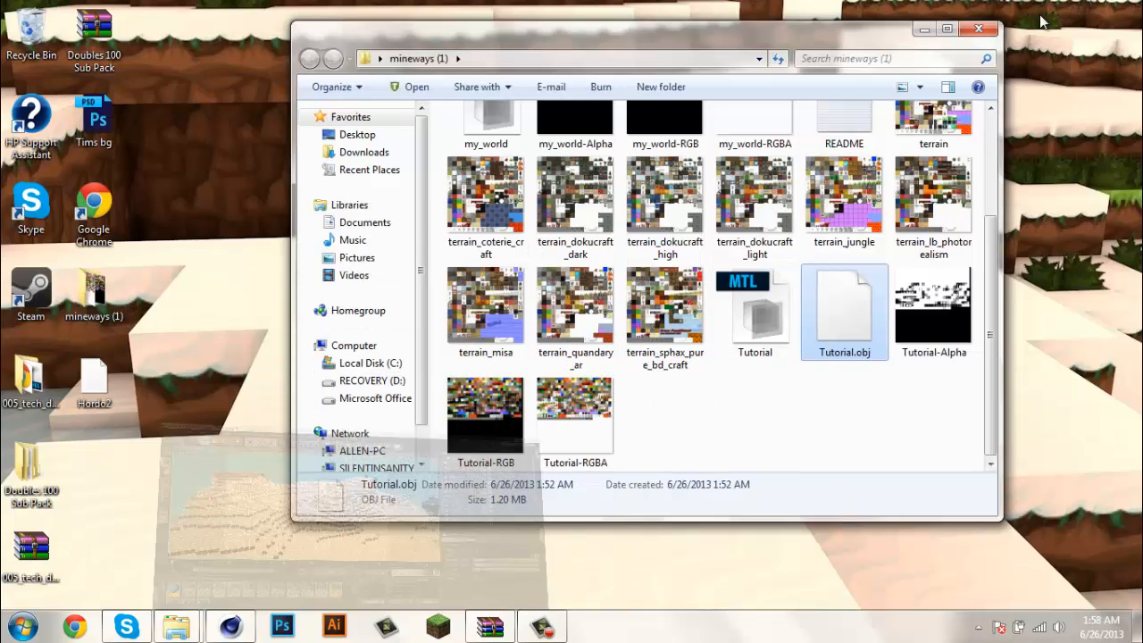
pyautogui.scroll(3, 924, 131)
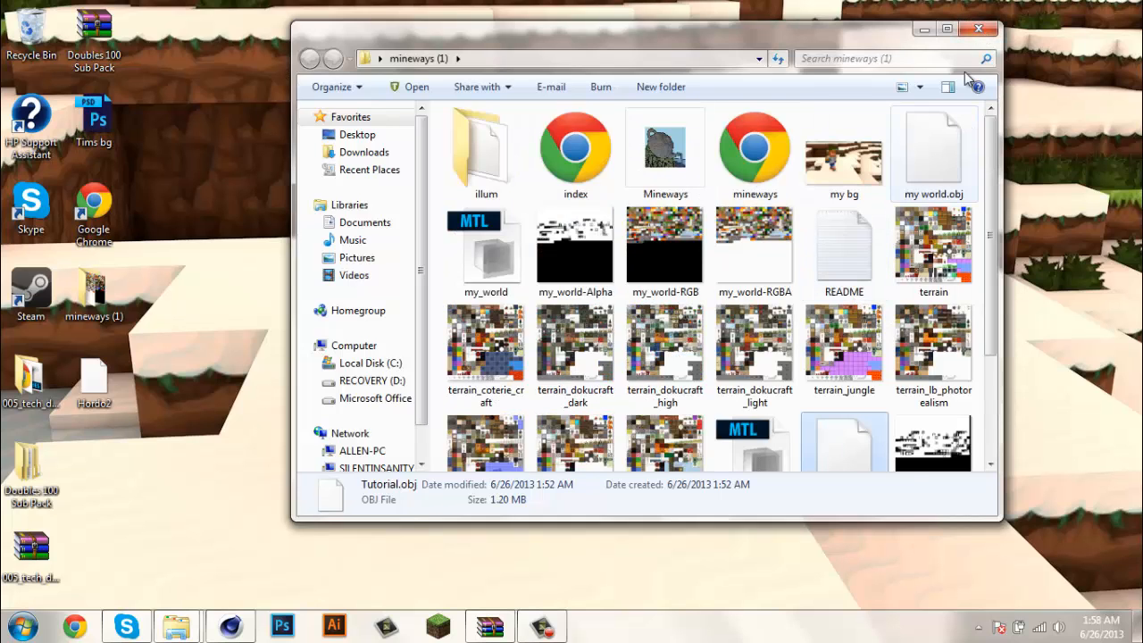
pyautogui.click(978, 29)
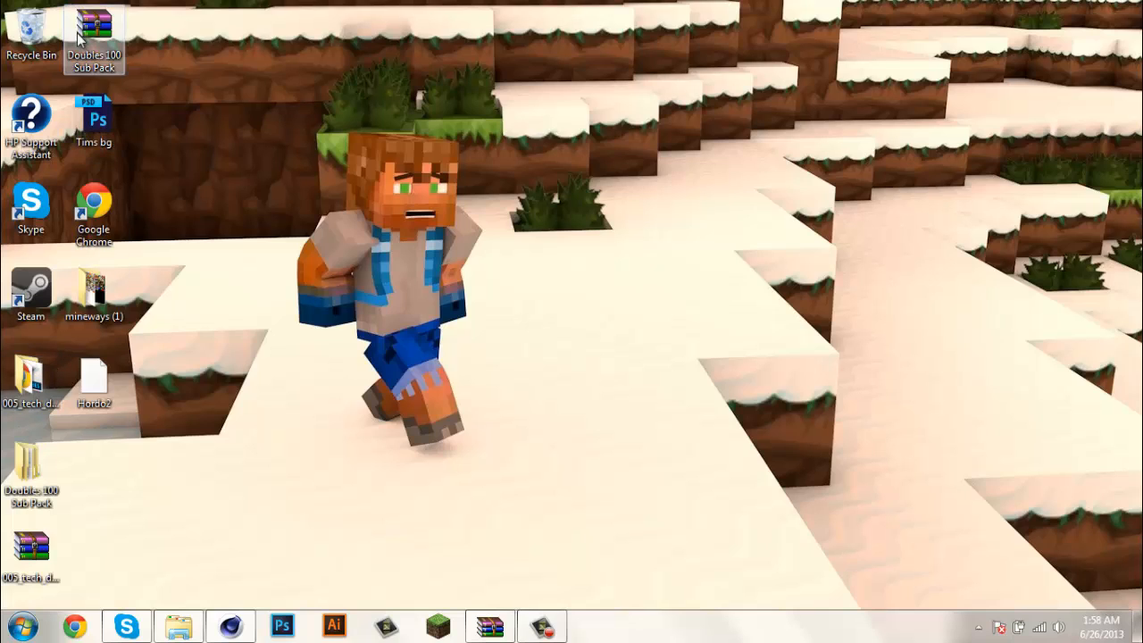
# Switch to Chrome, fit its window to half the screen, and load the chrome://downloads page
pyautogui.click(75, 628)
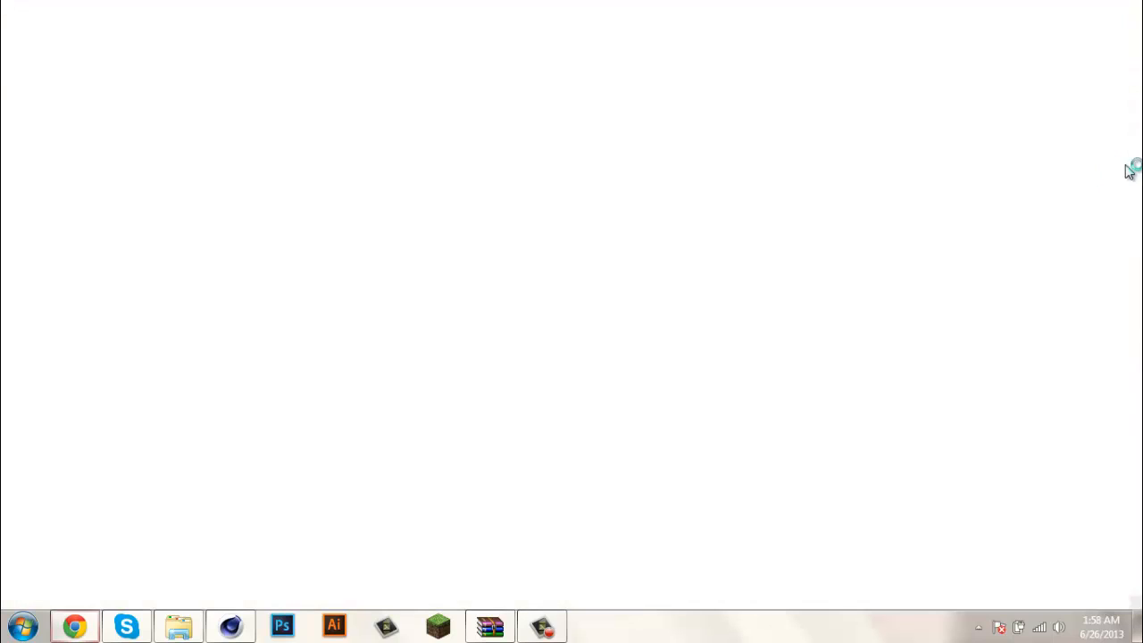
pyautogui.click(1128, 40)
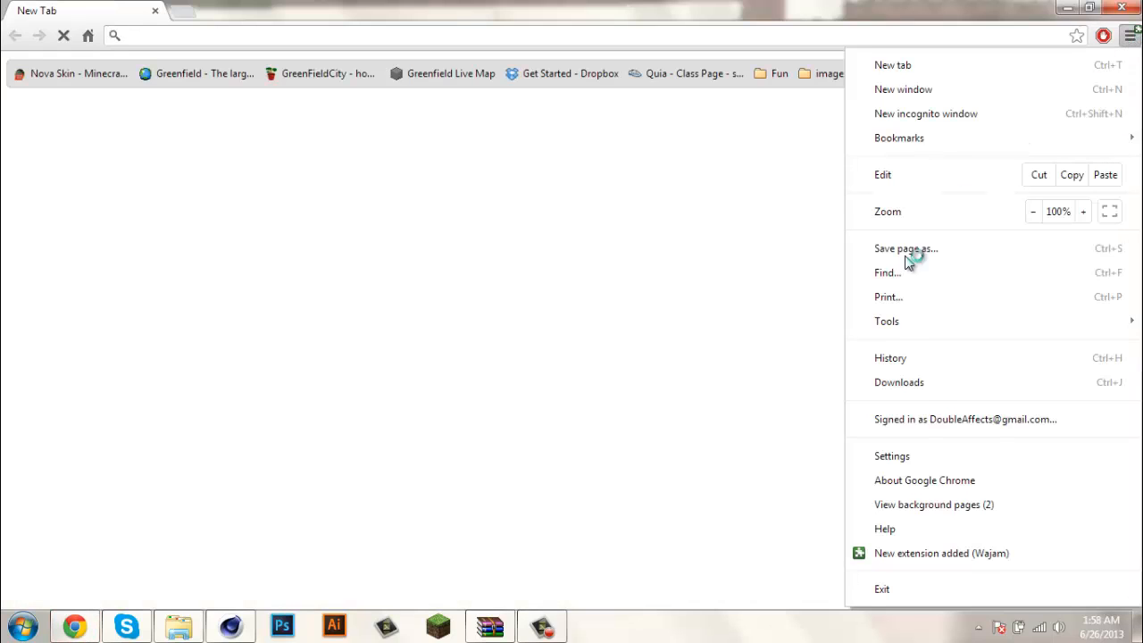
pyautogui.click(919, 382)
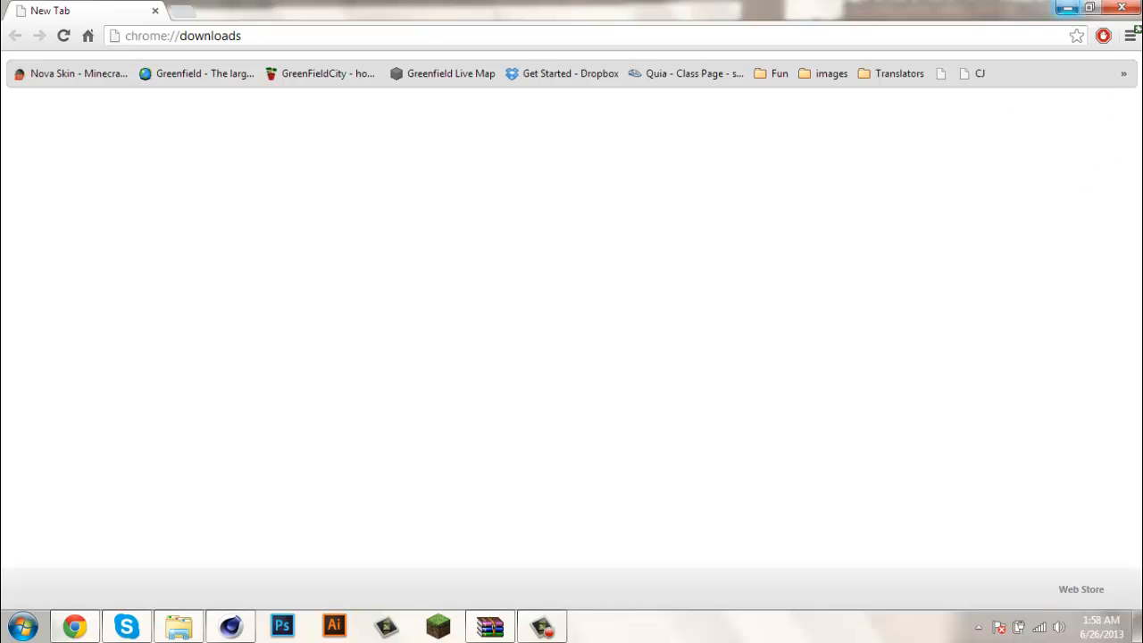
pyautogui.click(1091, 7)
pyautogui.moveTo(638, 33); pyautogui.dragTo(1142, 150)
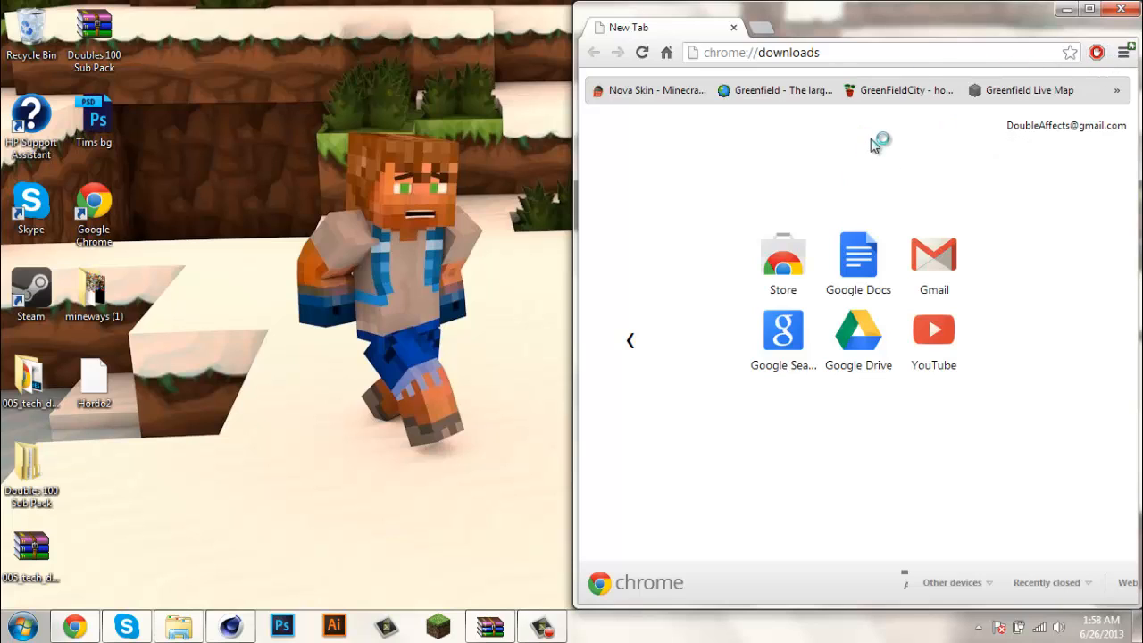
pyautogui.click(844, 51)
pyautogui.press('Return')
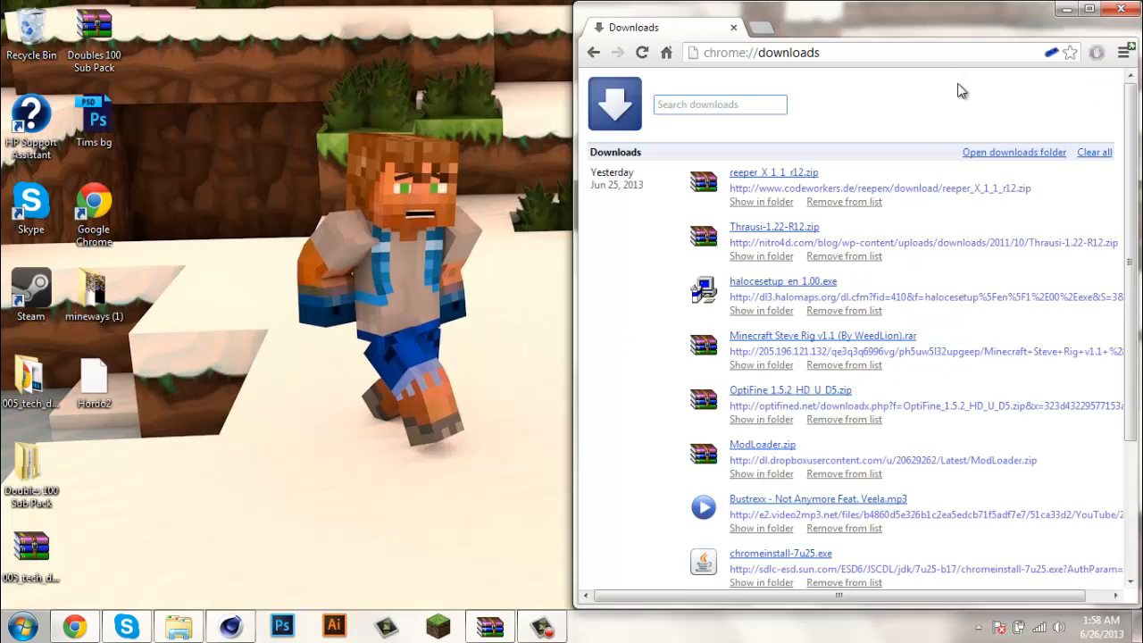
# Copy Minecraft Steve Rig v1.1 (By WeedLion).rar from the downloads to the desktop and extract it into its own folder there
pyautogui.moveTo(697, 348); pyautogui.dragTo(1136, 75)
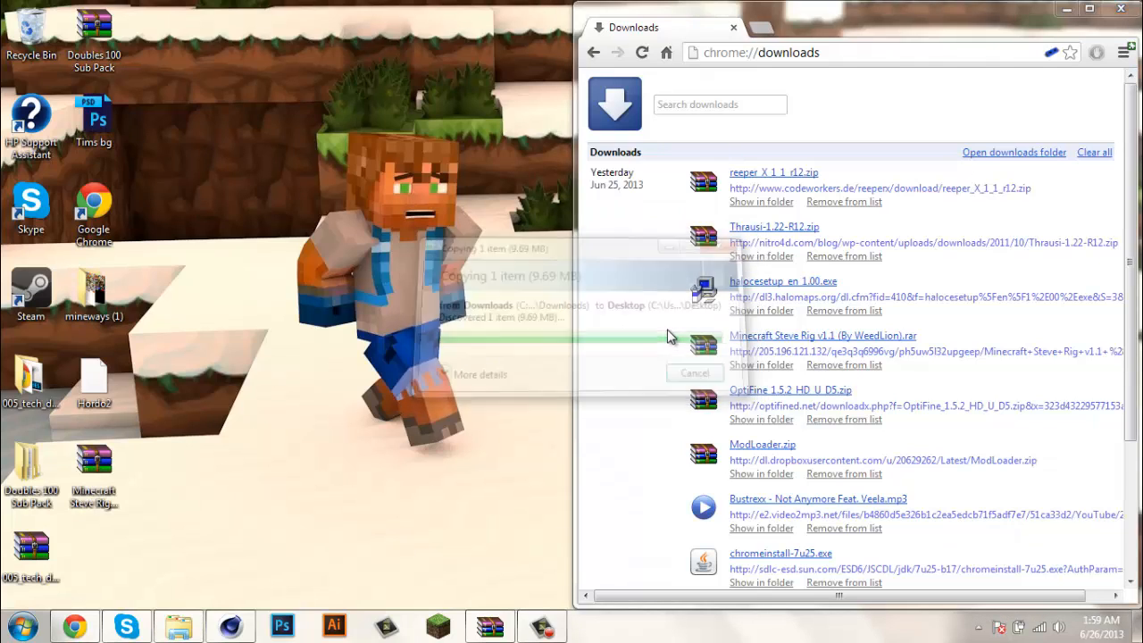
pyautogui.click(1124, 10)
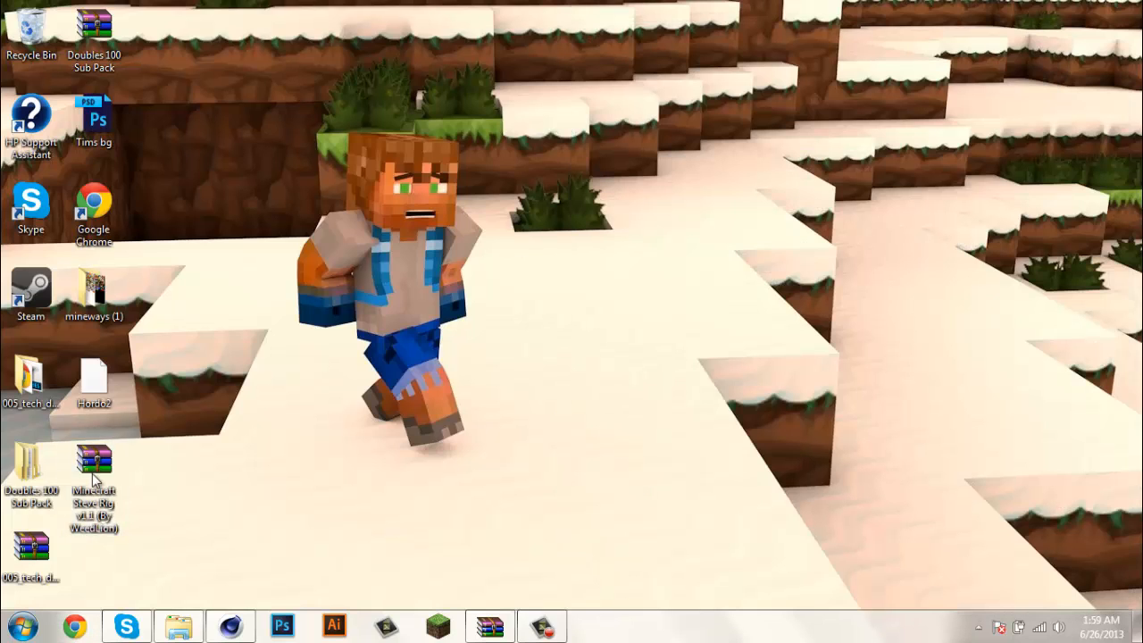
pyautogui.doubleClick(90, 469)
pyautogui.rightClick(89, 465)
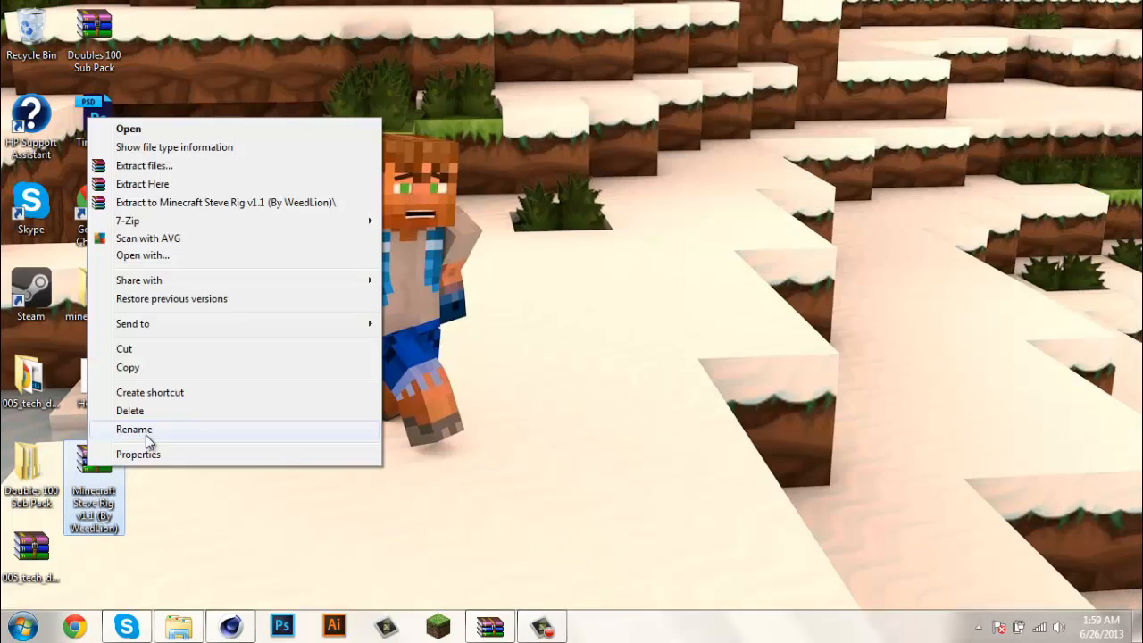
pyautogui.click(143, 166)
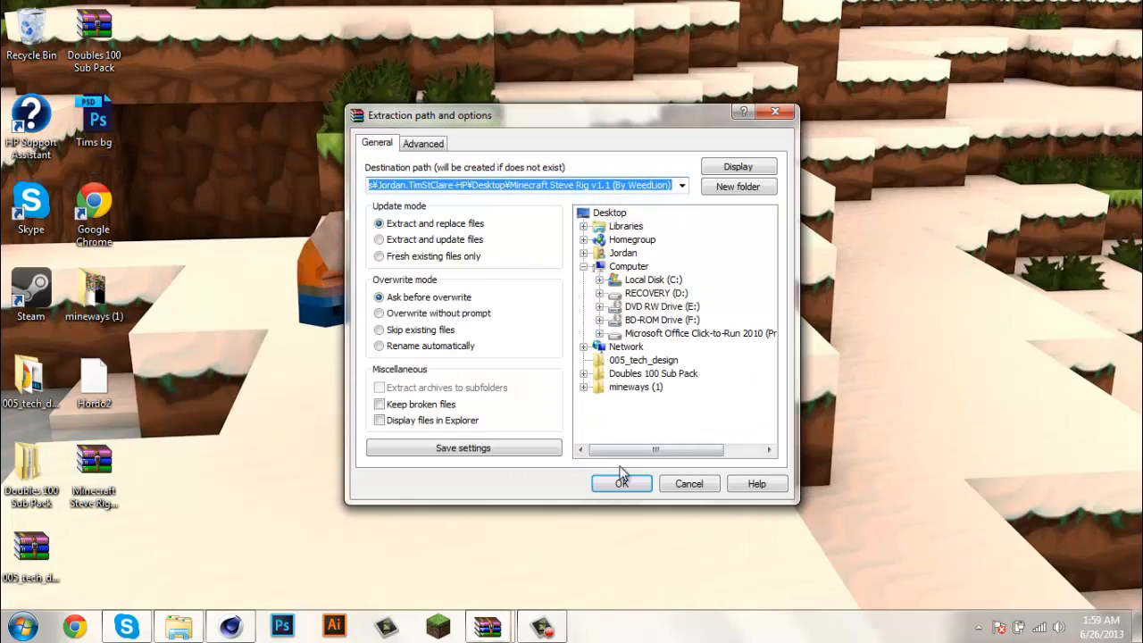
pyautogui.click(622, 483)
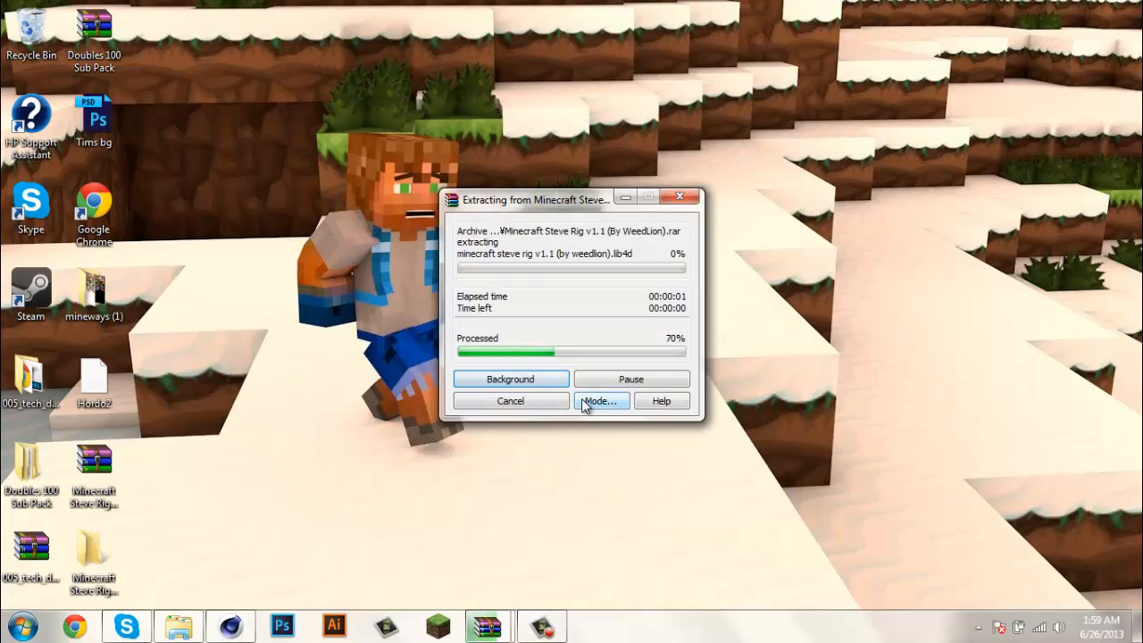
# Browse the extracted Minecraft Steve Rig folder to R13 and its Content Browser subfolder, and return to Cinema 4D
pyautogui.doubleClick(92, 558)
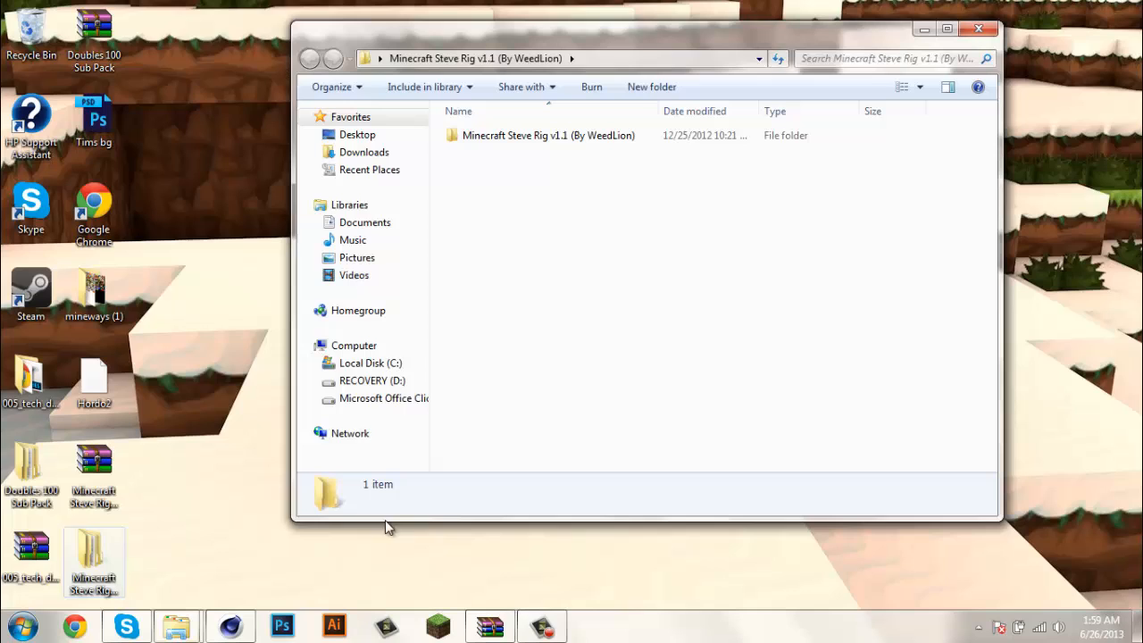
pyautogui.click(548, 143)
pyautogui.doubleClick(543, 141)
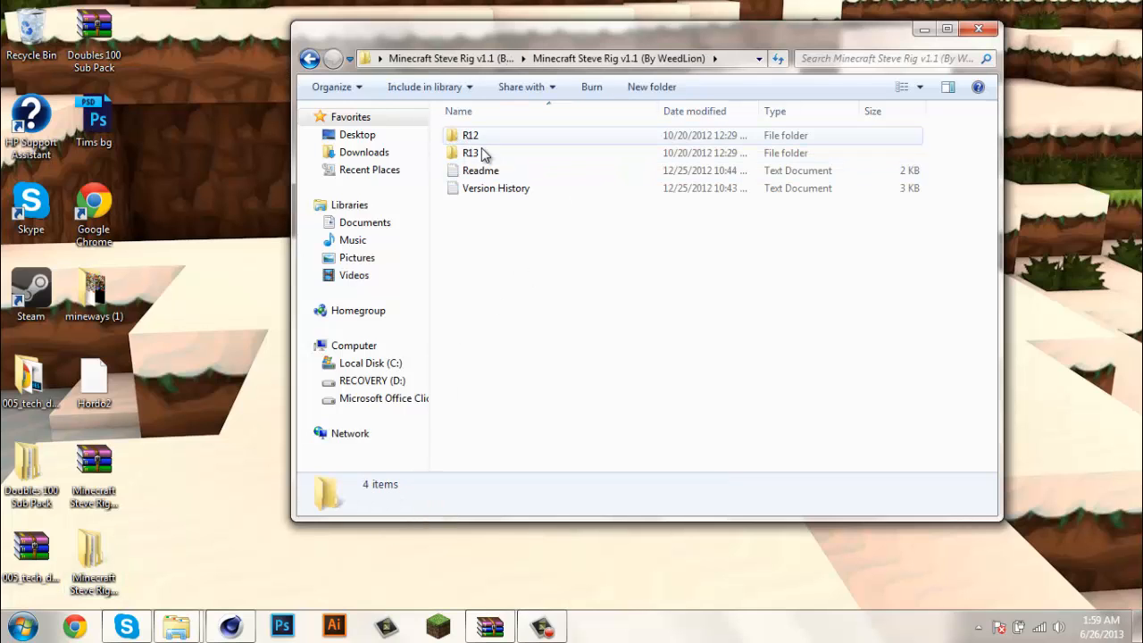
pyautogui.click(472, 153)
pyautogui.doubleClick(476, 156)
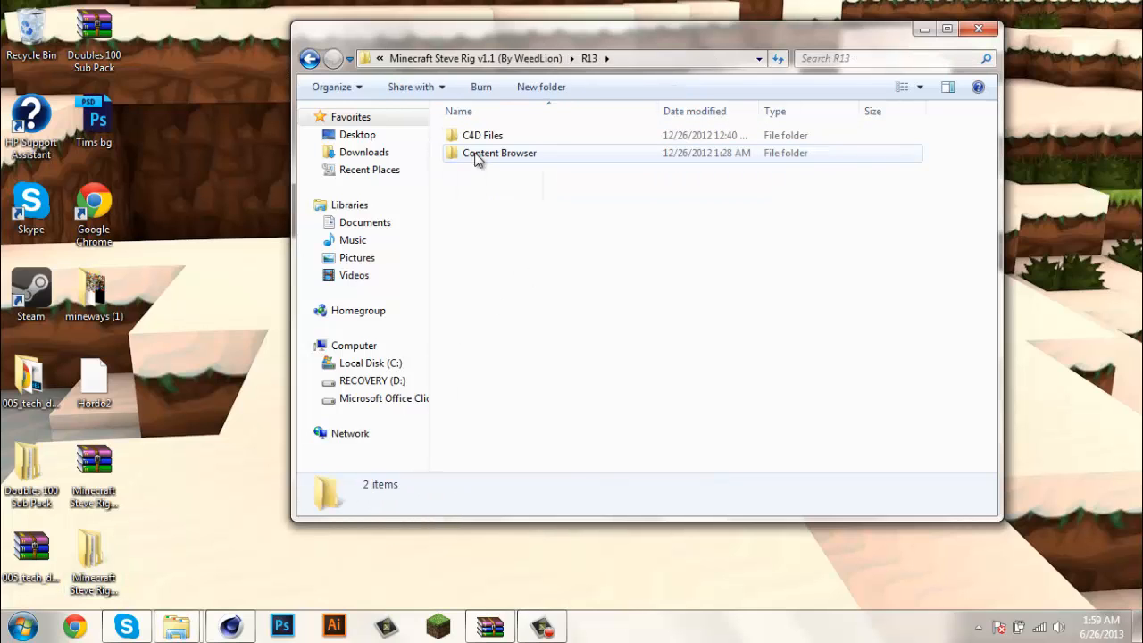
pyautogui.click(476, 153)
pyautogui.doubleClick(477, 154)
pyautogui.moveTo(488, 145); pyautogui.dragTo(469, 239)
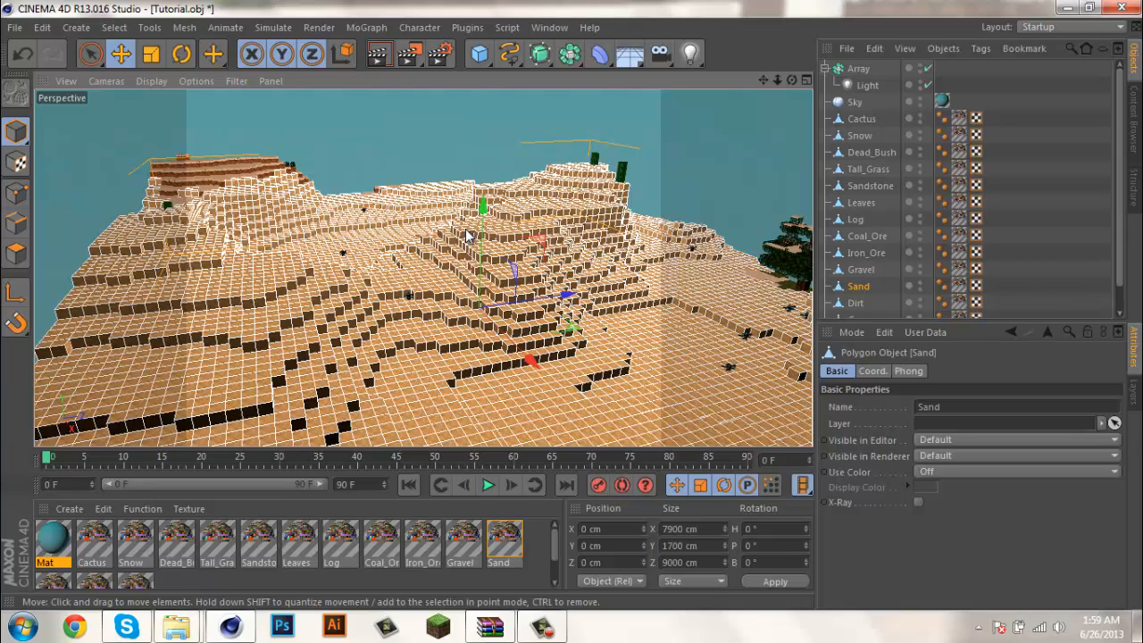
# Load the Steve Rig (Custom Skin) preset from the Content Browser into the scene and close the browser
pyautogui.moveTo(466, 234); pyautogui.dragTo(464, 229)
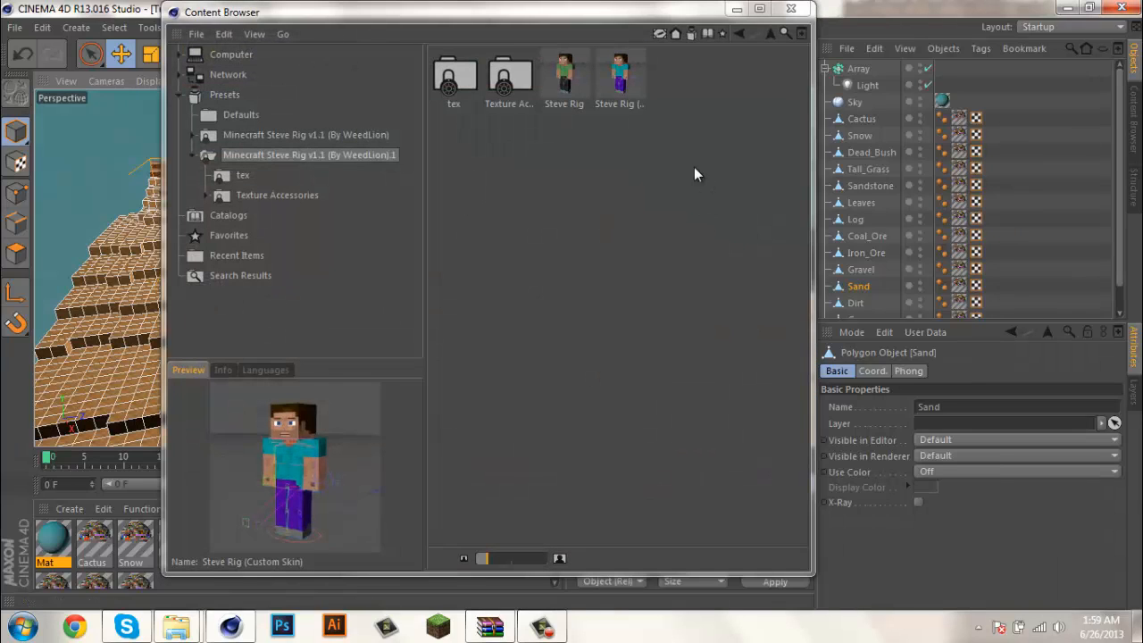
pyautogui.click(568, 94)
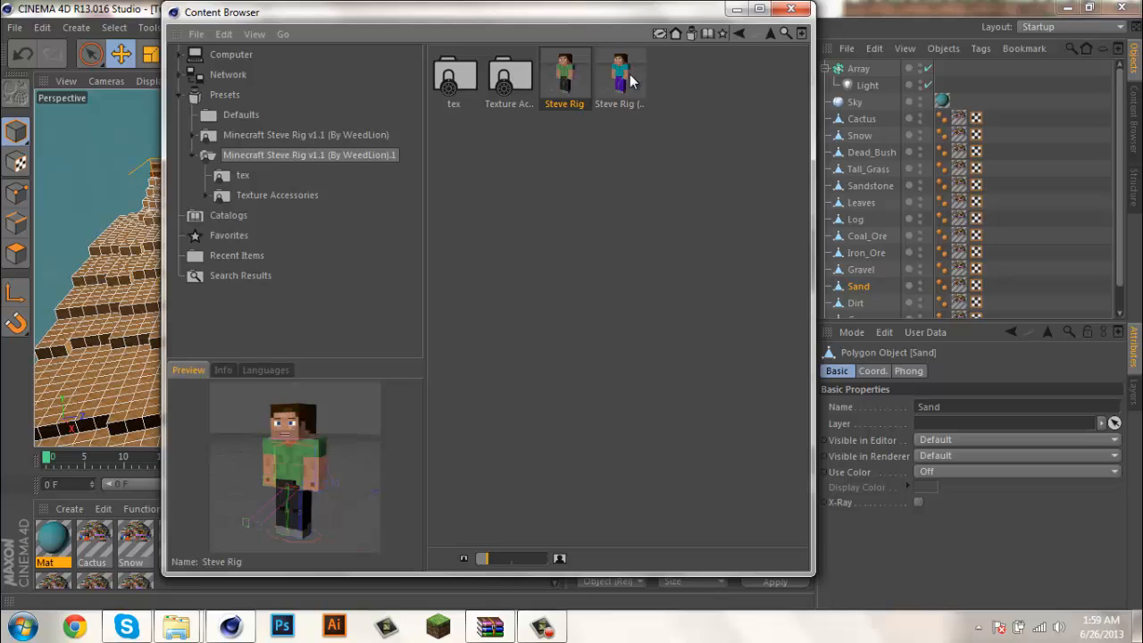
pyautogui.click(629, 74)
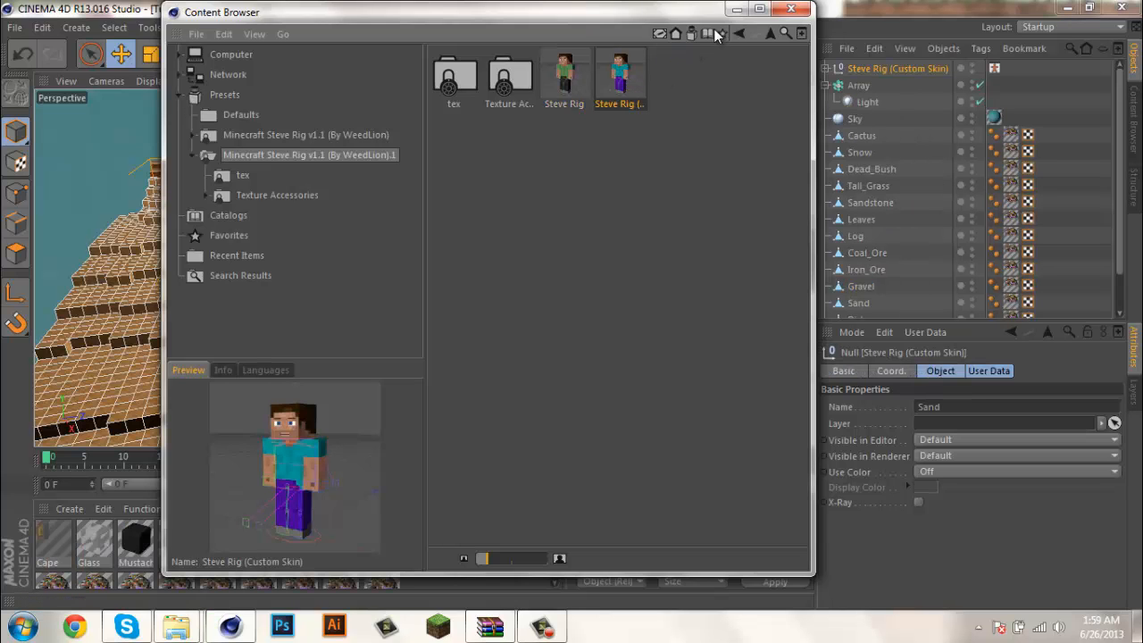
pyautogui.click(790, 14)
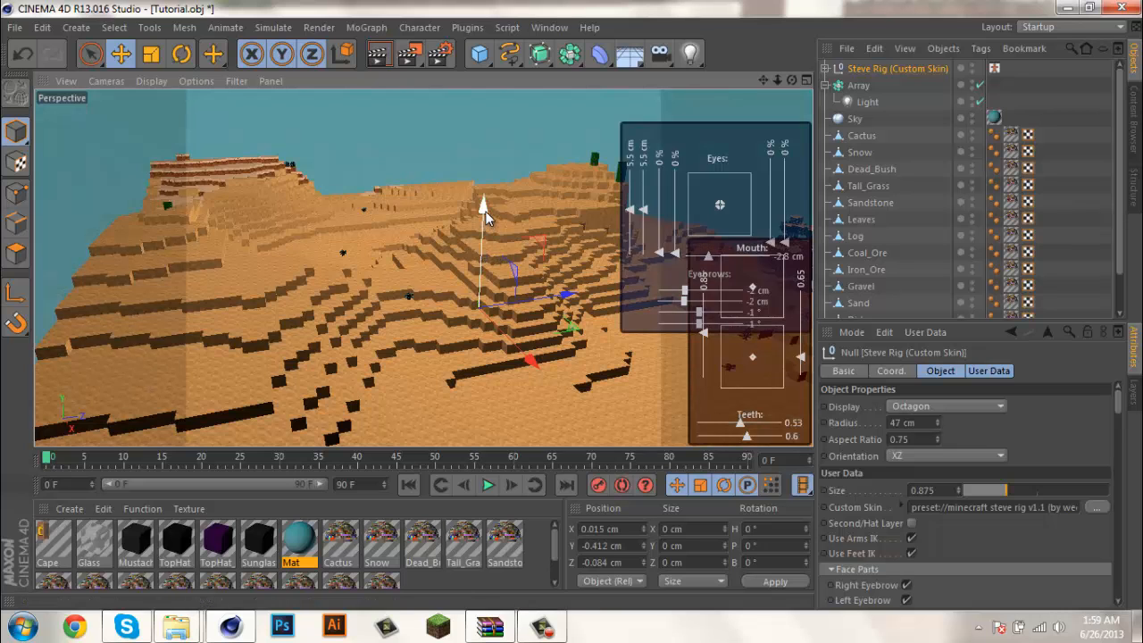
# Move the Steve rig onto the sand terrain, at about Y 802 cm and Z -1314 cm
pyautogui.moveTo(483, 218); pyautogui.dragTo(471, 196)
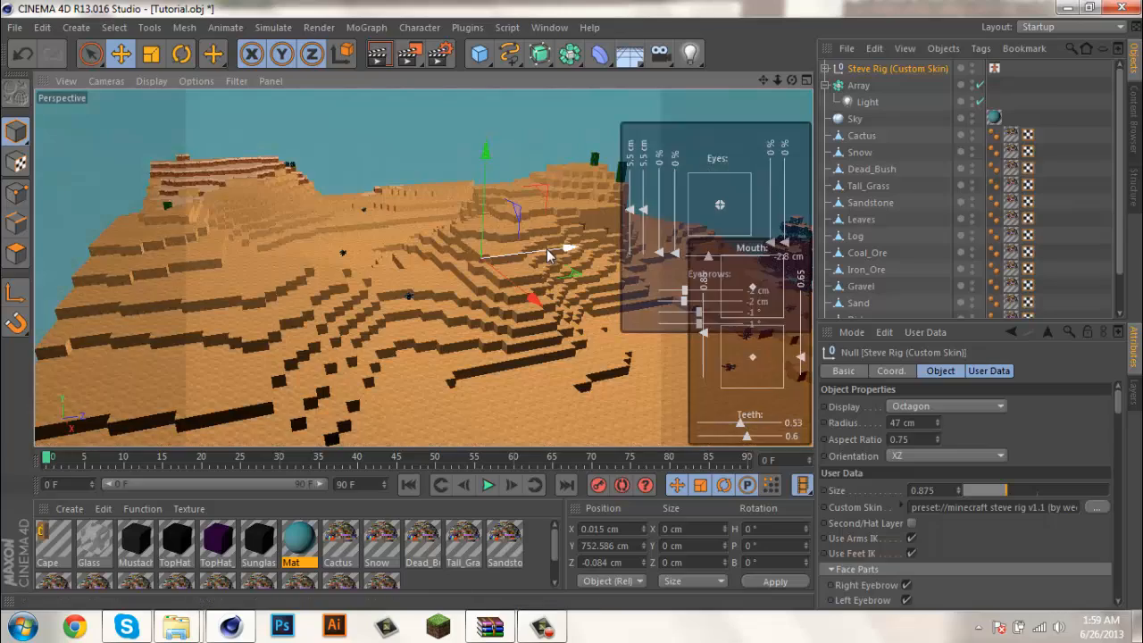
pyautogui.moveTo(437, 265)
pyautogui.mouseDown()
pyautogui.moveTo(452, 263)
pyautogui.moveTo(393, 273)
pyautogui.mouseUp()
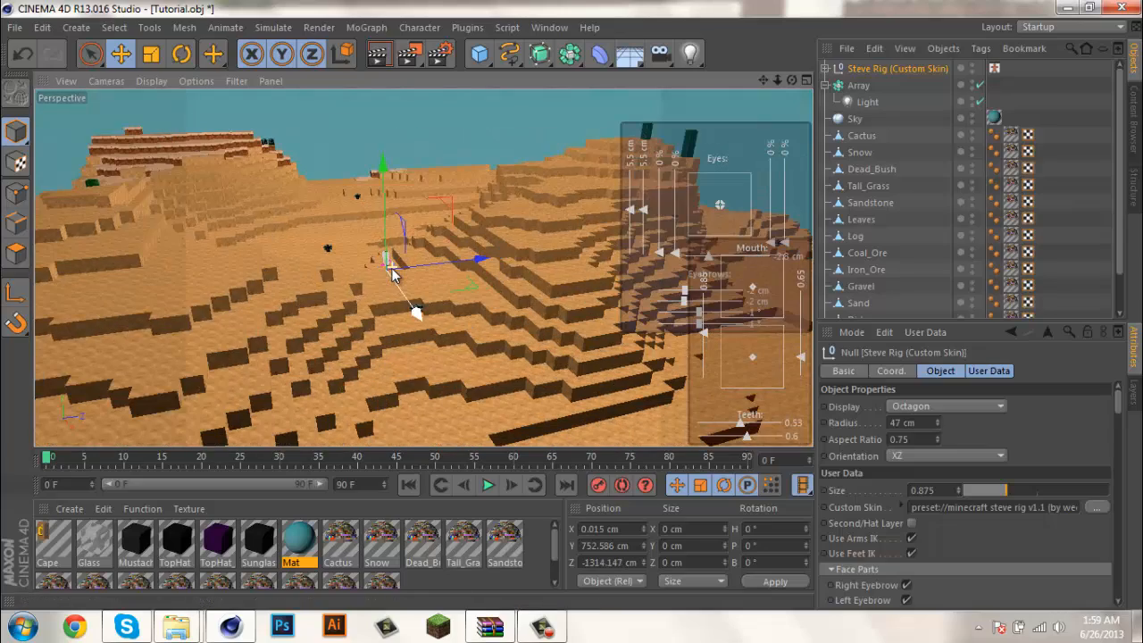
pyautogui.scroll(8, 391, 273)
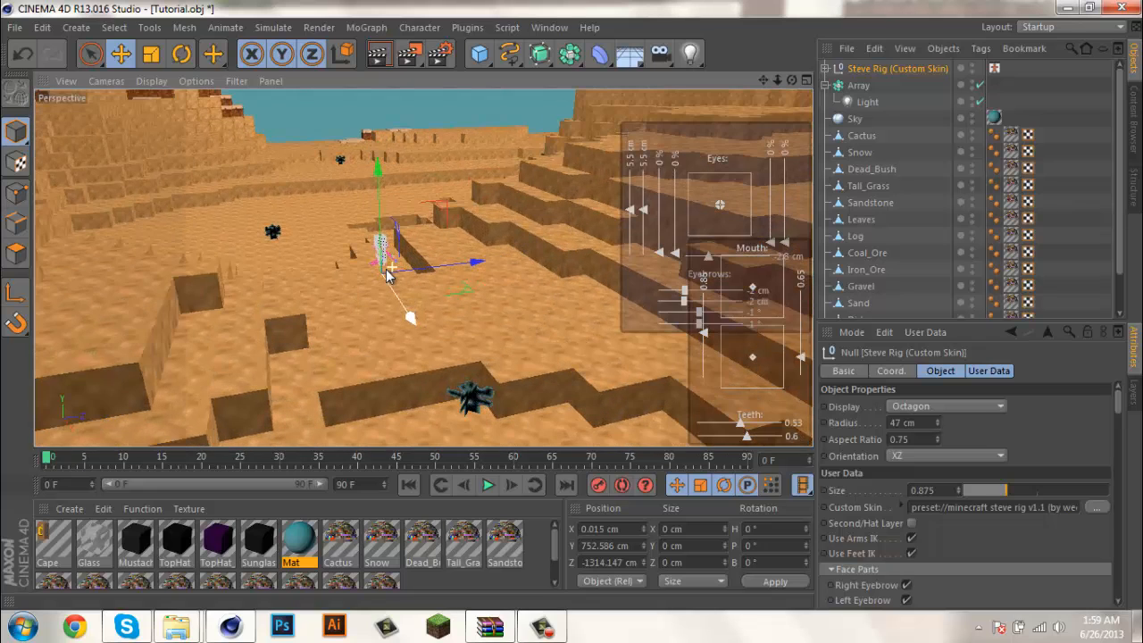
pyautogui.scroll(5, 385, 275)
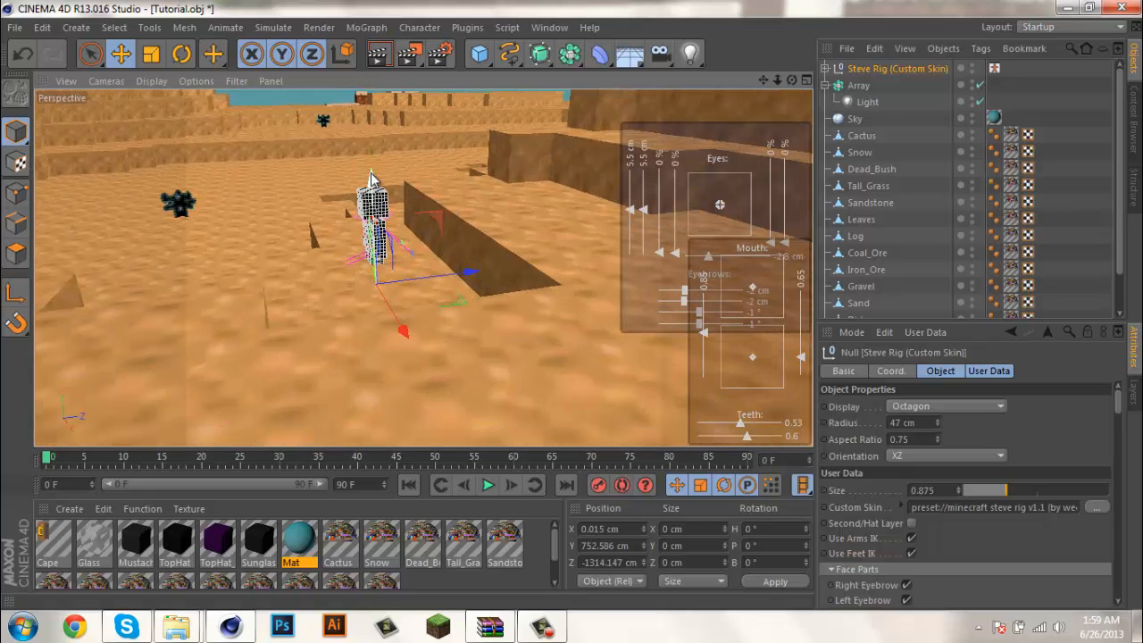
pyautogui.moveTo(372, 177); pyautogui.dragTo(374, 166)
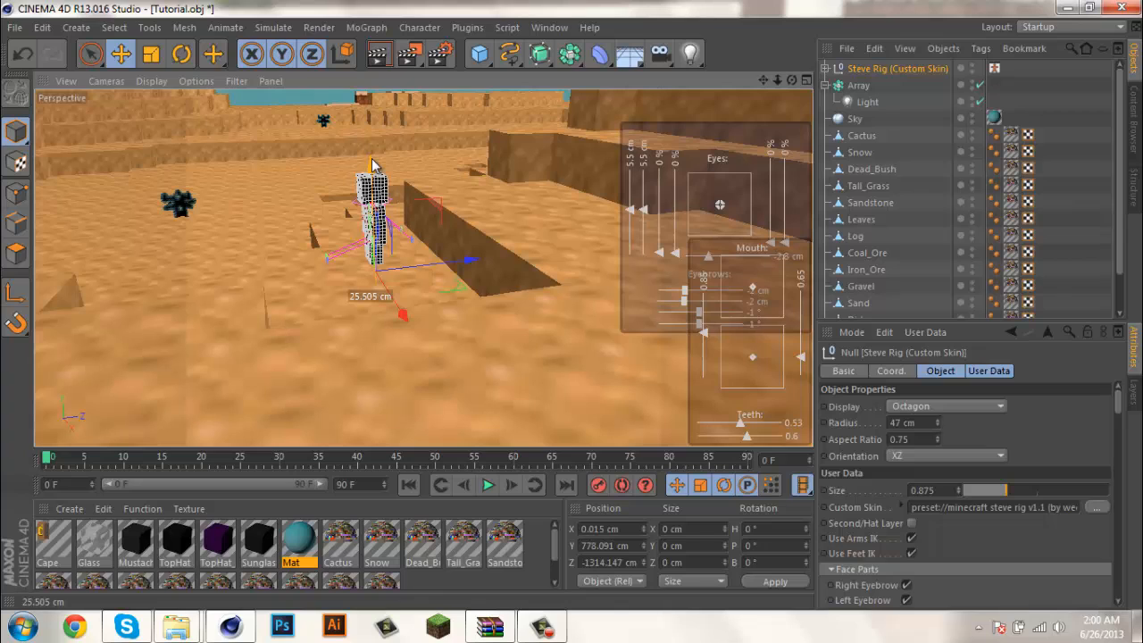
pyautogui.moveTo(373, 166); pyautogui.dragTo(375, 134)
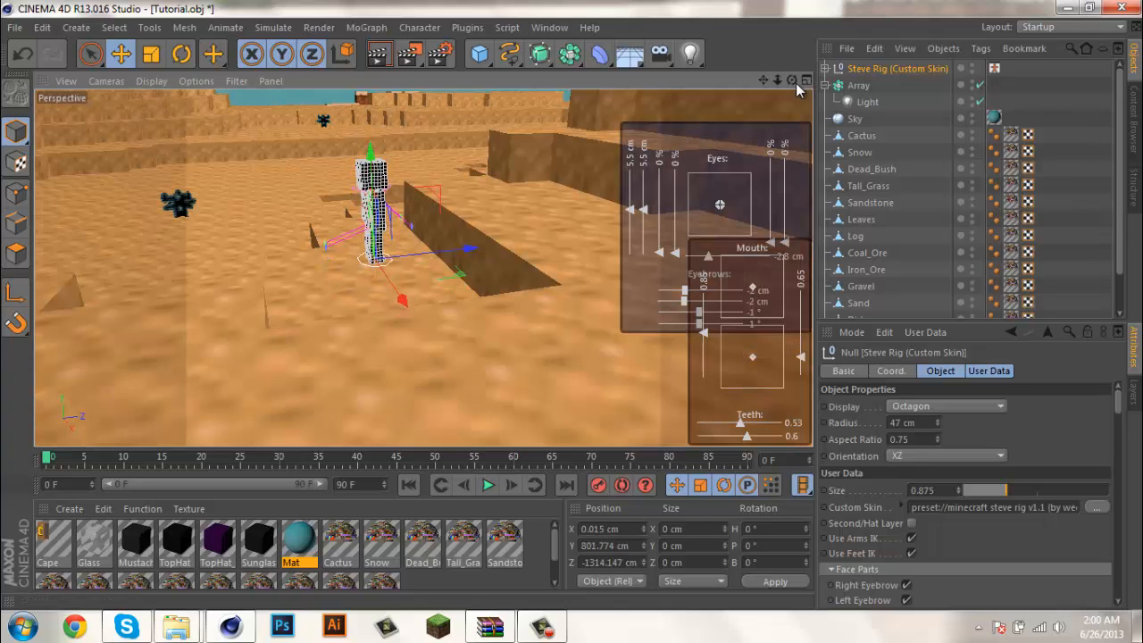
# Assign the Hordo2 file from the desktop as the rig's custom skin, without copying it to the project location
pyautogui.moveTo(535, 298); pyautogui.dragTo(607, 346)
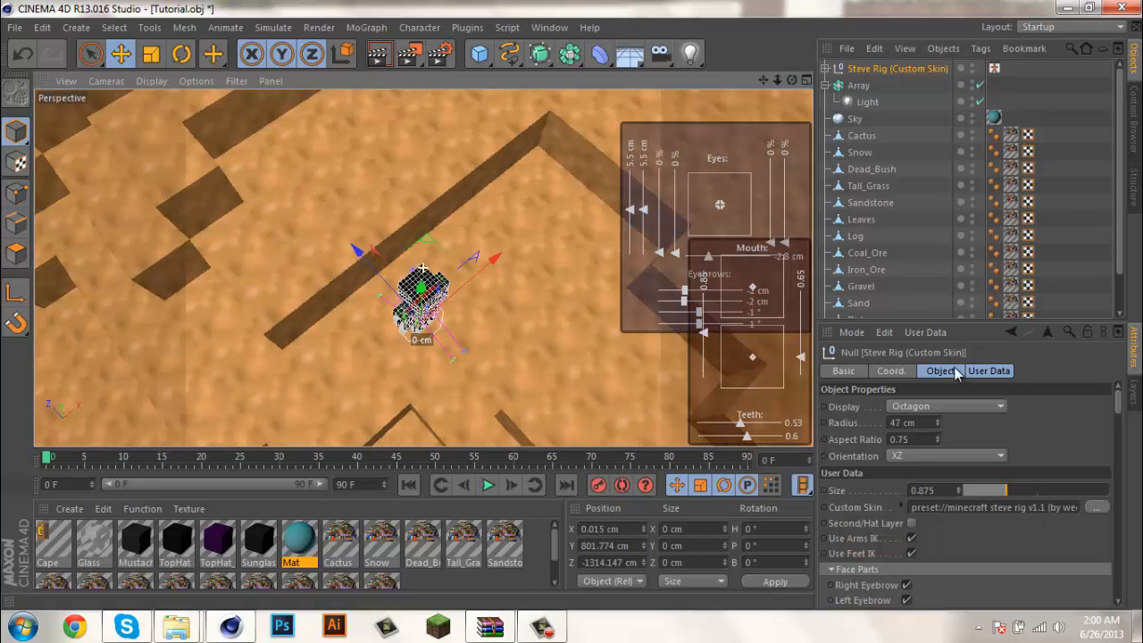
pyautogui.click(1102, 506)
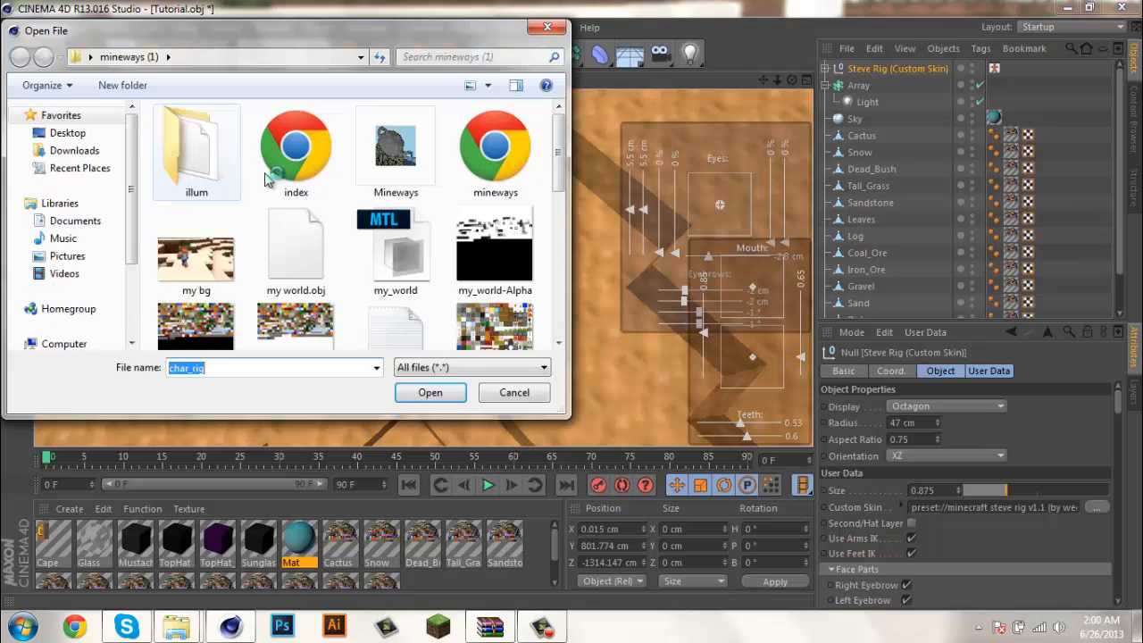
pyautogui.moveTo(559, 157); pyautogui.dragTo(566, 332)
pyautogui.click(67, 132)
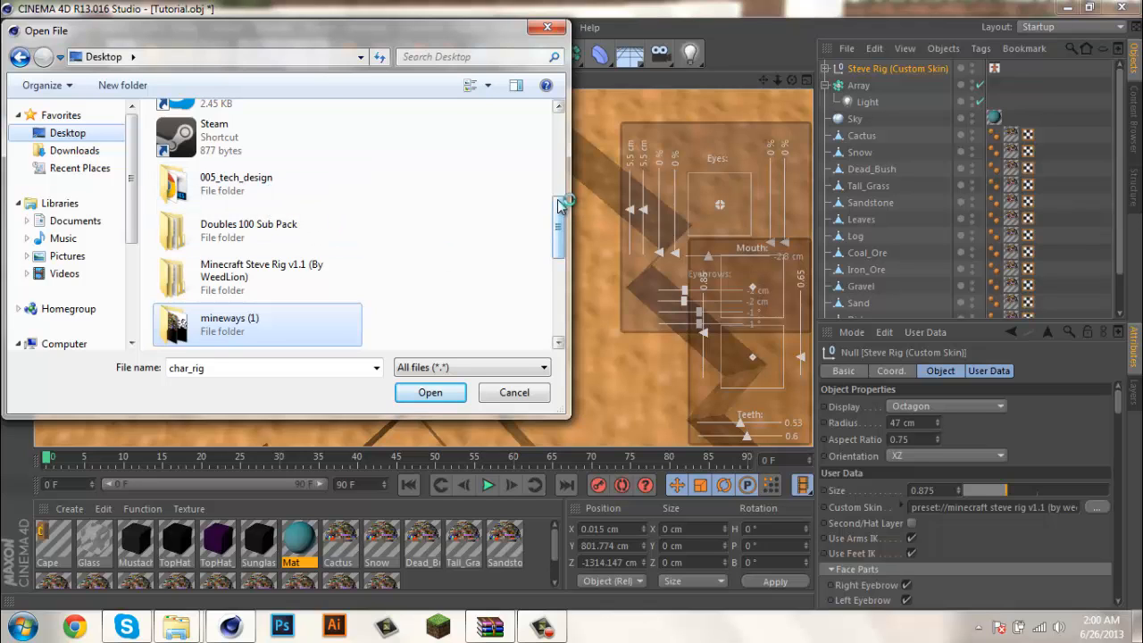
pyautogui.moveTo(559, 205); pyautogui.dragTo(548, 318)
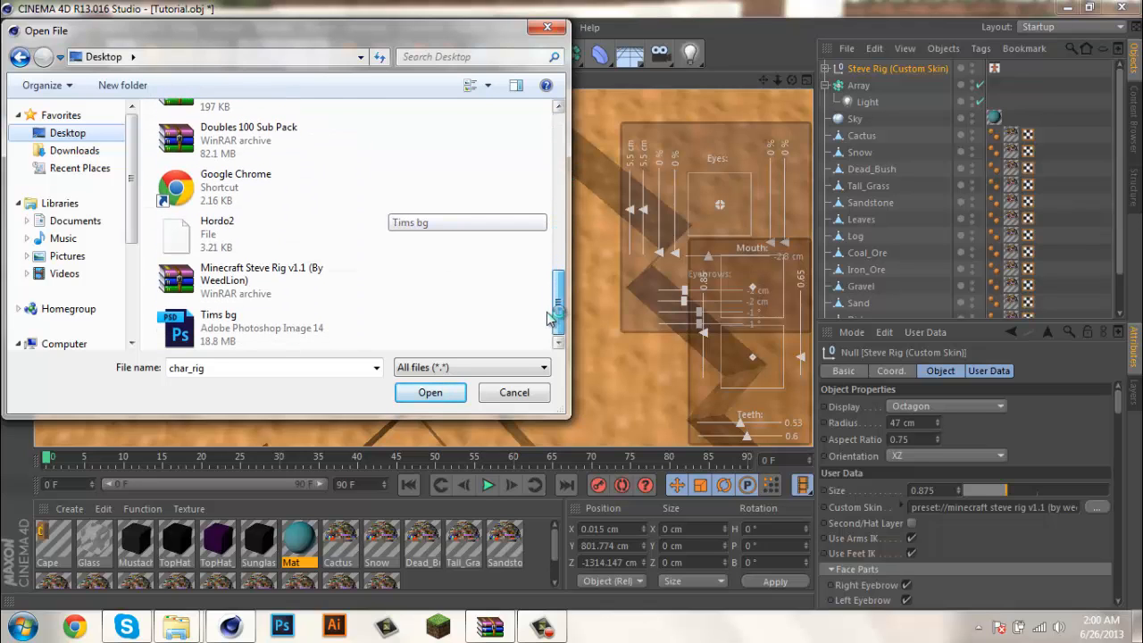
pyautogui.doubleClick(240, 241)
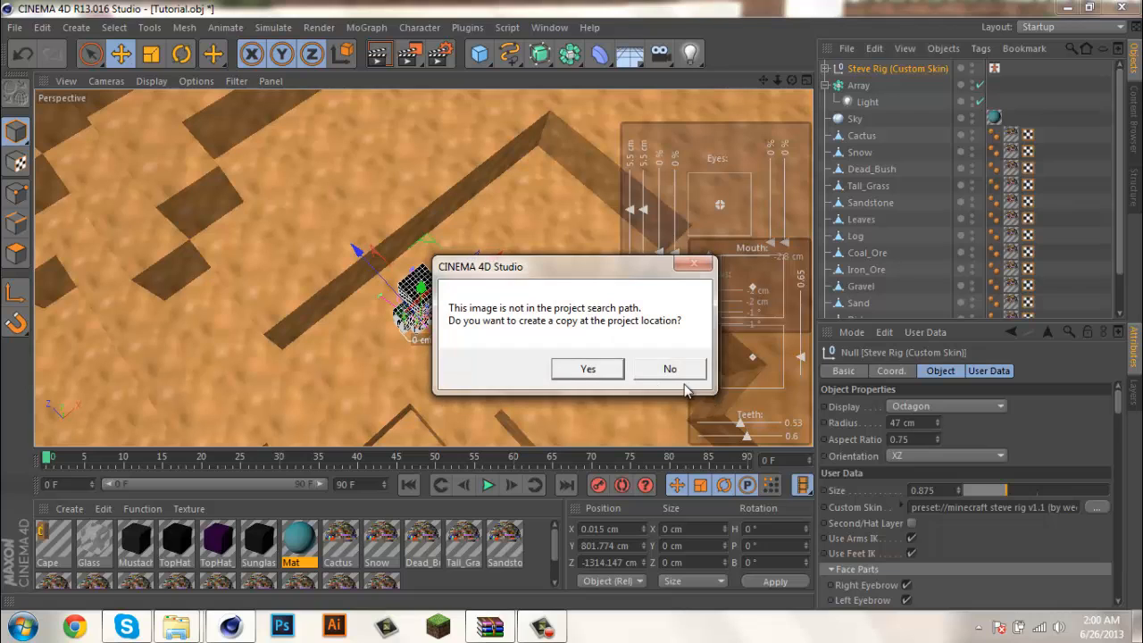
pyautogui.click(670, 368)
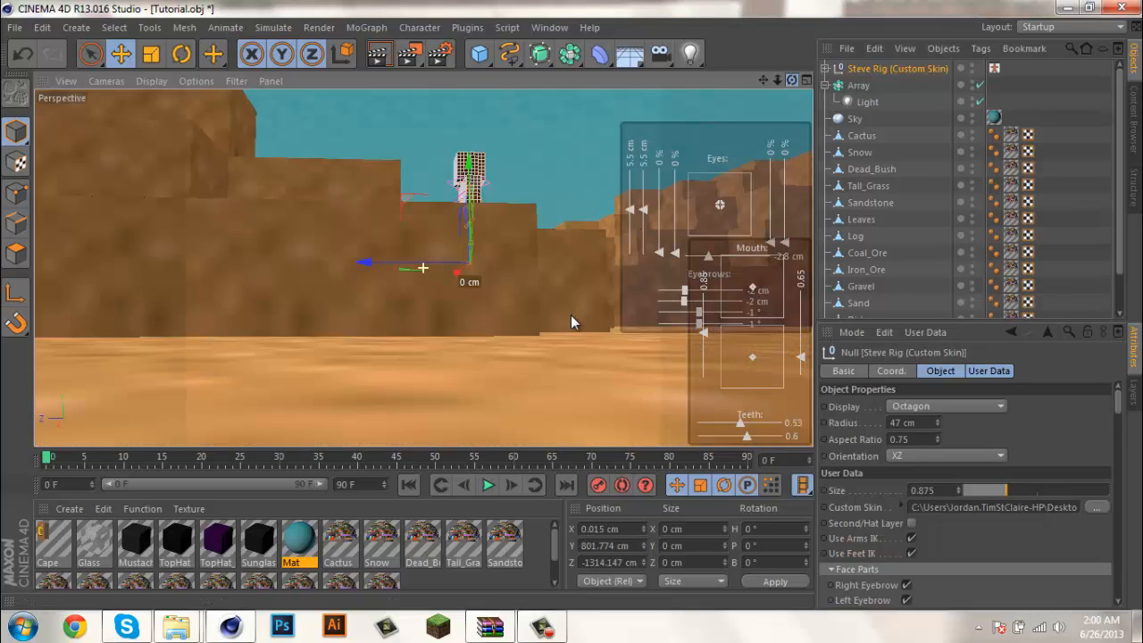
# Examine the custom skin on the Steve rig up close, with the rig deselected
pyautogui.moveTo(571, 314)
pyautogui.mouseDown()
pyautogui.moveTo(571, 329)
pyautogui.moveTo(532, 304)
pyautogui.moveTo(572, 304)
pyautogui.mouseUp()
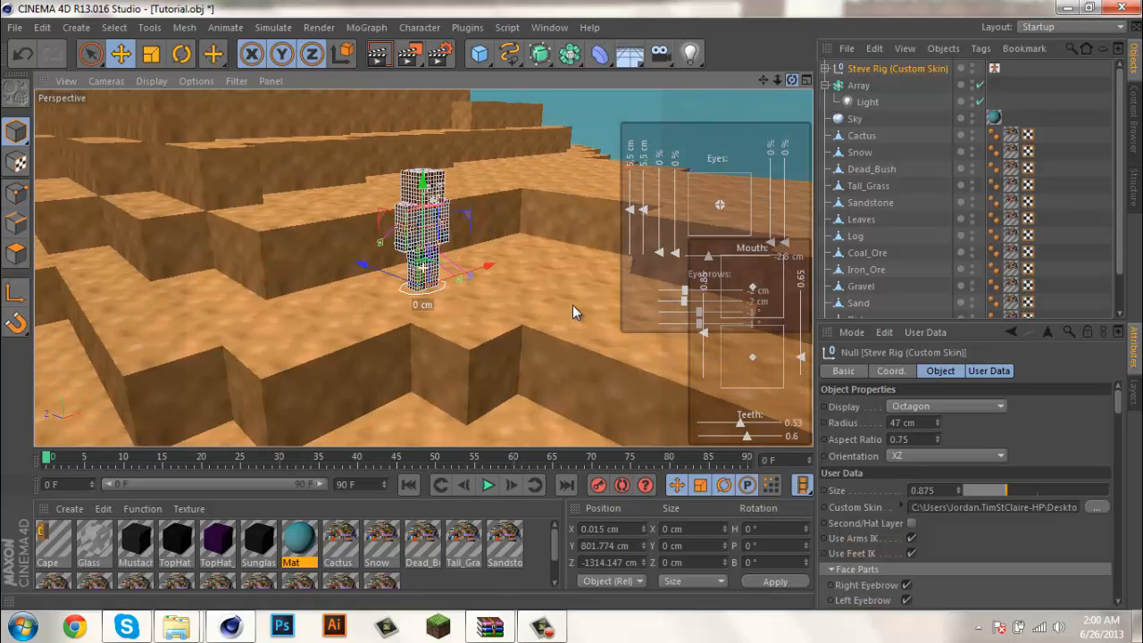
pyautogui.click(559, 136)
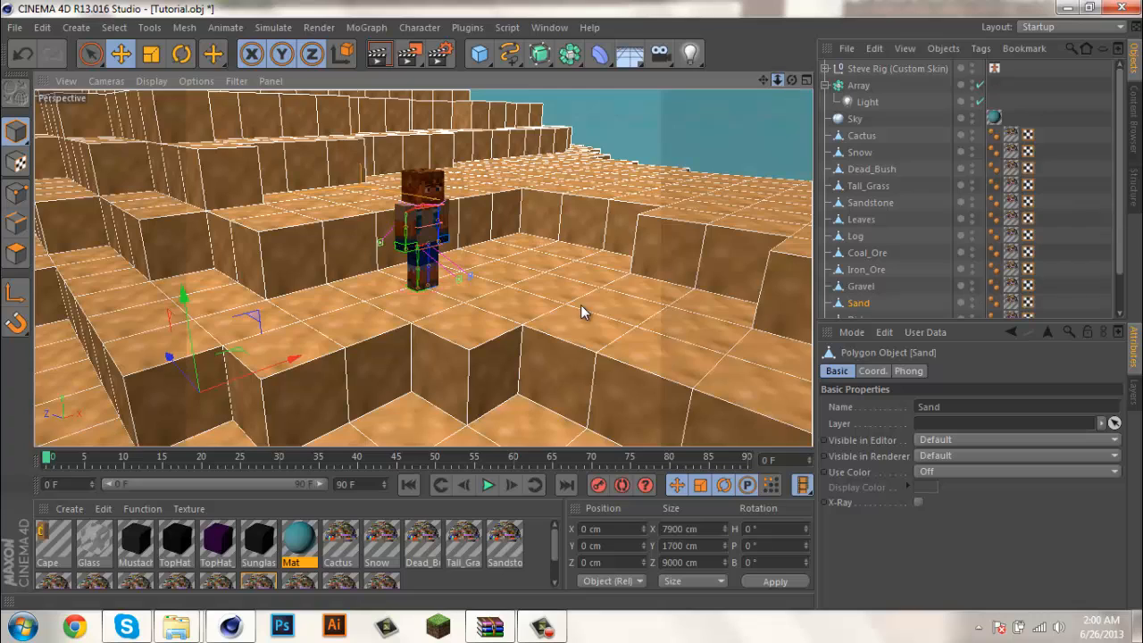
pyautogui.scroll(10, 580, 304)
pyautogui.scroll(6, 574, 313)
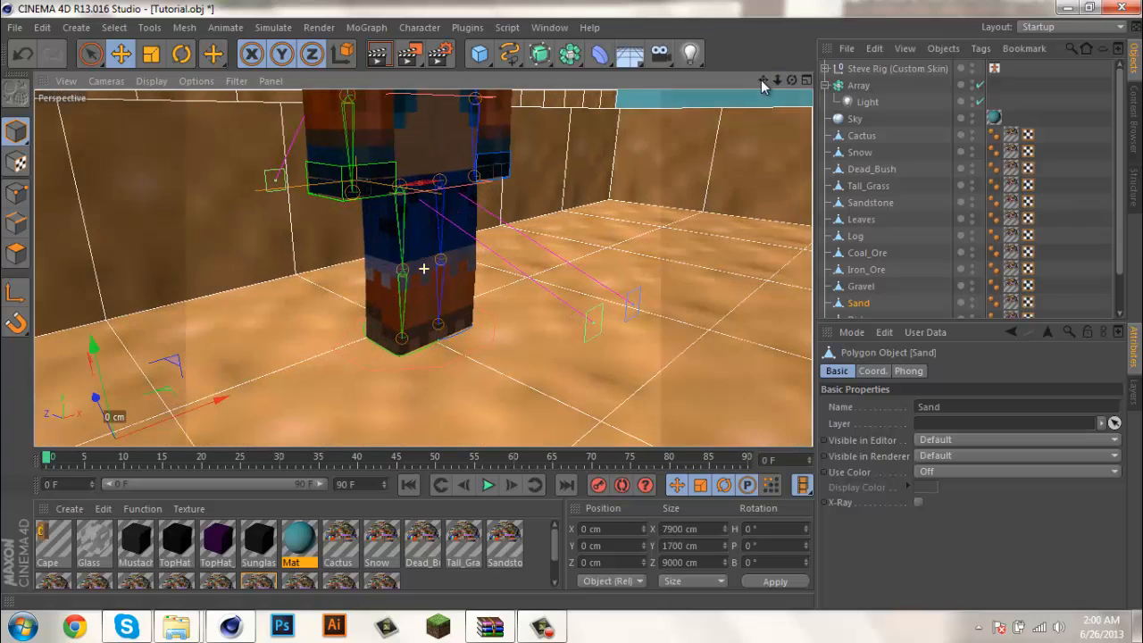
pyautogui.moveTo(768, 80); pyautogui.dragTo(765, 93)
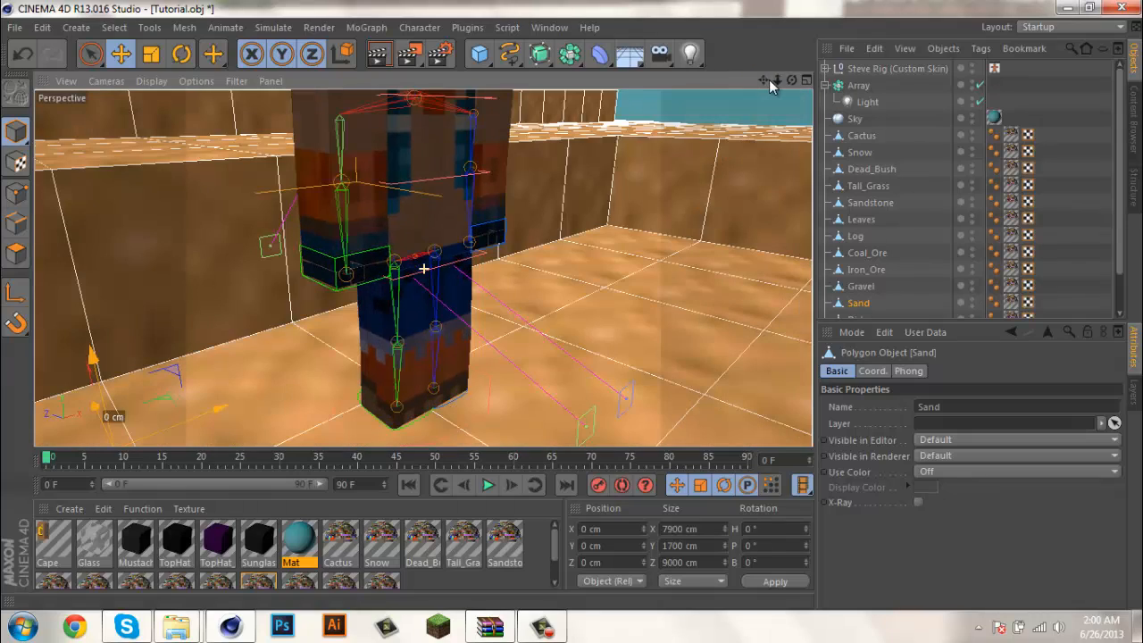
pyautogui.scroll(-5, 568, 306)
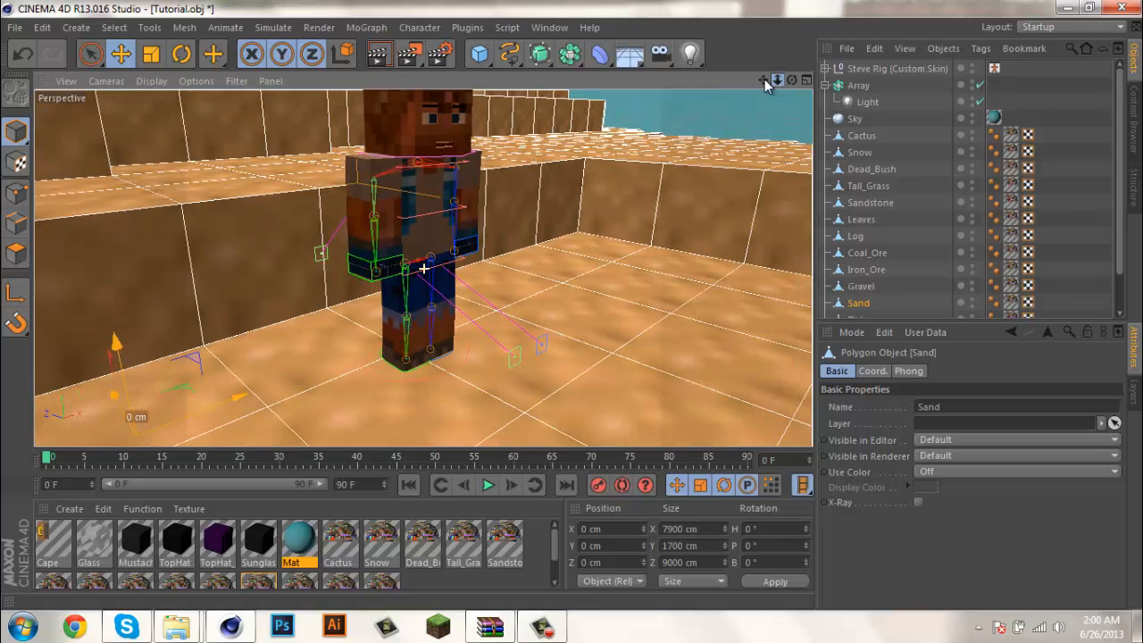
pyautogui.keyDown('alt'); pyautogui.moveTo(569, 308); pyautogui.dragTo(564, 316, button='middle'); pyautogui.keyUp('alt')
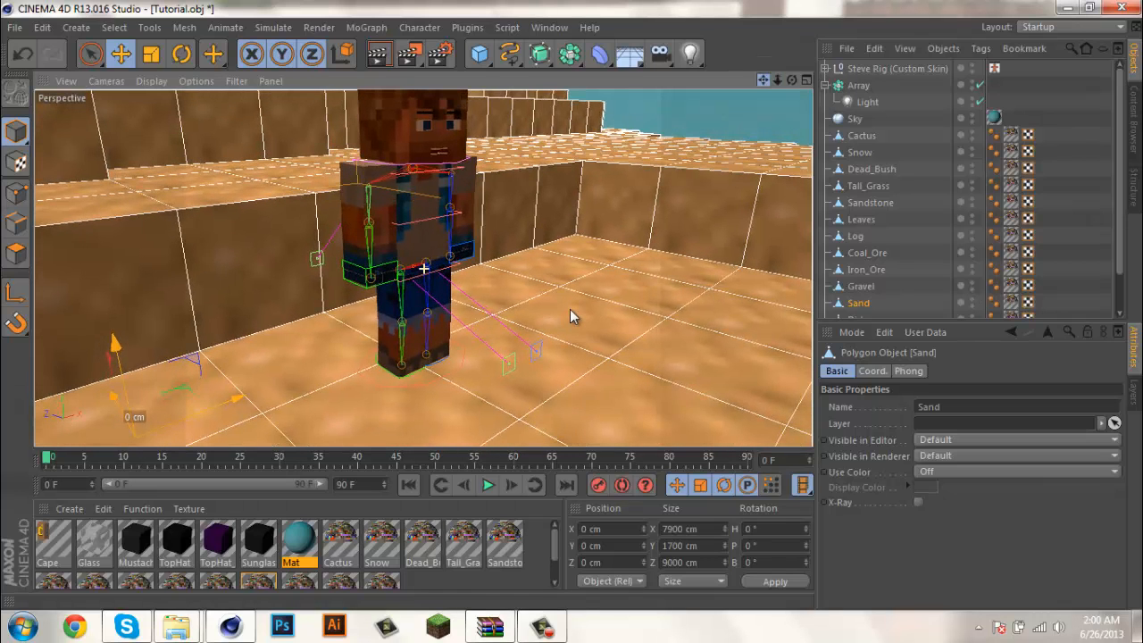
# Collapse the Array group, select Steve Rig (Custom Skin), and expand its hierarchy
pyautogui.click(848, 104)
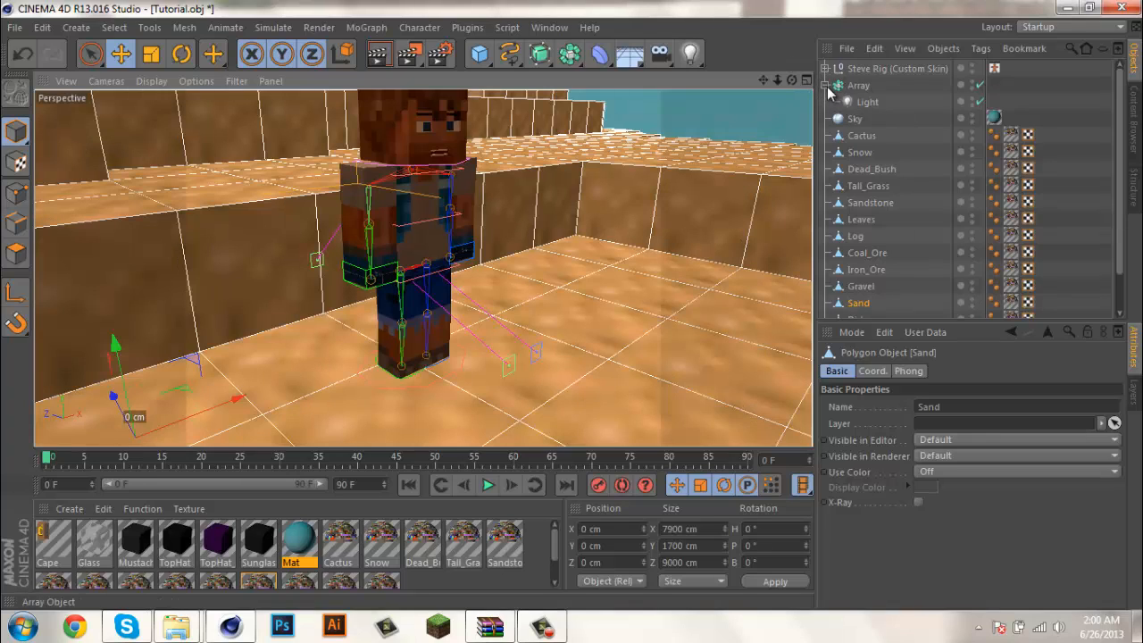
pyautogui.click(825, 86)
pyautogui.click(883, 72)
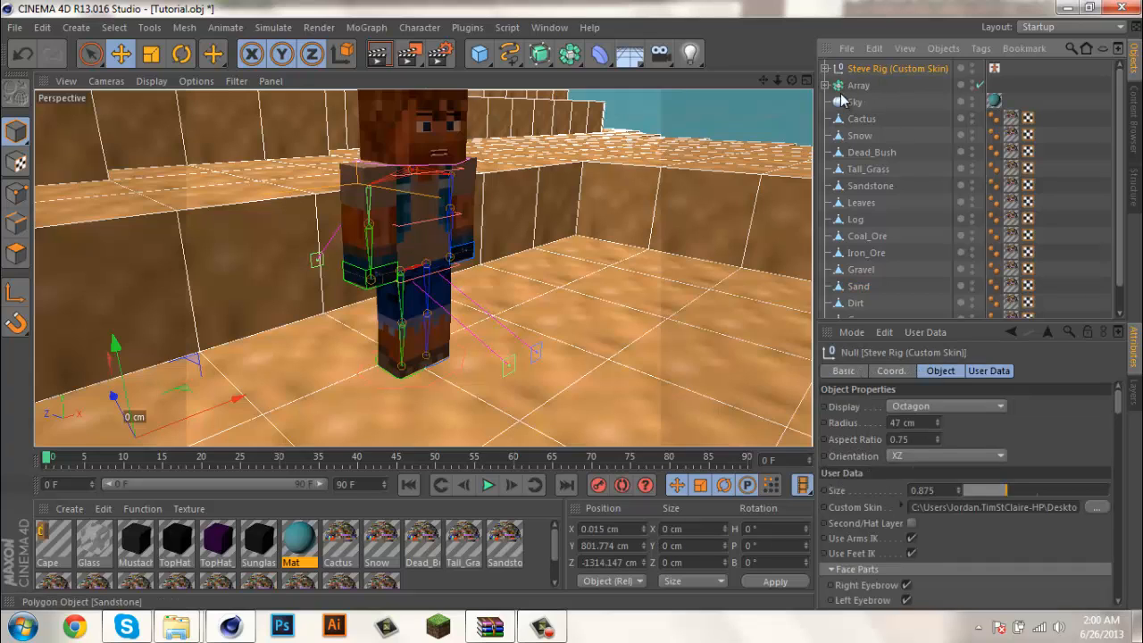
pyautogui.click(825, 69)
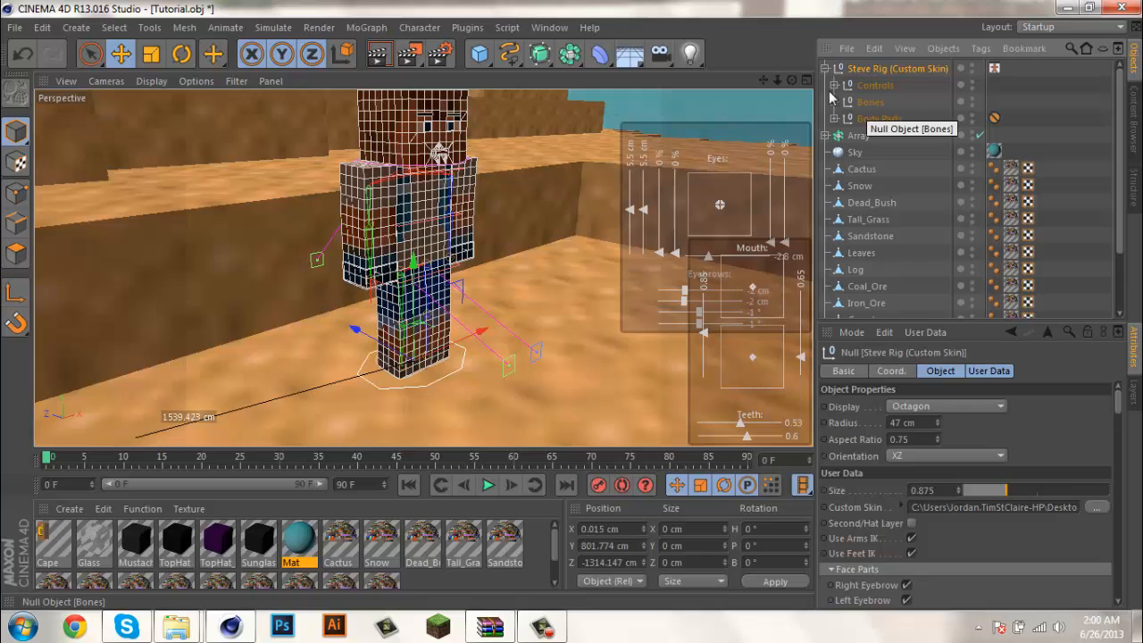
# Move the rig's left foot control forward and up, and shift the Bones null forward to about Z -64 cm
pyautogui.keyDown('alt'); pyautogui.moveTo(568, 310); pyautogui.dragTo(607, 306); pyautogui.keyUp('alt')
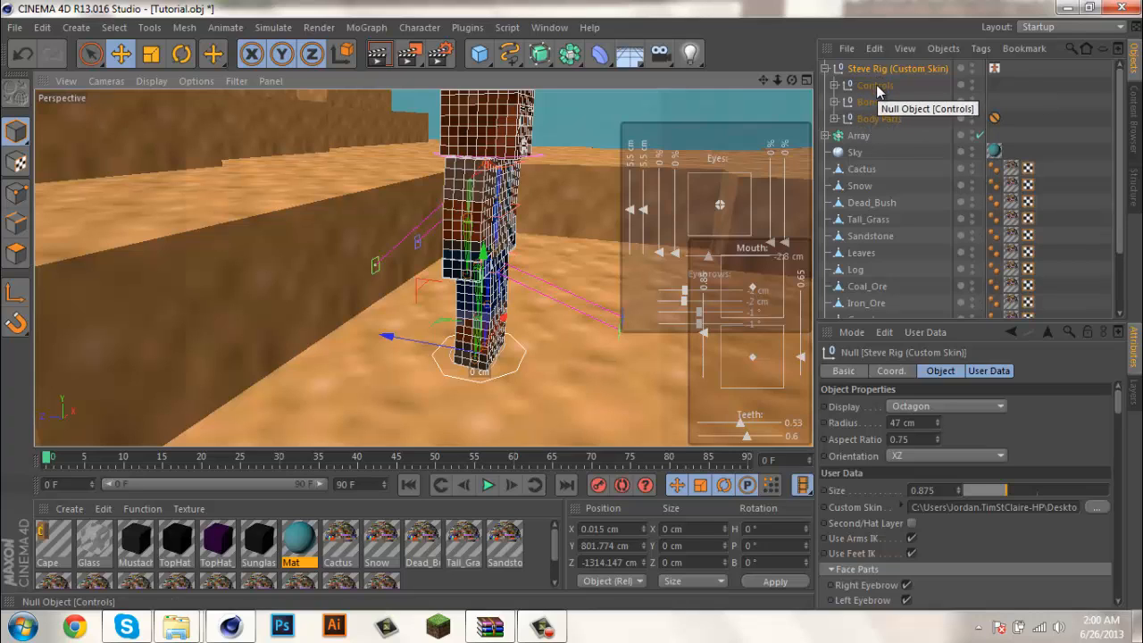
pyautogui.click(994, 69)
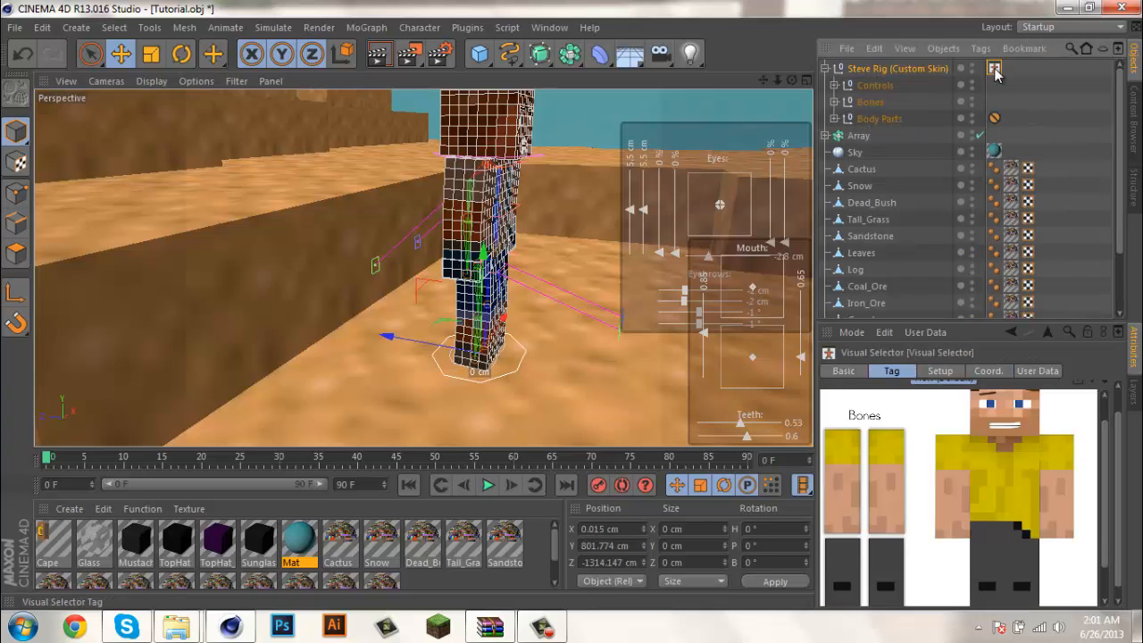
pyautogui.click(1022, 598)
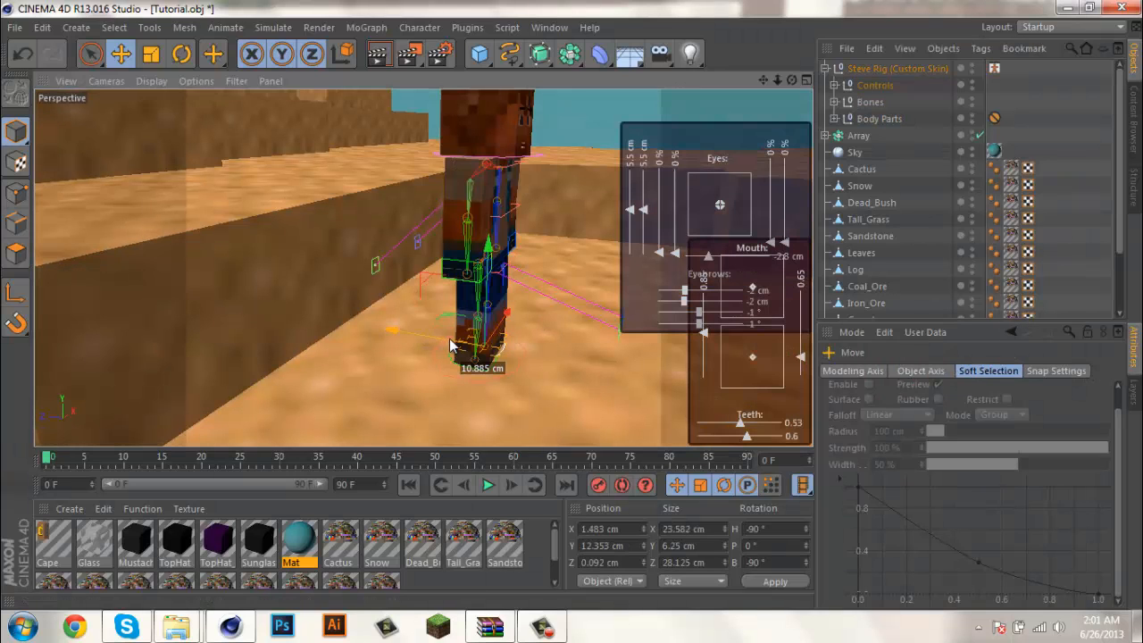
pyautogui.moveTo(451, 346)
pyautogui.mouseDown()
pyautogui.moveTo(526, 329)
pyautogui.moveTo(528, 288)
pyautogui.mouseUp()
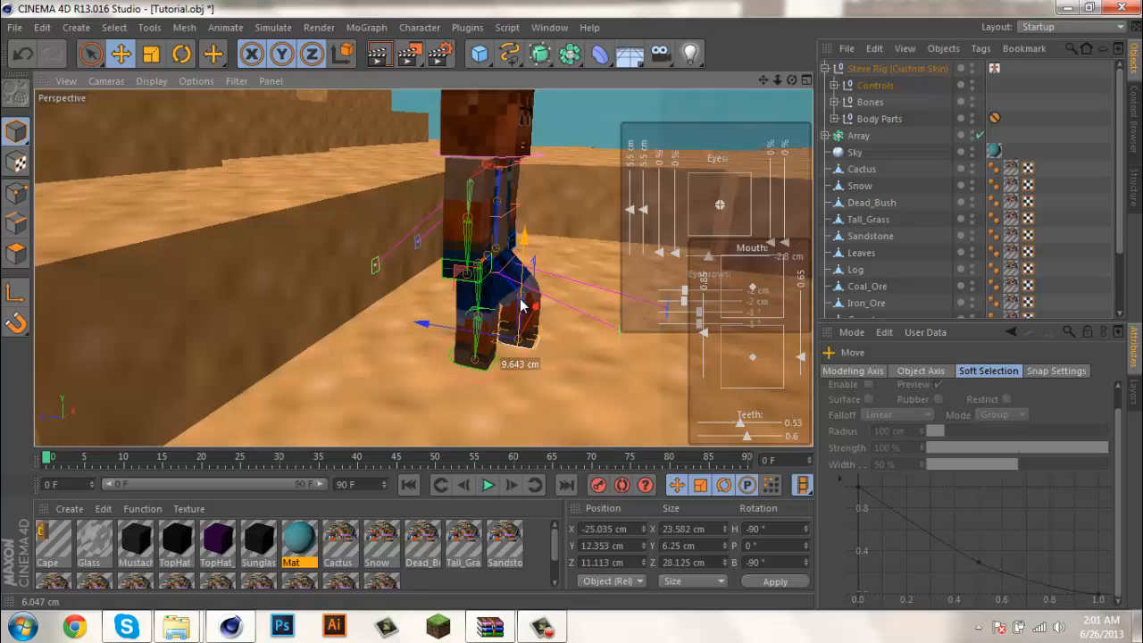
pyautogui.click(870, 102)
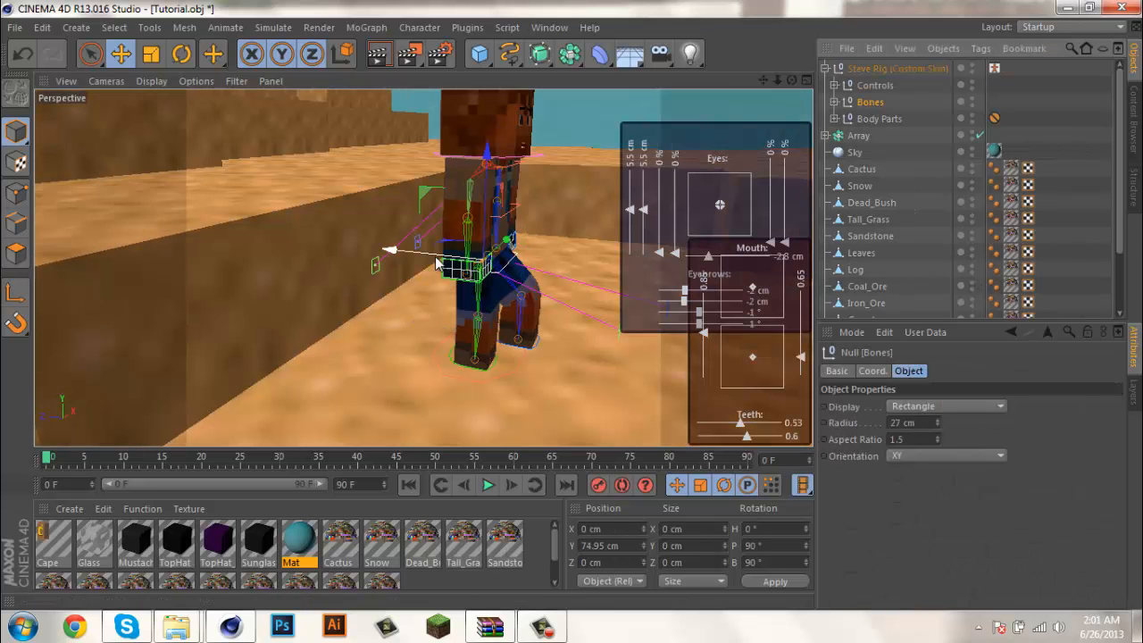
pyautogui.moveTo(423, 260); pyautogui.dragTo(506, 270)
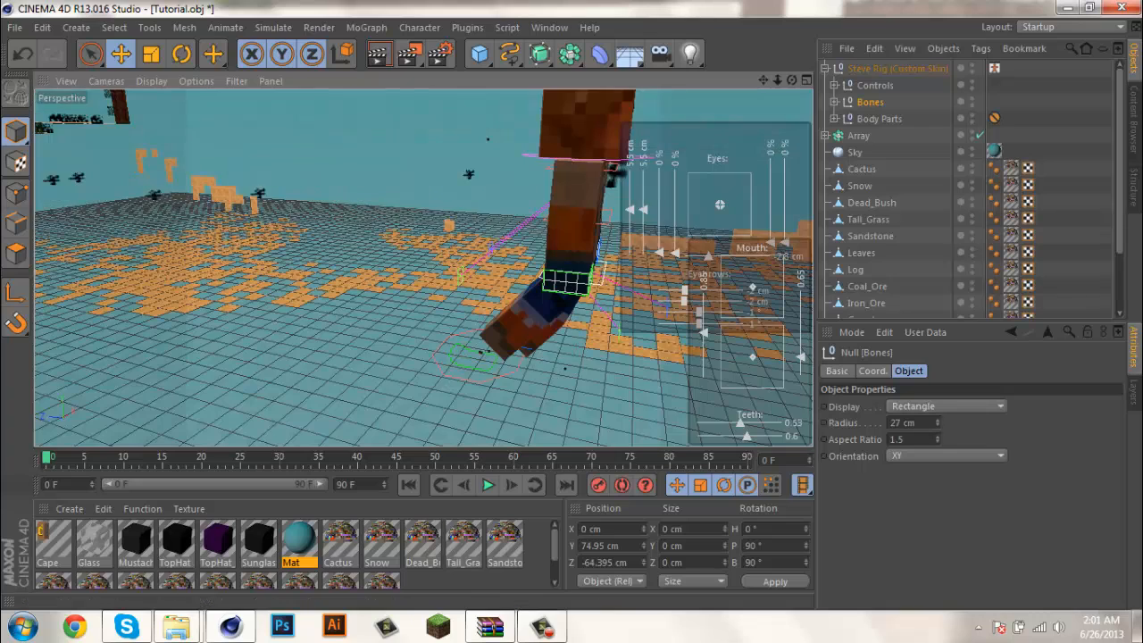
# Move the right foot control forward to about X -88 cm and Z 9 cm, and reopen the rig's Visual Selector
pyautogui.click(993, 67)
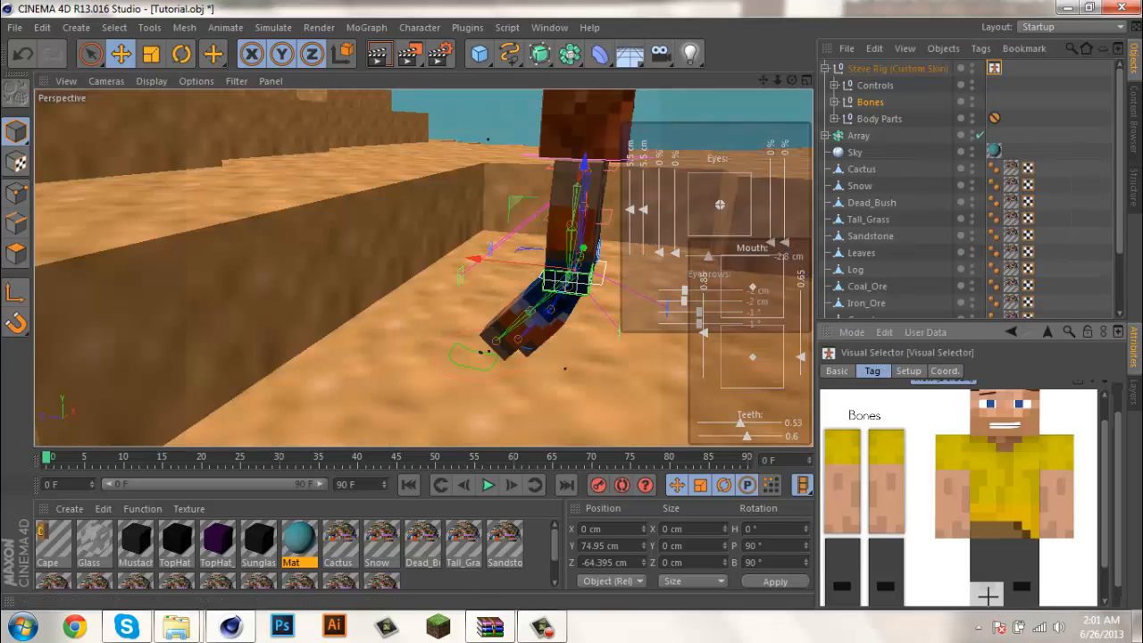
pyautogui.click(988, 594)
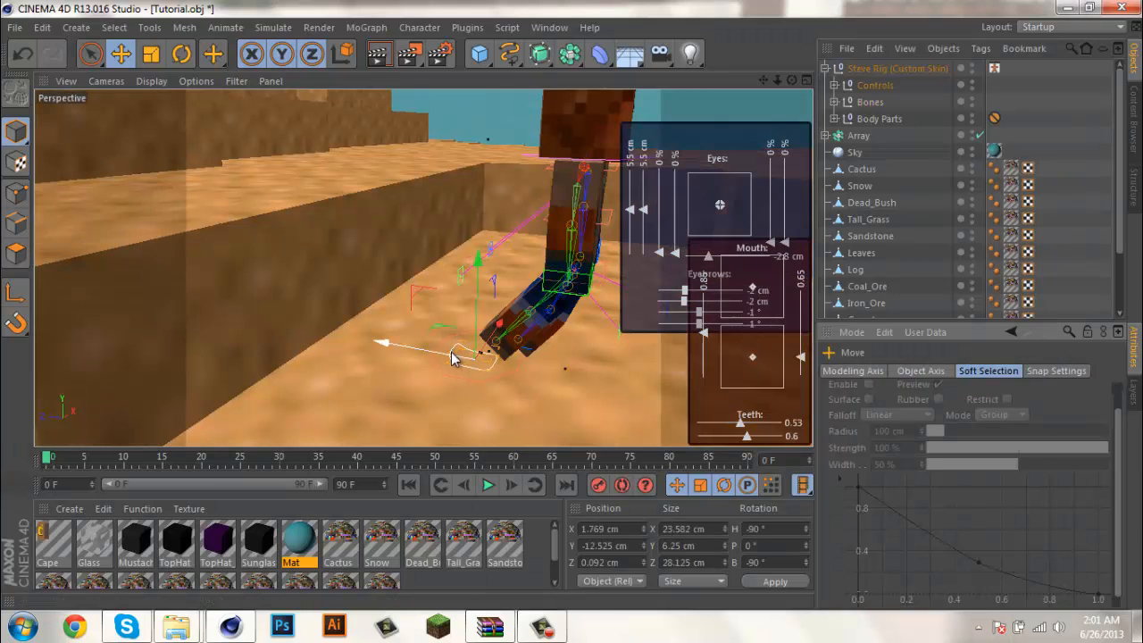
pyautogui.moveTo(479, 357); pyautogui.dragTo(985, 64)
pyautogui.click(794, 81)
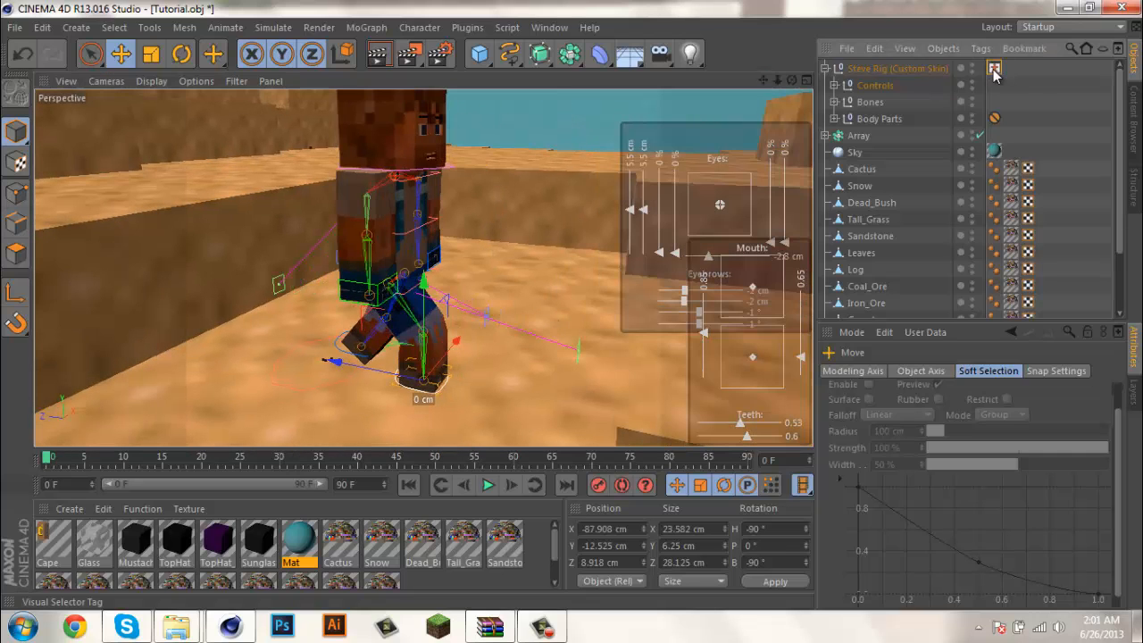
pyautogui.click(993, 67)
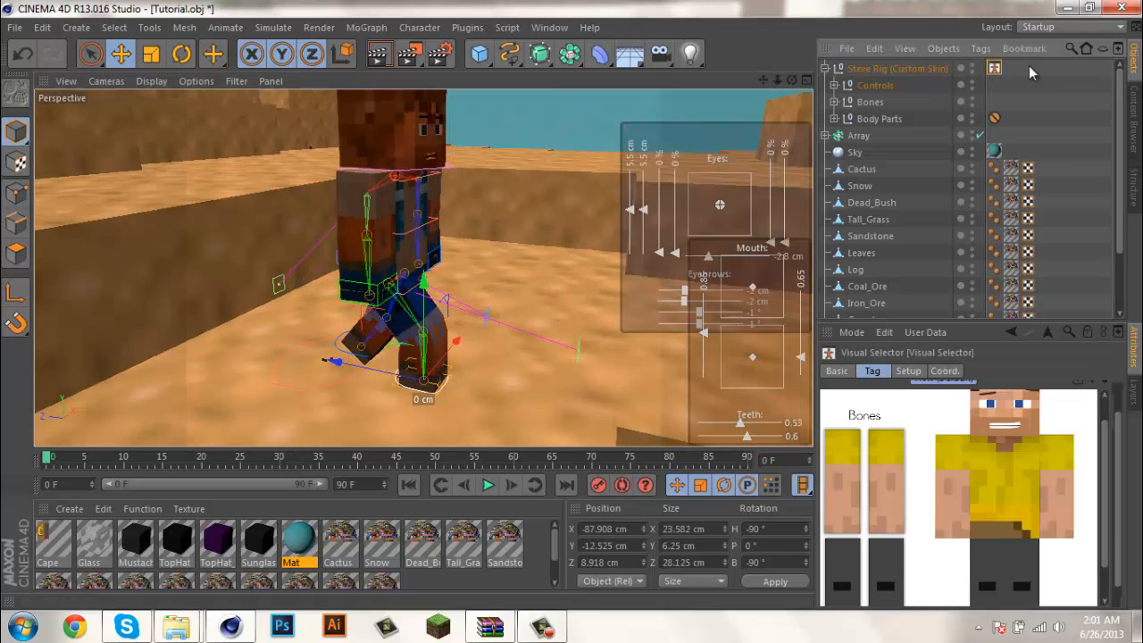
# Select the Steve rig's torso bone and bend the upper body forward to a heading of about 44.5°
pyautogui.click(1024, 498)
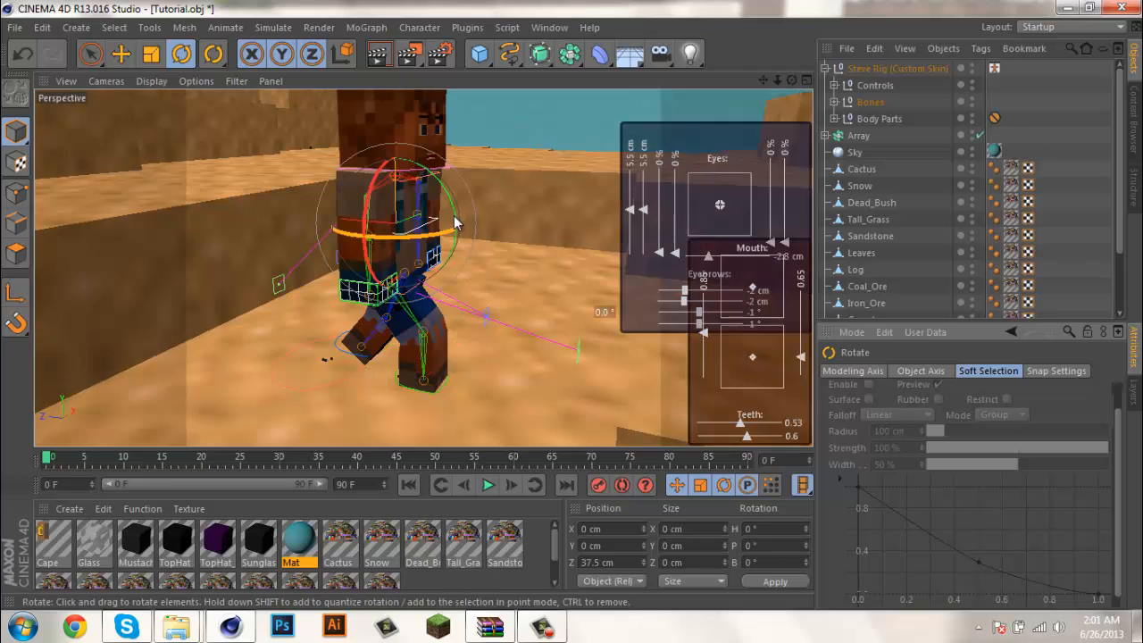
pyautogui.moveTo(457, 228); pyautogui.dragTo(473, 283)
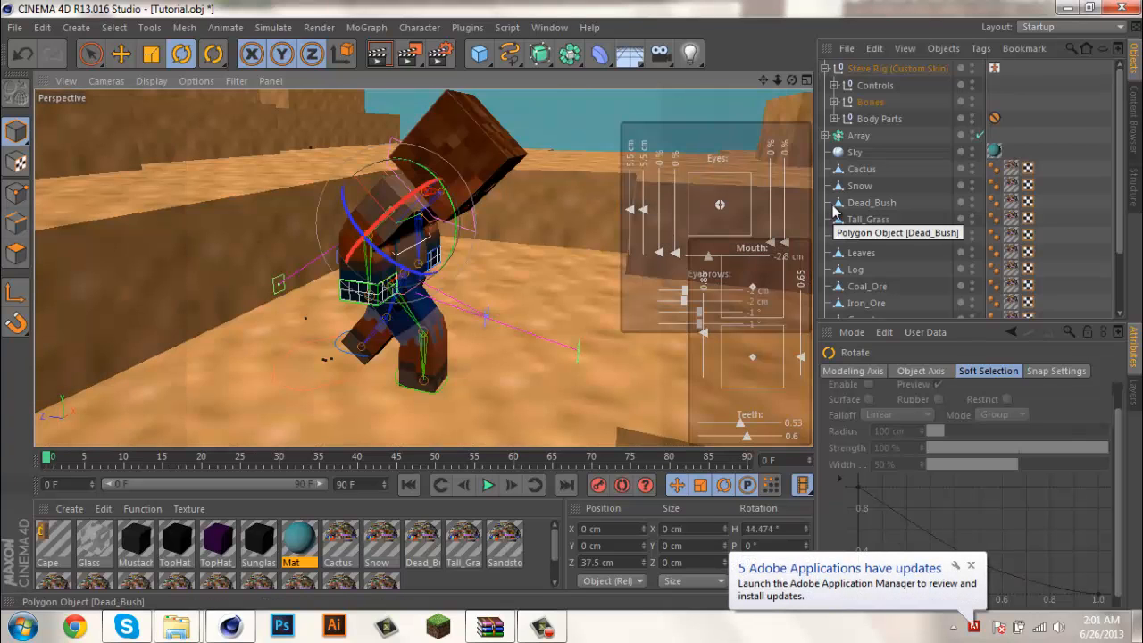
pyautogui.click(971, 566)
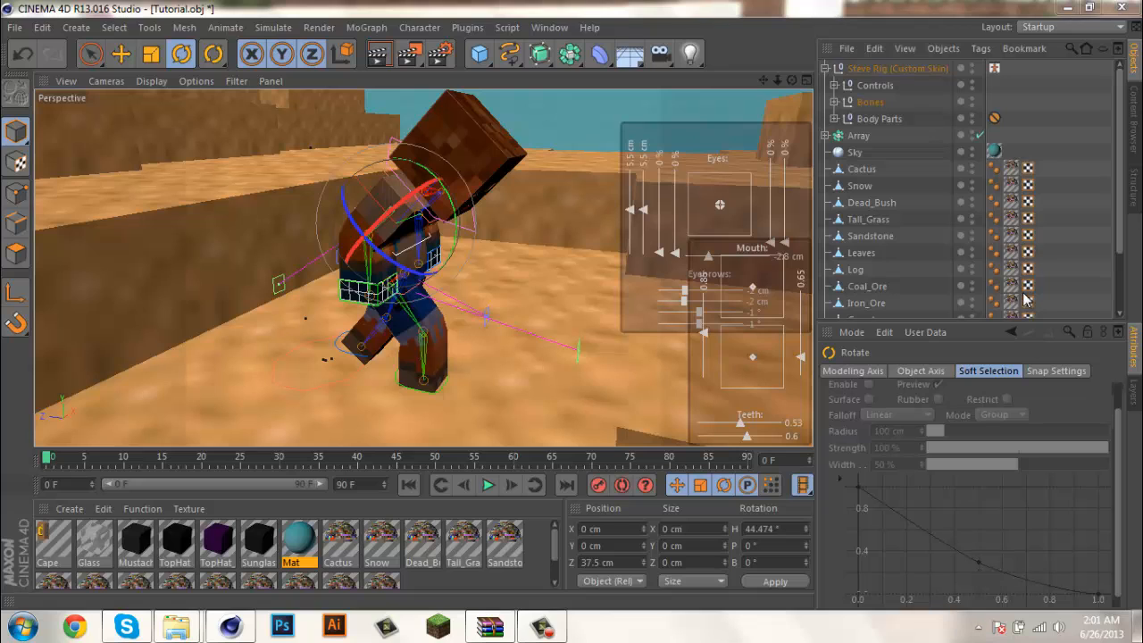
# Select the rig's head bone and tilt the head back up to a heading of about -37°
pyautogui.click(994, 69)
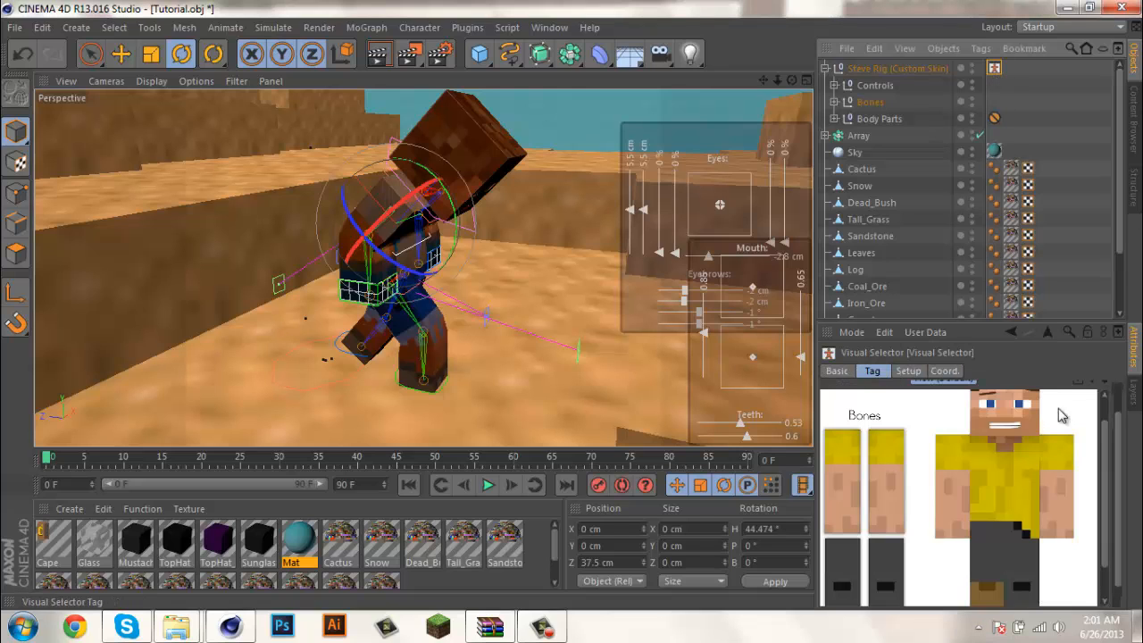
pyautogui.scroll(1, 1013, 406)
pyautogui.click(1013, 406)
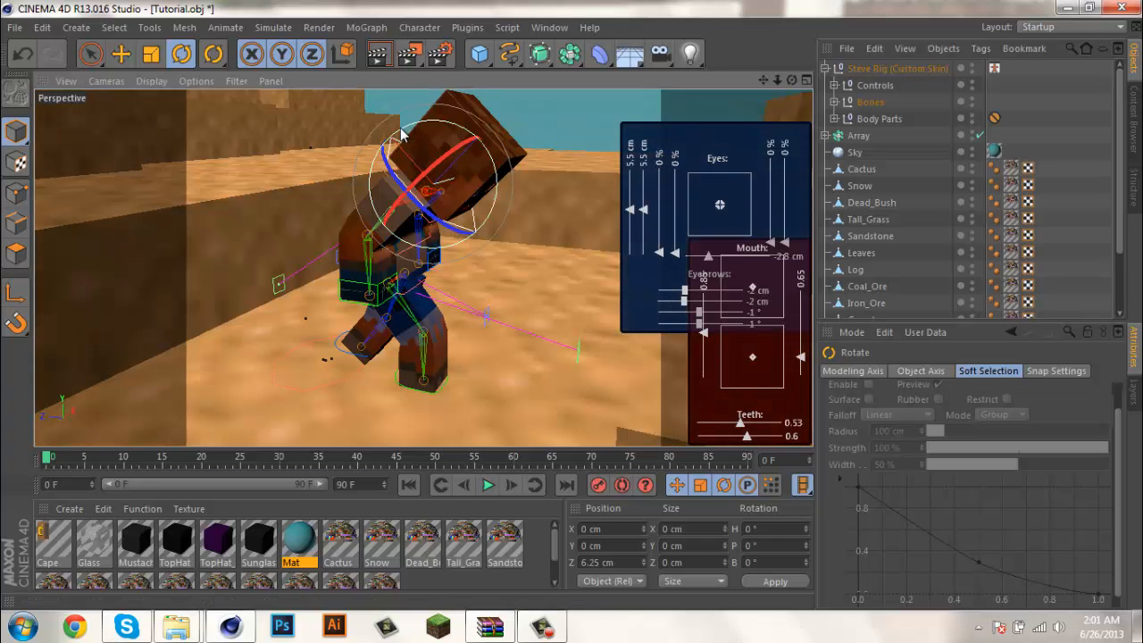
pyautogui.moveTo(401, 133); pyautogui.dragTo(382, 161)
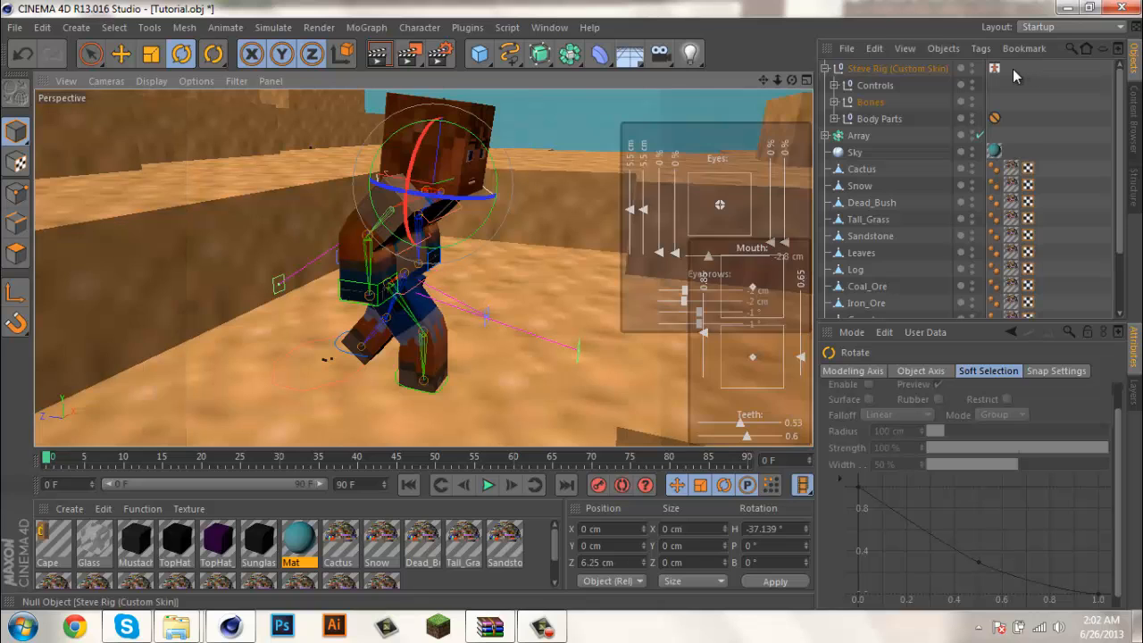
# Select the rig's right hand control and move it forward and up to about X -70.5 cm and Z 34 cm
pyautogui.click(995, 72)
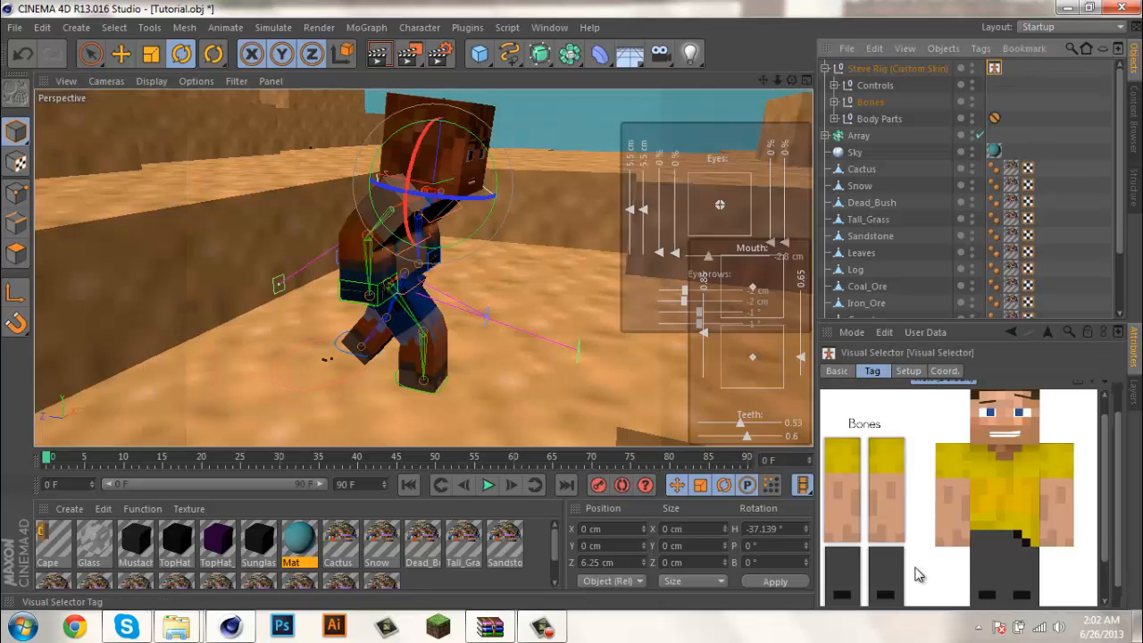
pyautogui.click(944, 542)
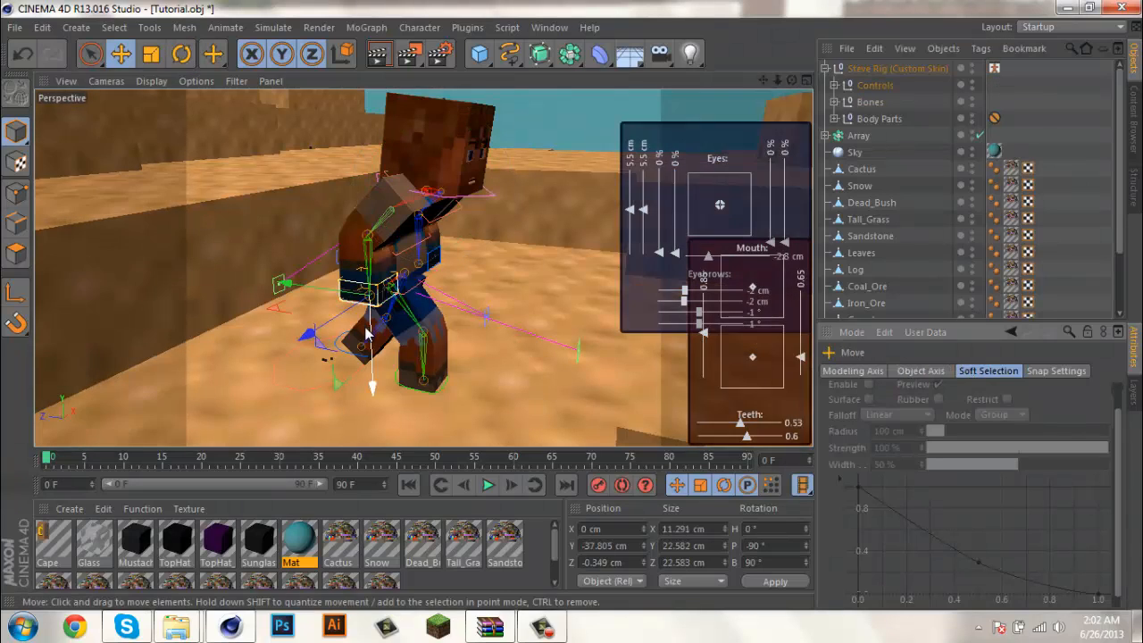
pyautogui.moveTo(372, 329); pyautogui.dragTo(429, 287)
pyautogui.moveTo(357, 241); pyautogui.dragTo(506, 318)
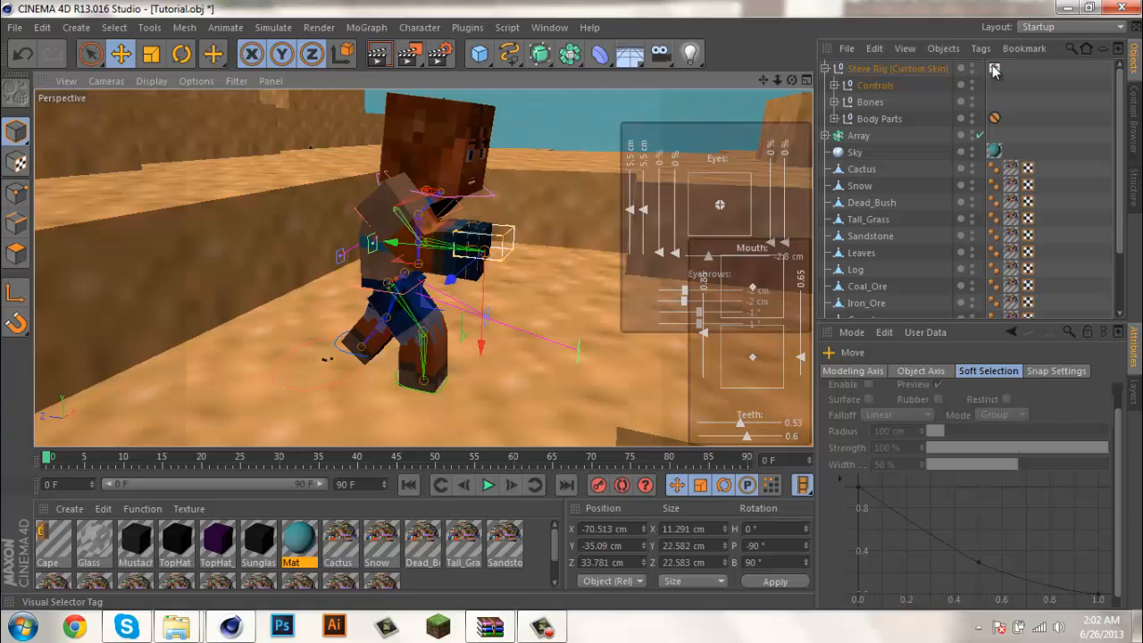
# Select the rig's right elbow control and move it to about Z 63.6 cm
pyautogui.click(994, 68)
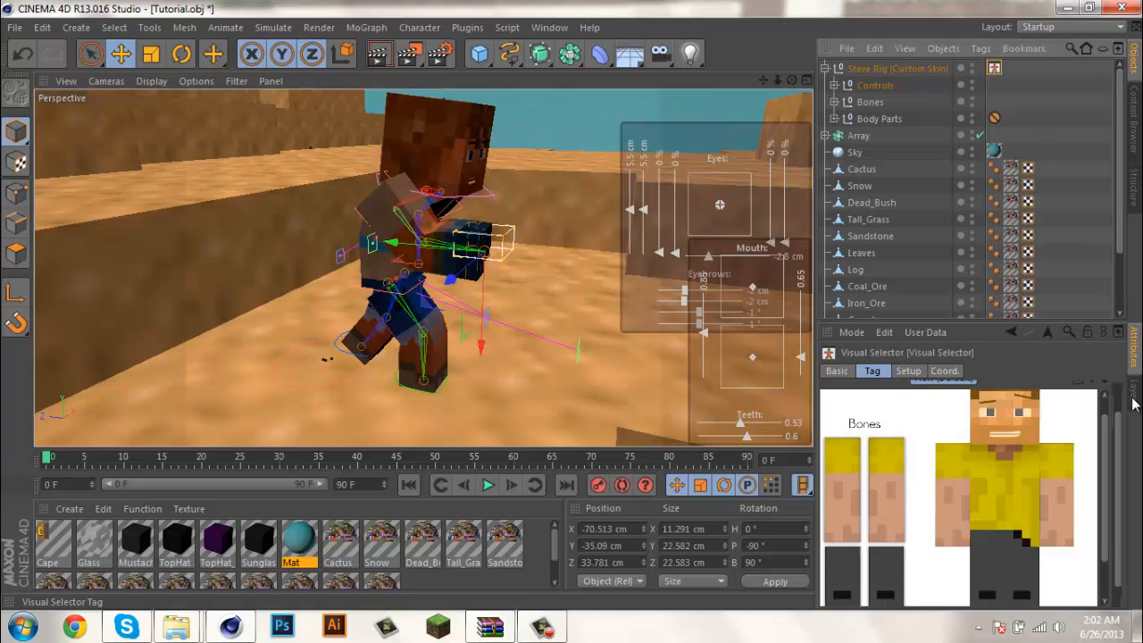
pyautogui.click(952, 464)
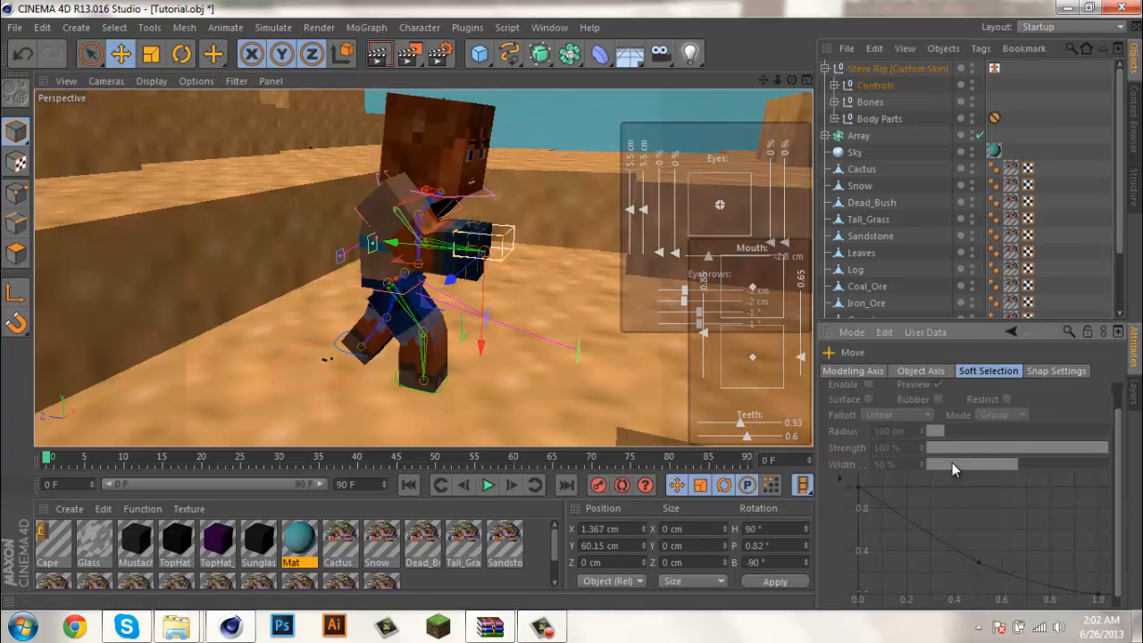
pyautogui.moveTo(406, 234); pyautogui.dragTo(331, 255)
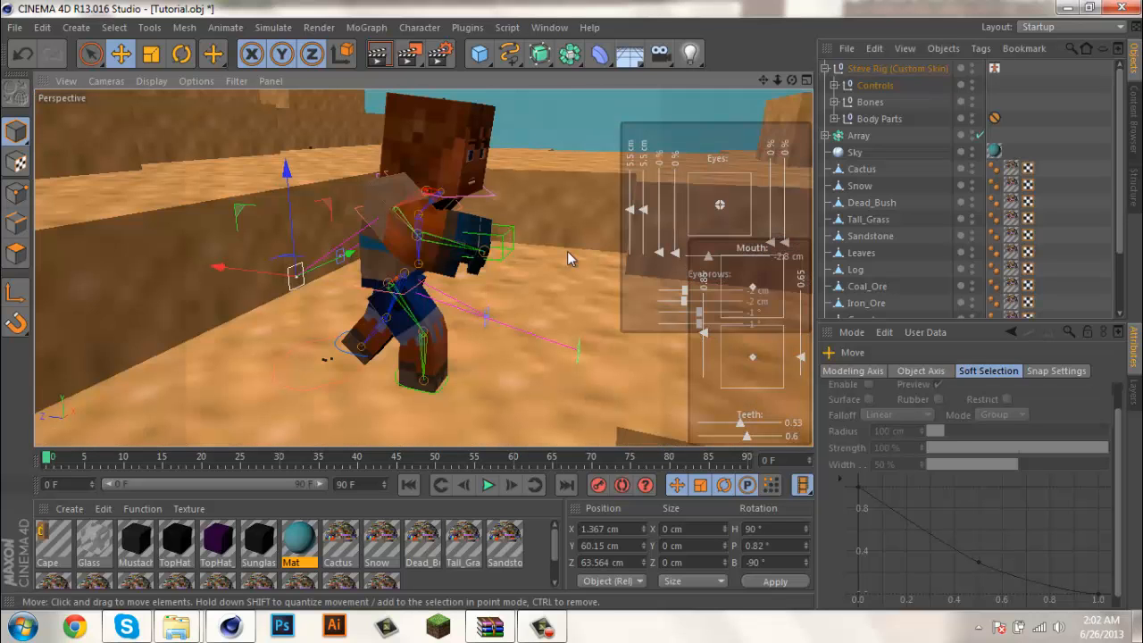
# Select the right hand control again and raise the hand in front of the face to about Z 81 cm
pyautogui.click(994, 70)
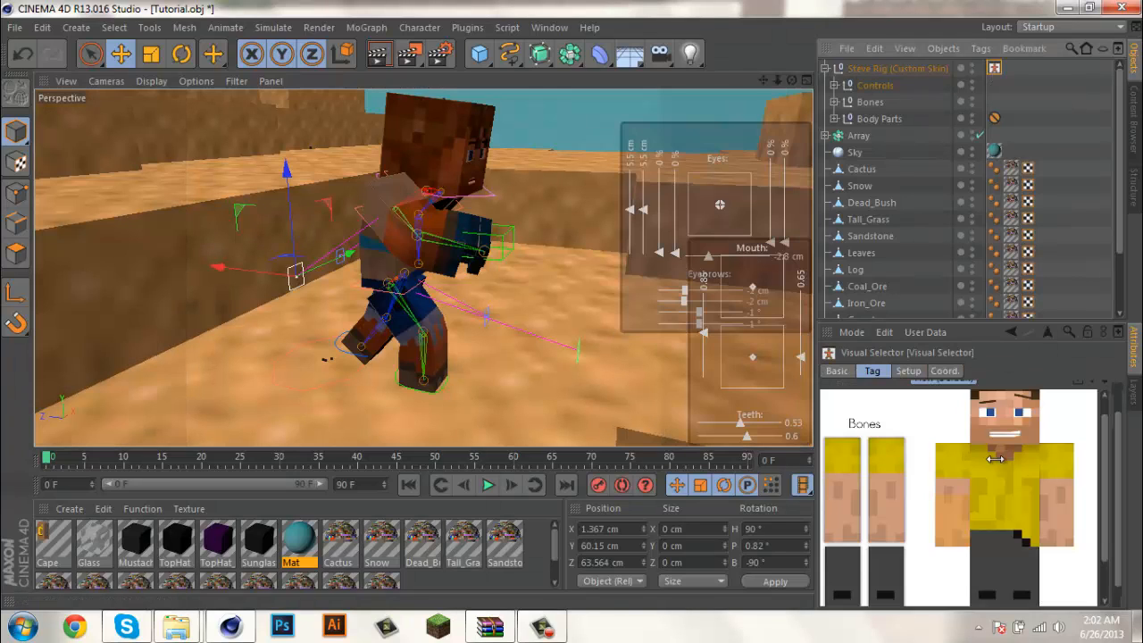
pyautogui.click(956, 525)
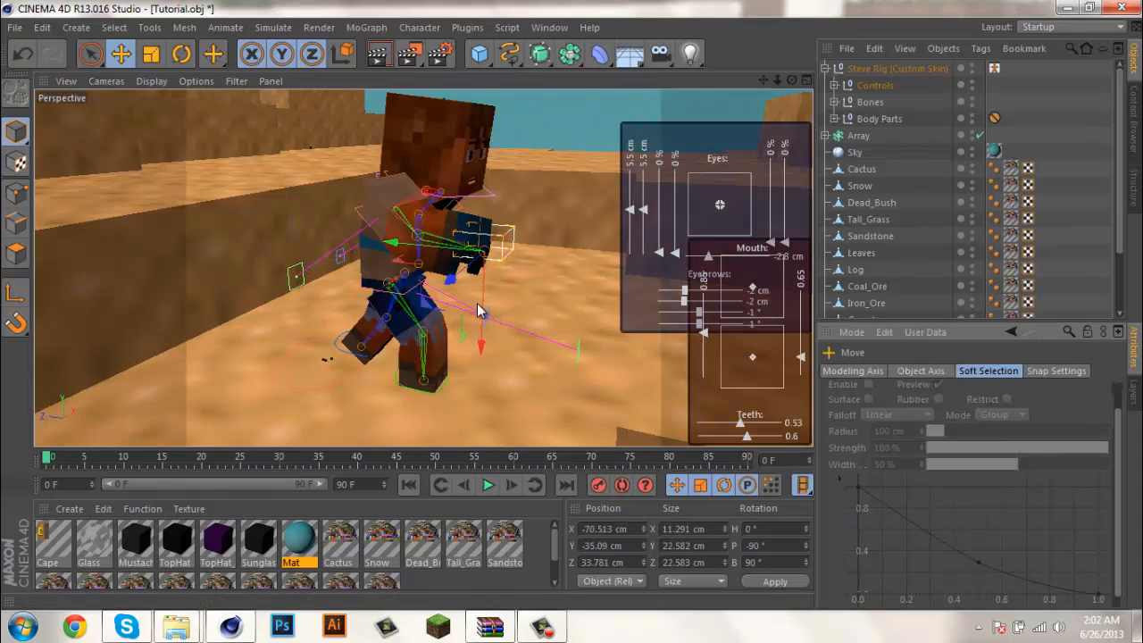
pyautogui.moveTo(478, 310); pyautogui.dragTo(452, 207)
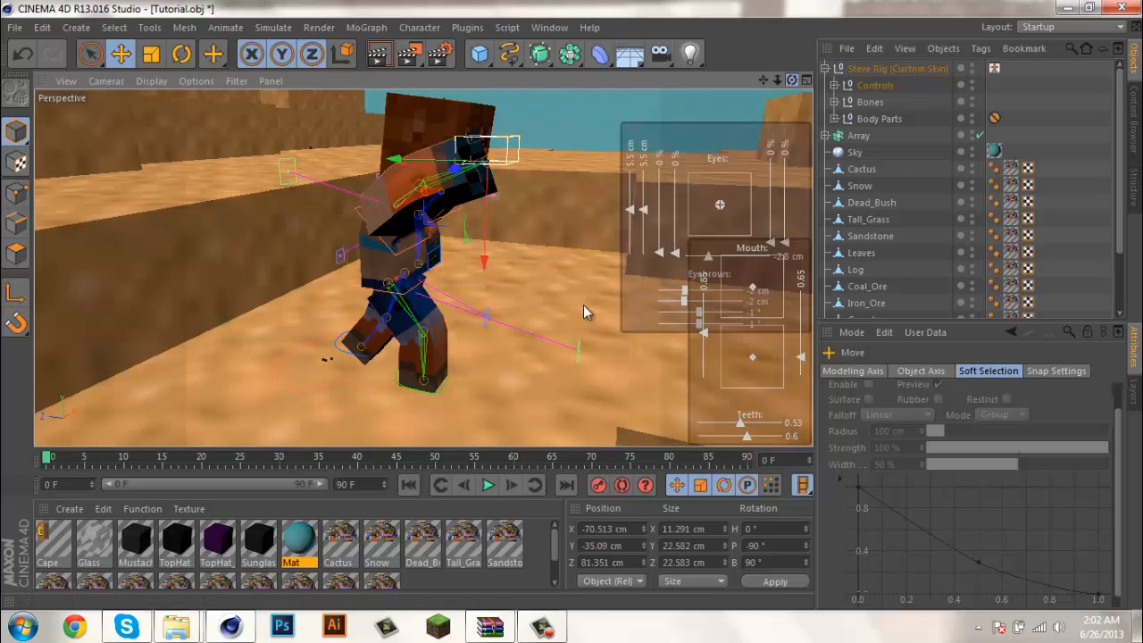
# Select the rig's left hand control and move it to about X 24 cm and Z 7 cm
pyautogui.keyDown('alt'); pyautogui.moveTo(585, 311); pyautogui.dragTo(637, 304); pyautogui.keyUp('alt')
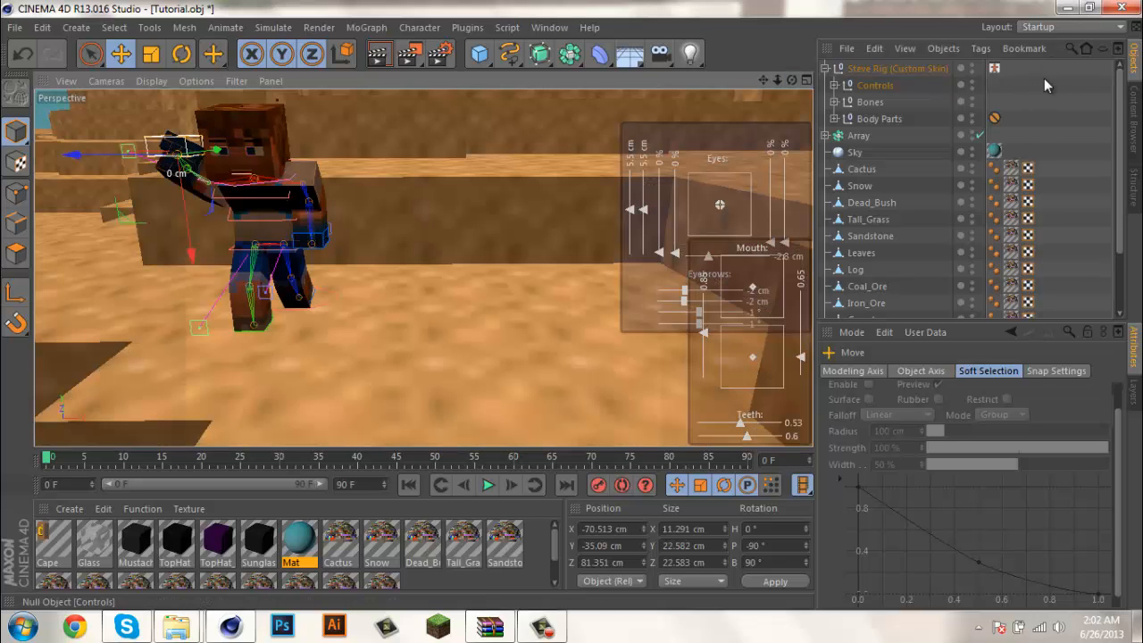
pyautogui.click(993, 69)
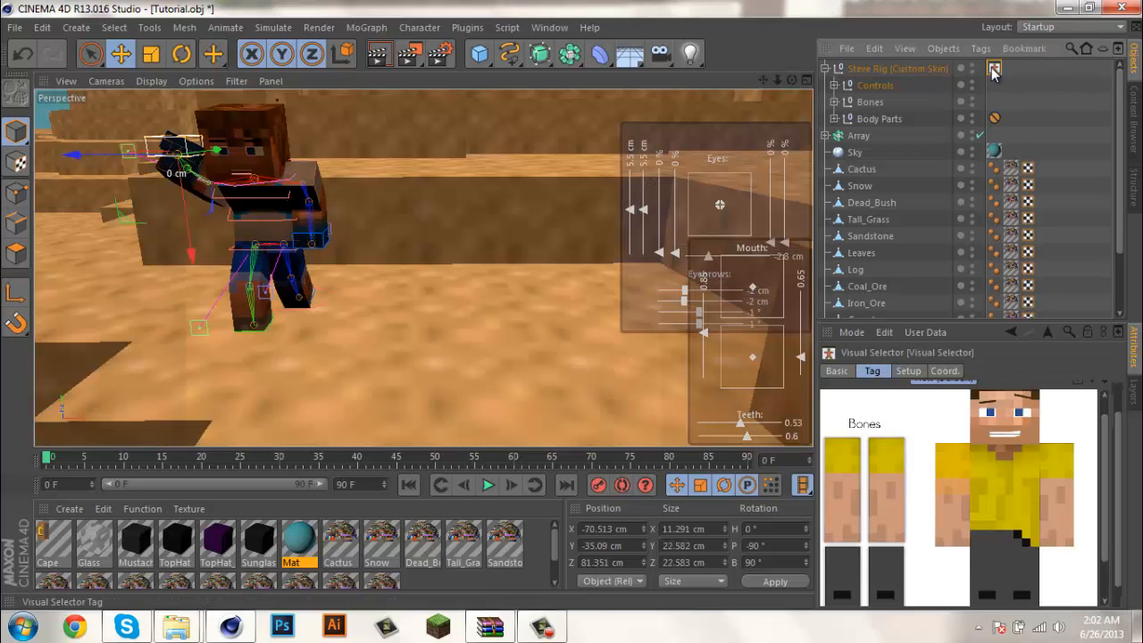
pyautogui.click(1054, 522)
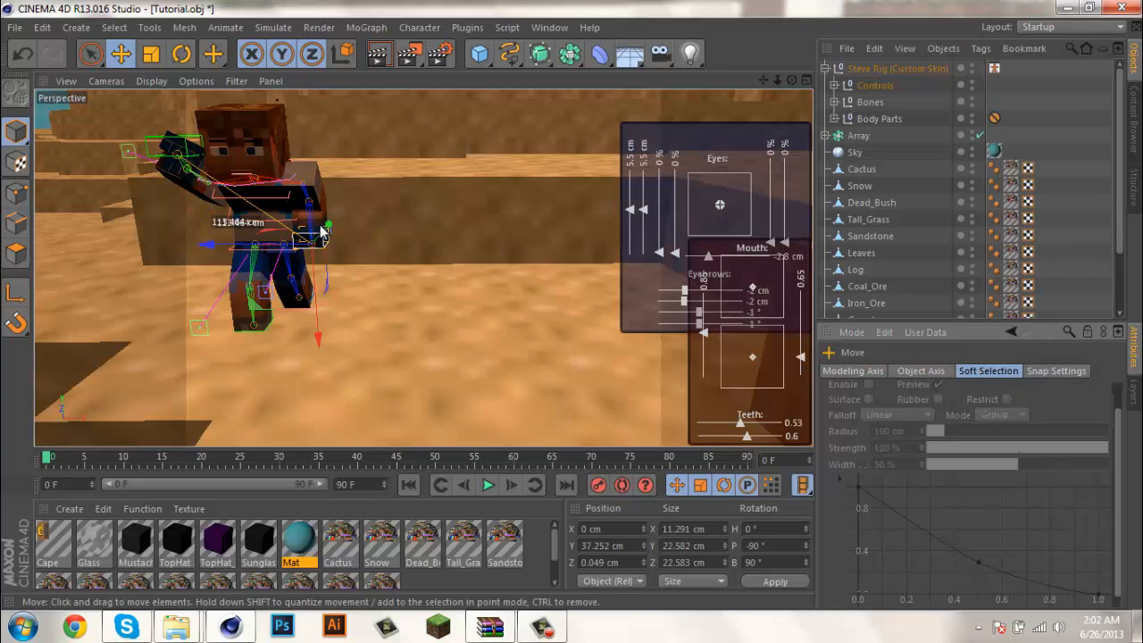
pyautogui.moveTo(322, 234)
pyautogui.mouseDown()
pyautogui.moveTo(332, 214)
pyautogui.moveTo(332, 275)
pyautogui.moveTo(322, 255)
pyautogui.moveTo(350, 203)
pyautogui.moveTo(335, 207)
pyautogui.moveTo(321, 289)
pyautogui.moveTo(331, 217)
pyautogui.mouseUp()
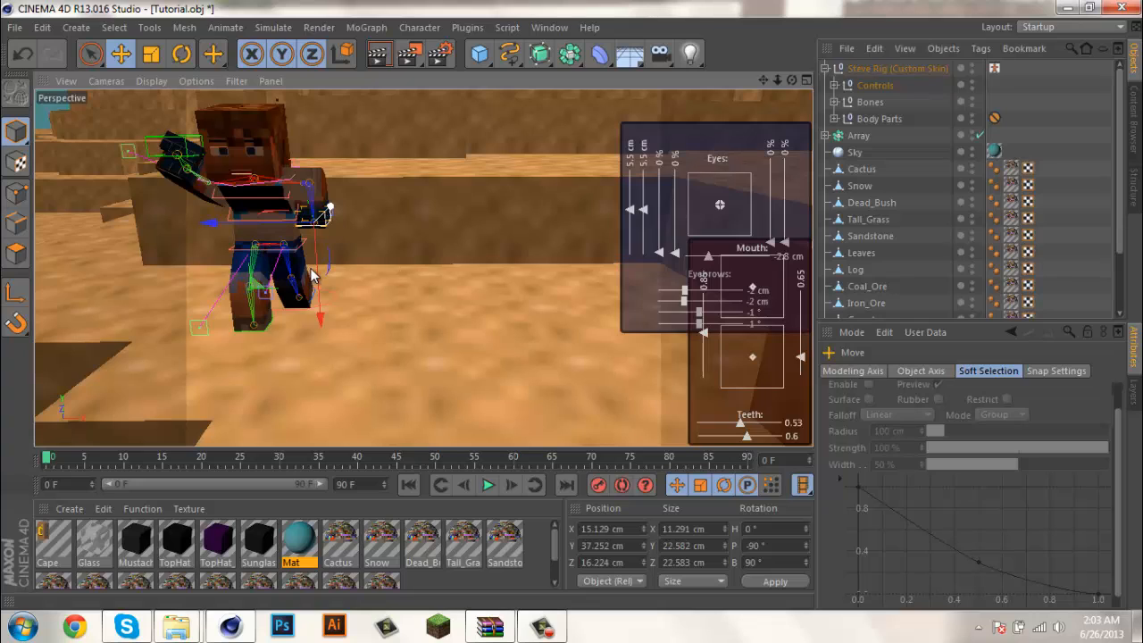
pyautogui.moveTo(317, 275); pyautogui.dragTo(329, 223)
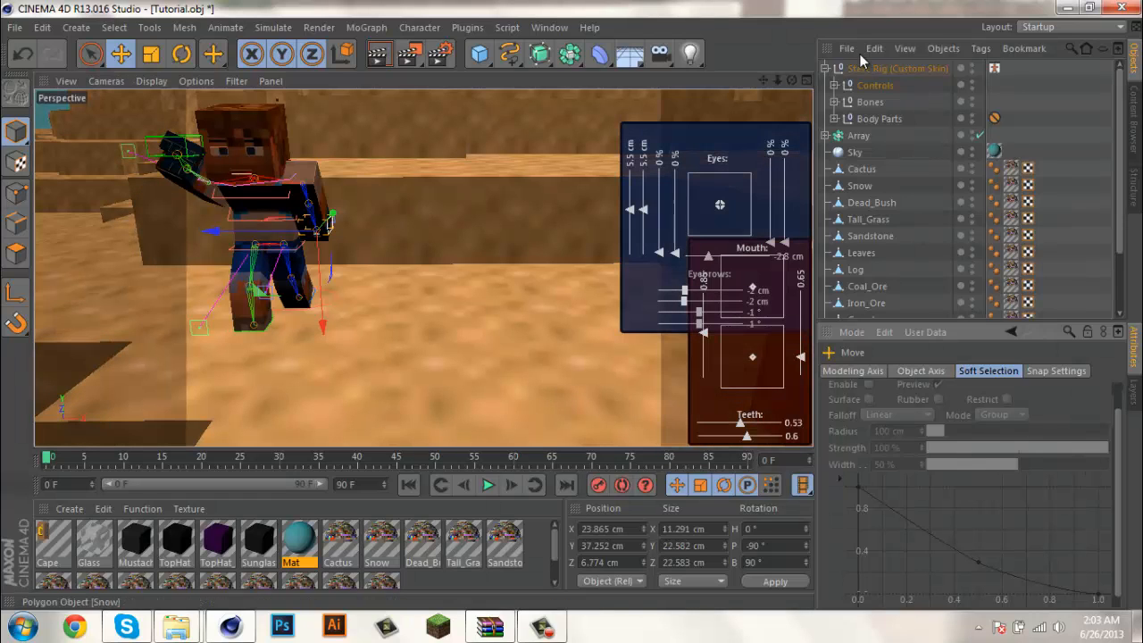
# Add a camera from a three-quarter view of the posed Steve and look through it
pyautogui.moveTo(792, 81); pyautogui.dragTo(582, 304)
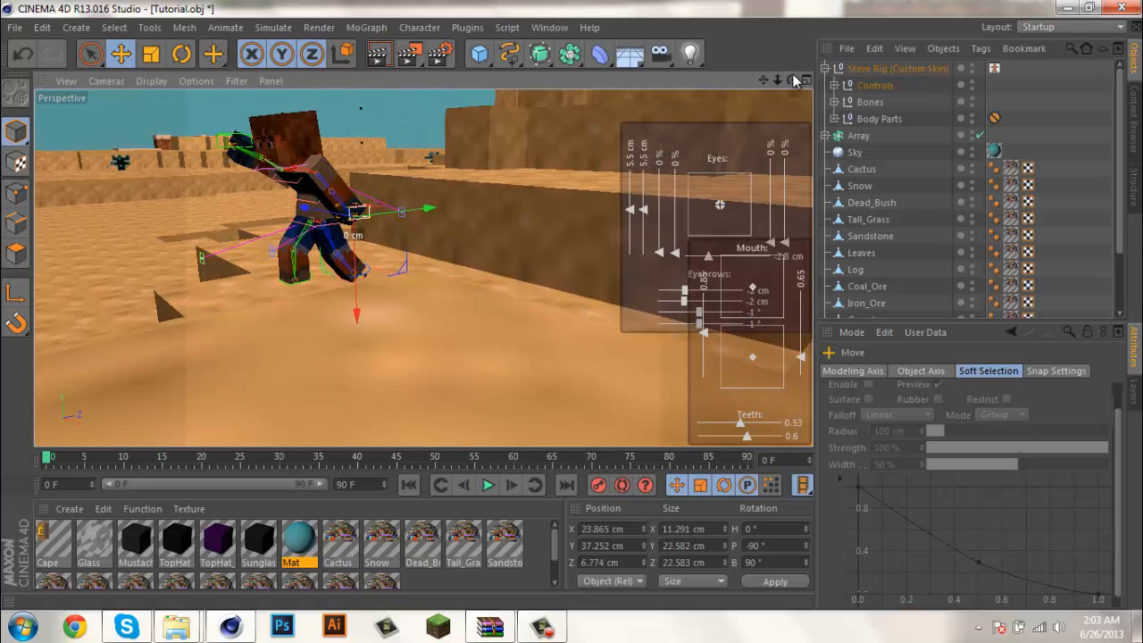
pyautogui.moveTo(765, 82); pyautogui.dragTo(583, 313)
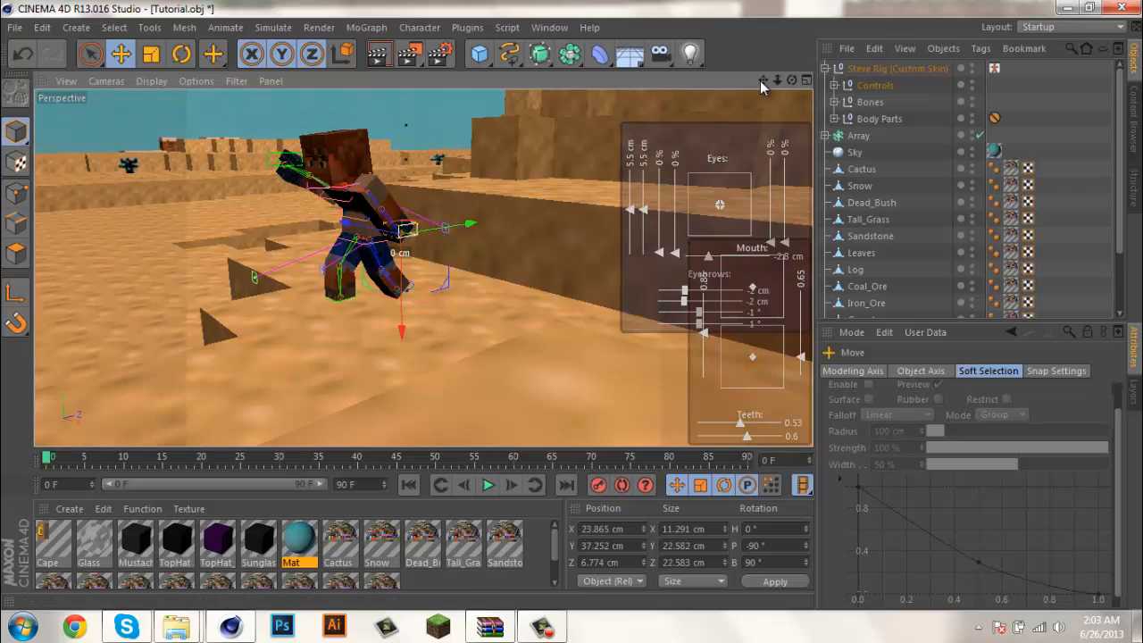
pyautogui.moveTo(764, 80); pyautogui.dragTo(577, 311)
pyautogui.moveTo(674, 61); pyautogui.dragTo(714, 79)
pyautogui.click(979, 68)
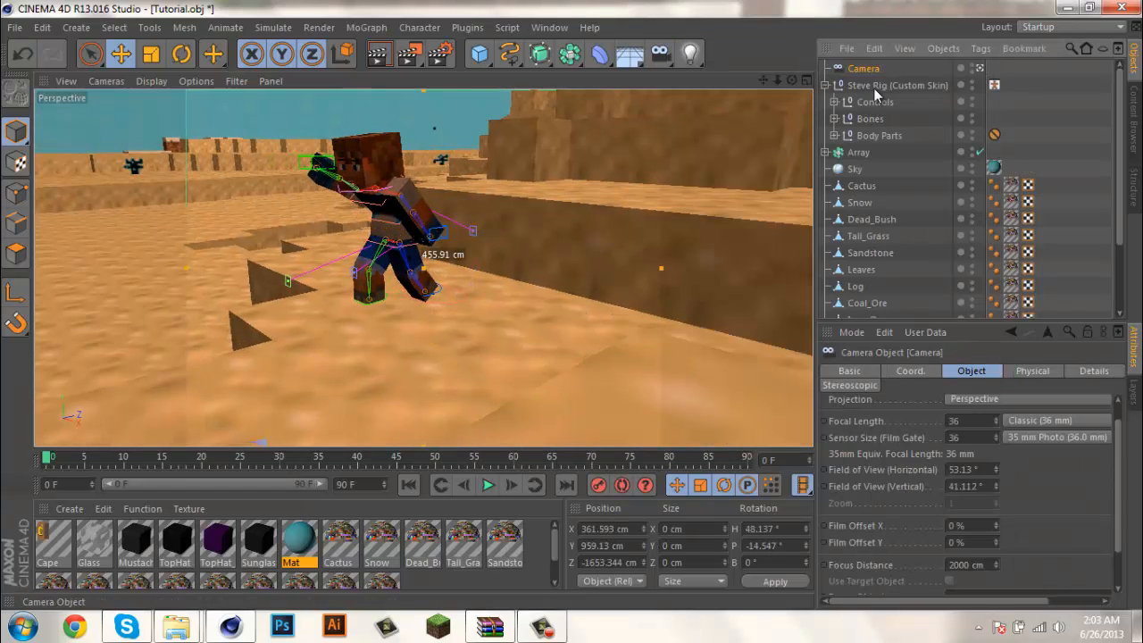
# Frame Steve in a close low-angle shot, with the camera at about X 186, Y 853, Z -1528 cm and pitch 9°
pyautogui.moveTo(576, 304); pyautogui.dragTo(573, 304)
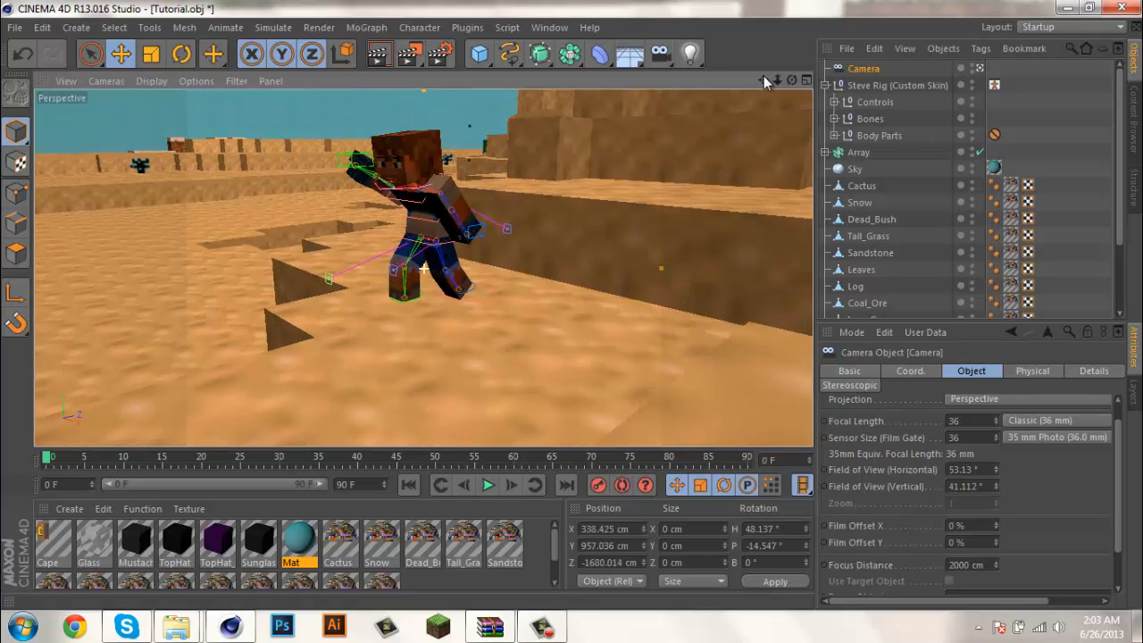
pyautogui.moveTo(777, 79); pyautogui.dragTo(572, 307)
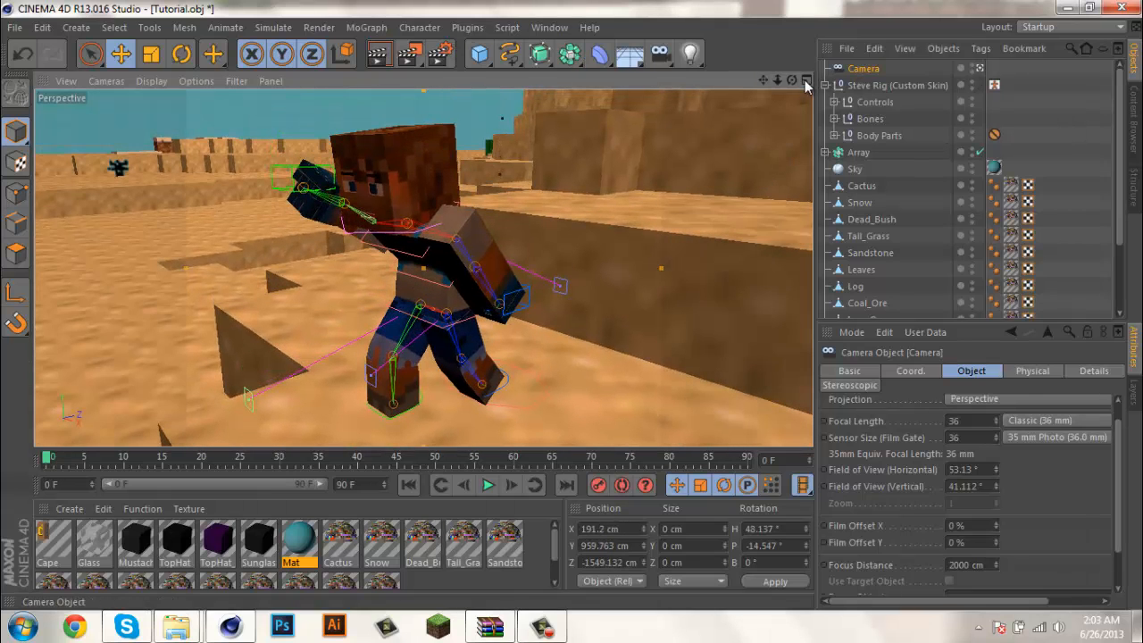
pyautogui.moveTo(791, 79); pyautogui.dragTo(572, 306)
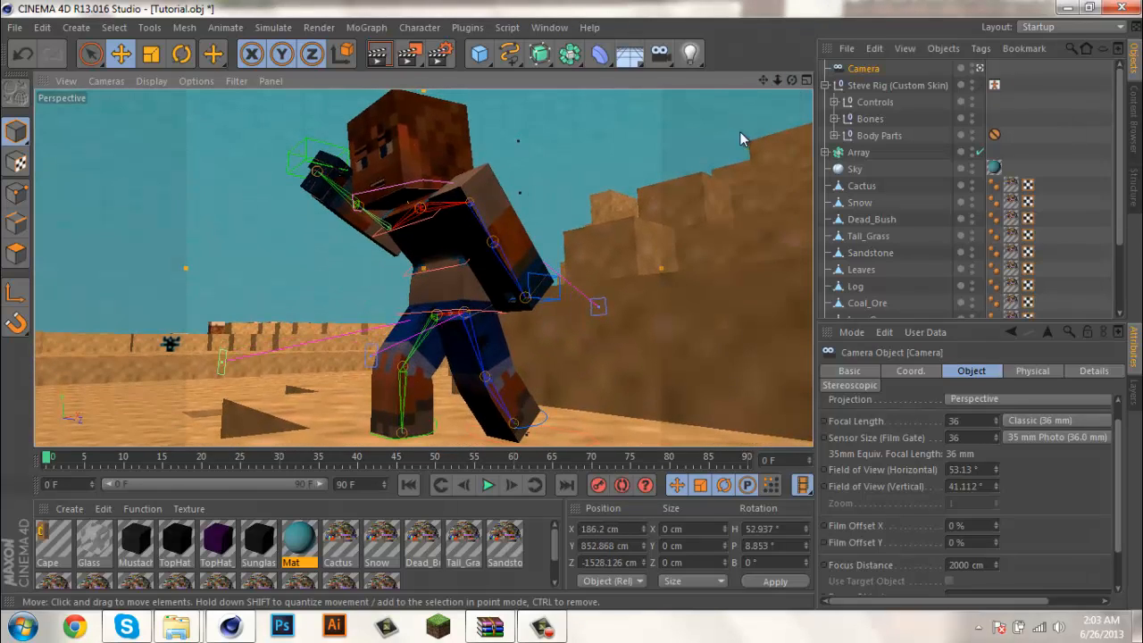
# Change the Steve rig's Pupil color to green, with RGB values 54, 189, 57
pyautogui.click(874, 84)
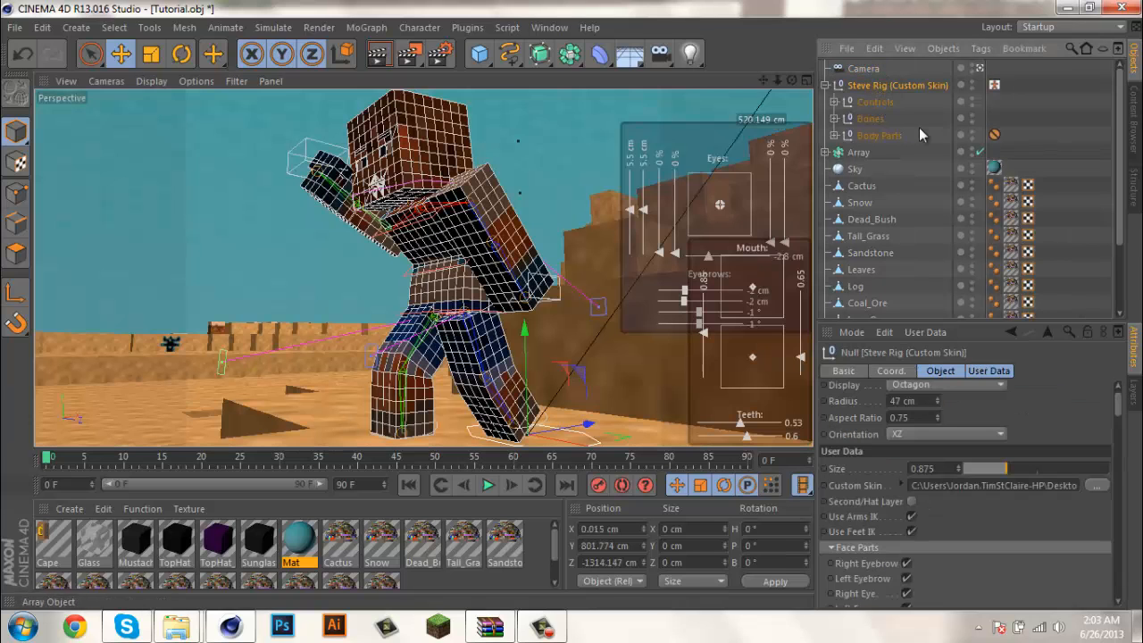
pyautogui.scroll(-5, 1123, 416)
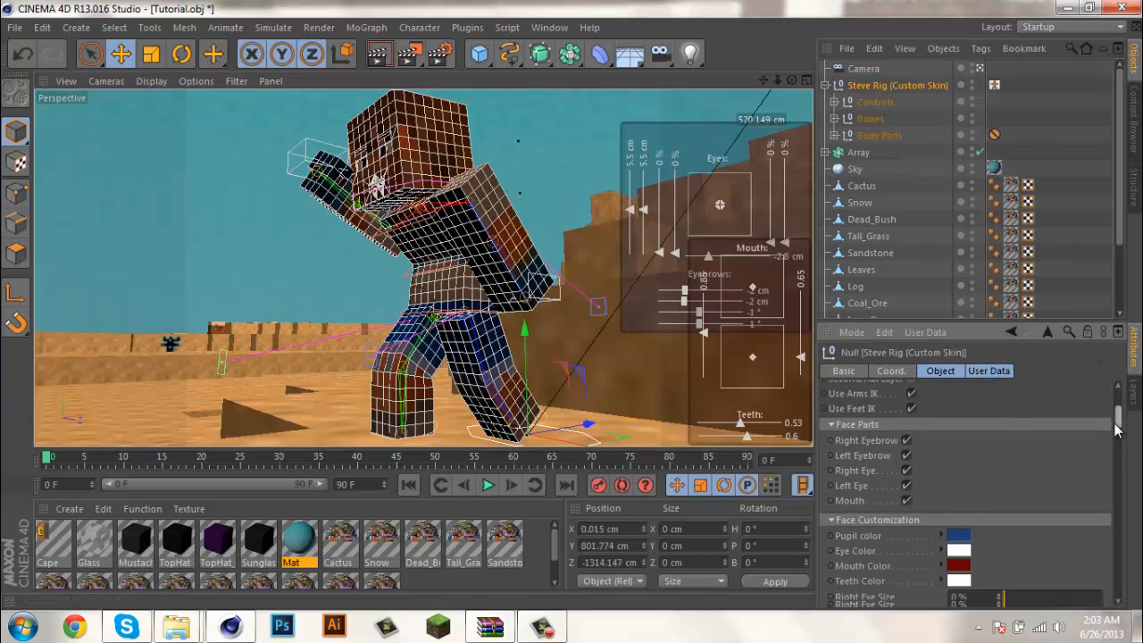
pyautogui.click(955, 518)
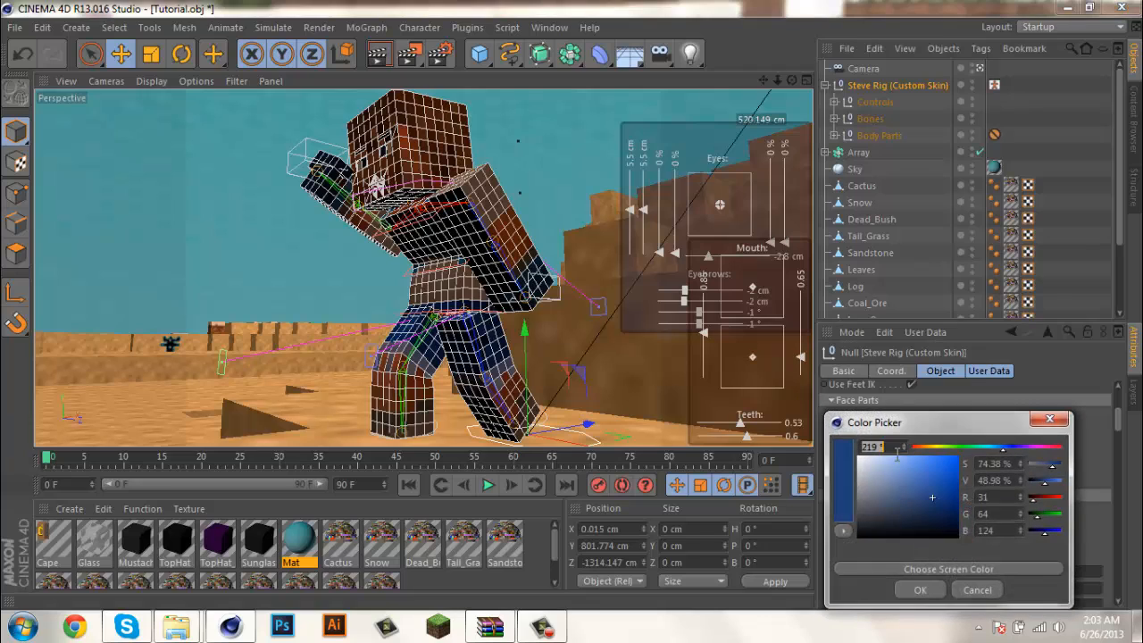
pyautogui.click(961, 447)
pyautogui.click(934, 477)
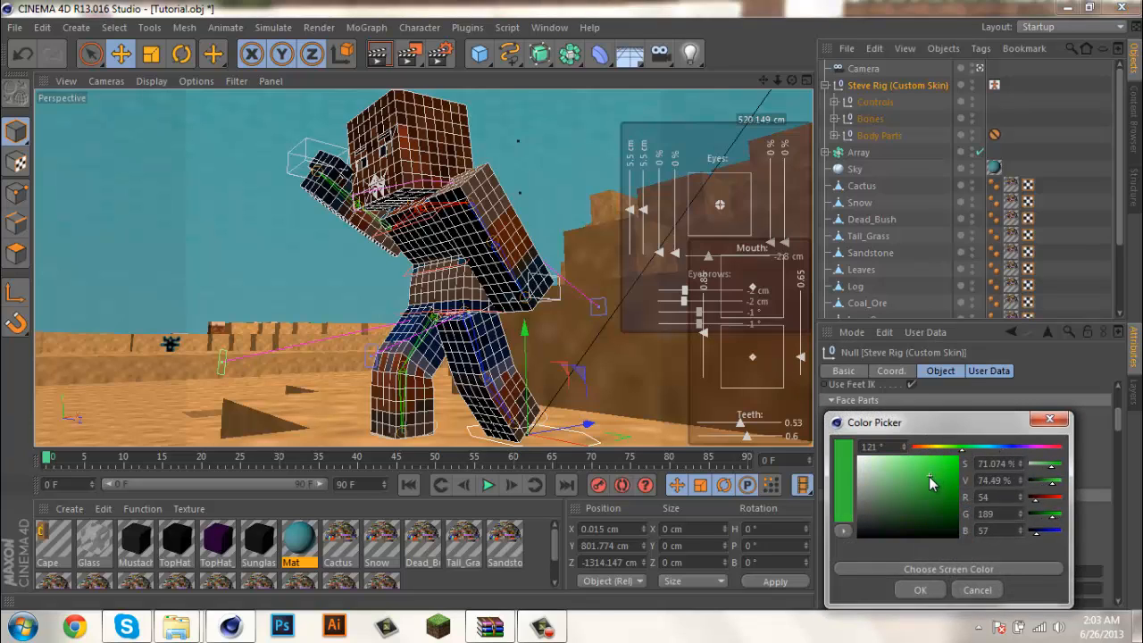
pyautogui.click(920, 589)
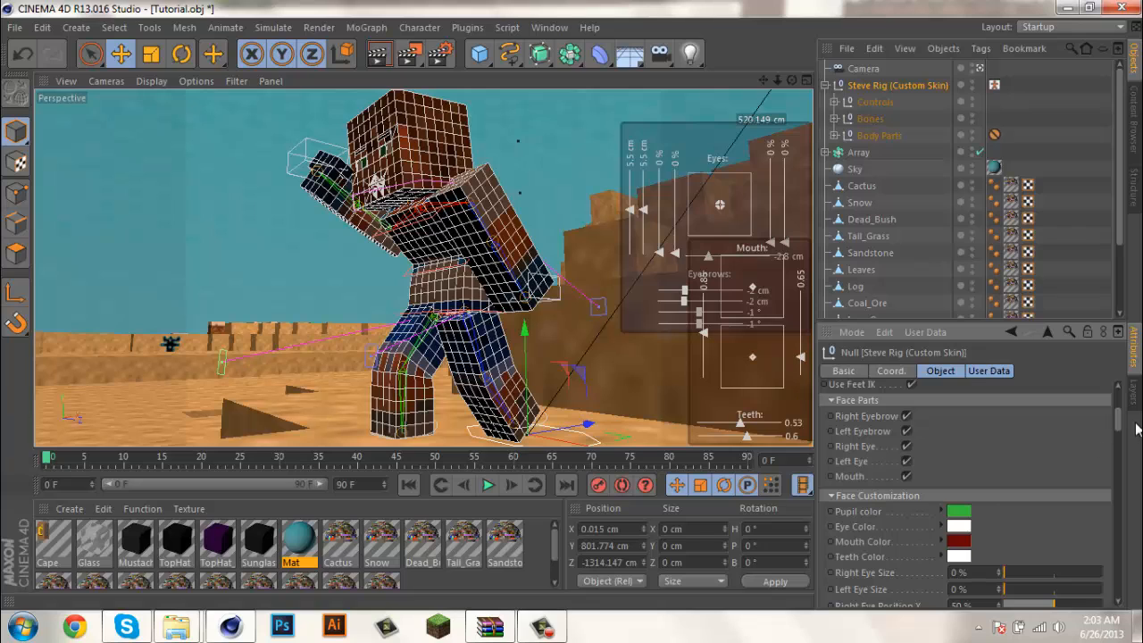
# Choose a new Eye Color for the Steve rig in the Face Customization settings
pyautogui.click(958, 526)
pyautogui.click(911, 512)
pyautogui.moveTo(909, 506); pyautogui.dragTo(907, 491)
pyautogui.click(909, 590)
# Increase the rig's Eyebrow Size Y, and set both the Right and Left Eyebrow Rotation to 13°
pyautogui.moveTo(1121, 427); pyautogui.dragTo(1121, 442)
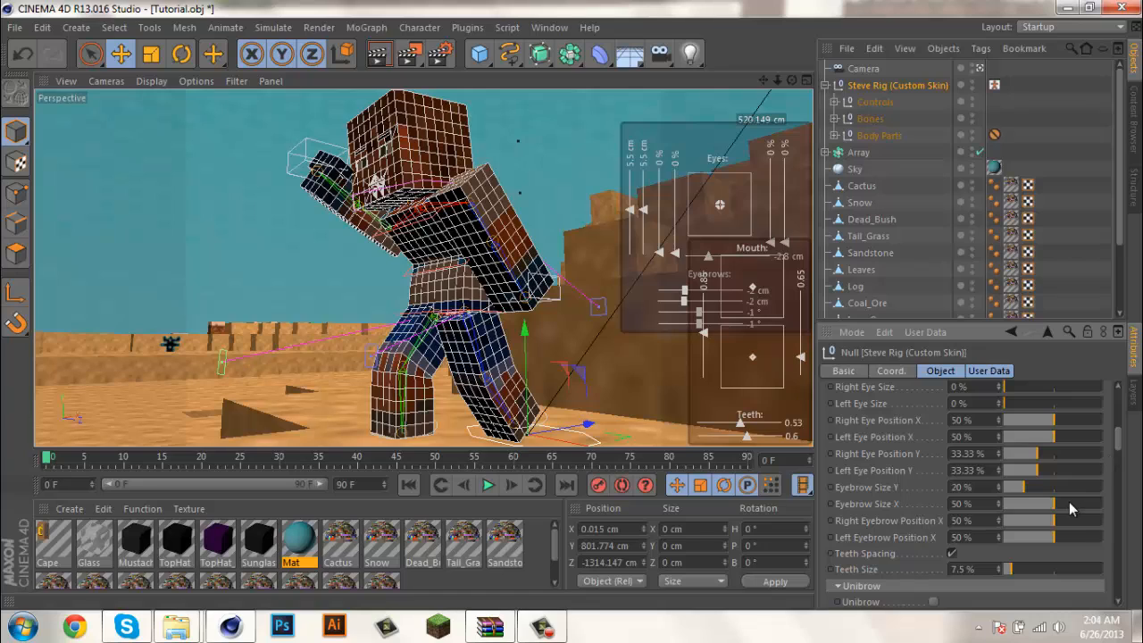
pyautogui.moveTo(1040, 492); pyautogui.dragTo(1044, 491)
pyautogui.moveTo(1123, 445); pyautogui.dragTo(1120, 486)
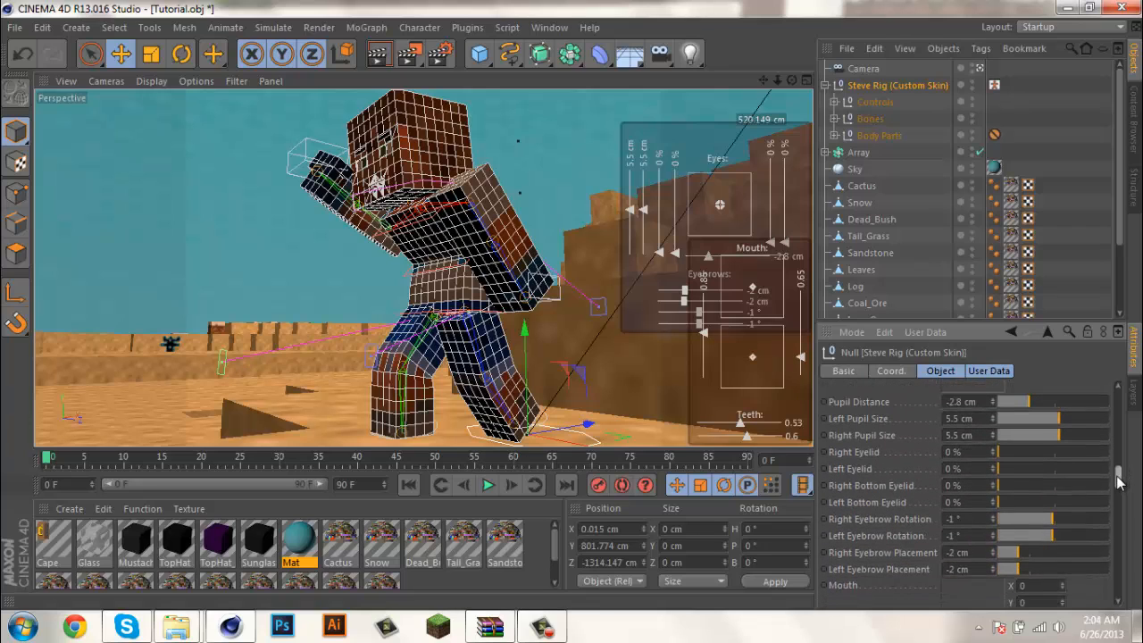
pyautogui.moveTo(1050, 525); pyautogui.dragTo(1080, 522)
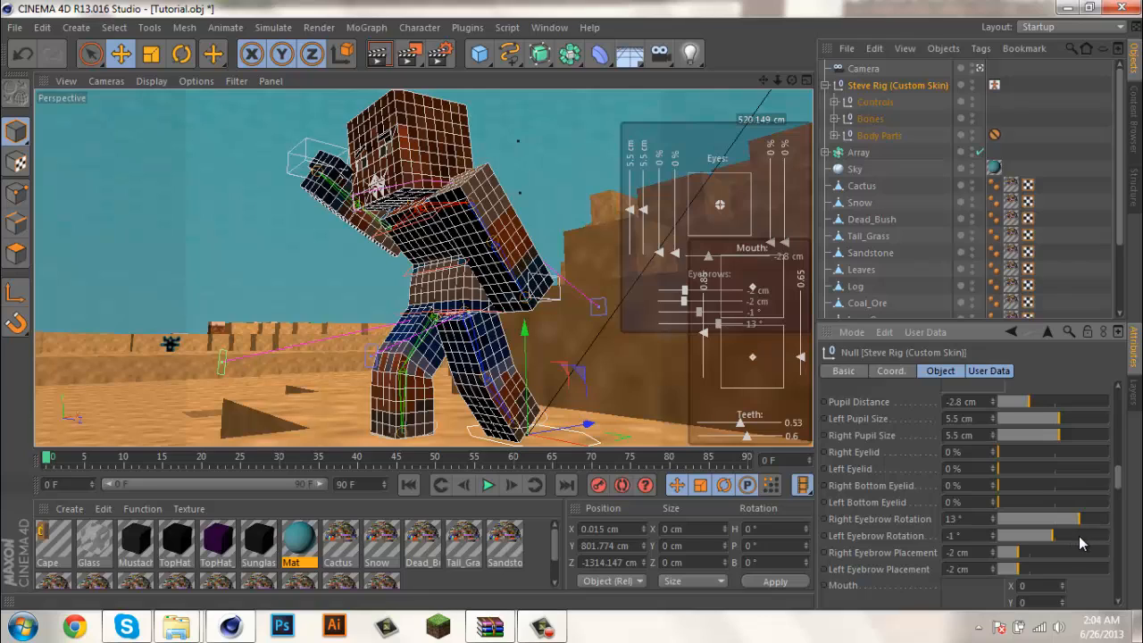
pyautogui.click(1078, 536)
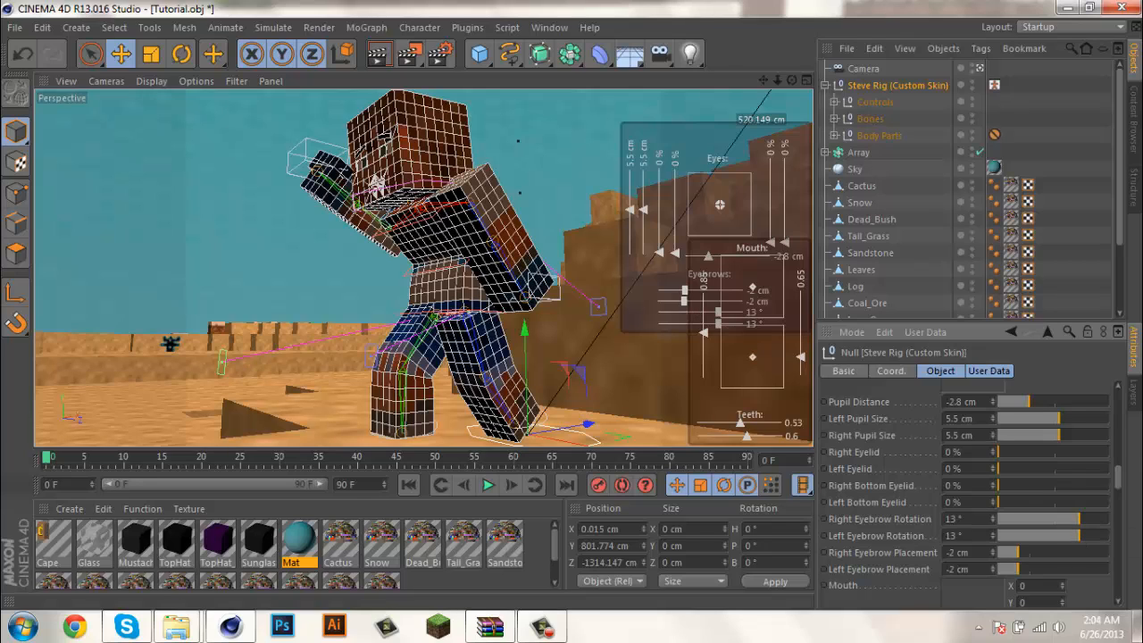
# Shift the rig's mouth position, set Mouth Open to 0.85, and increase the other mouth size value
pyautogui.moveTo(1121, 482); pyautogui.dragTo(1121, 464)
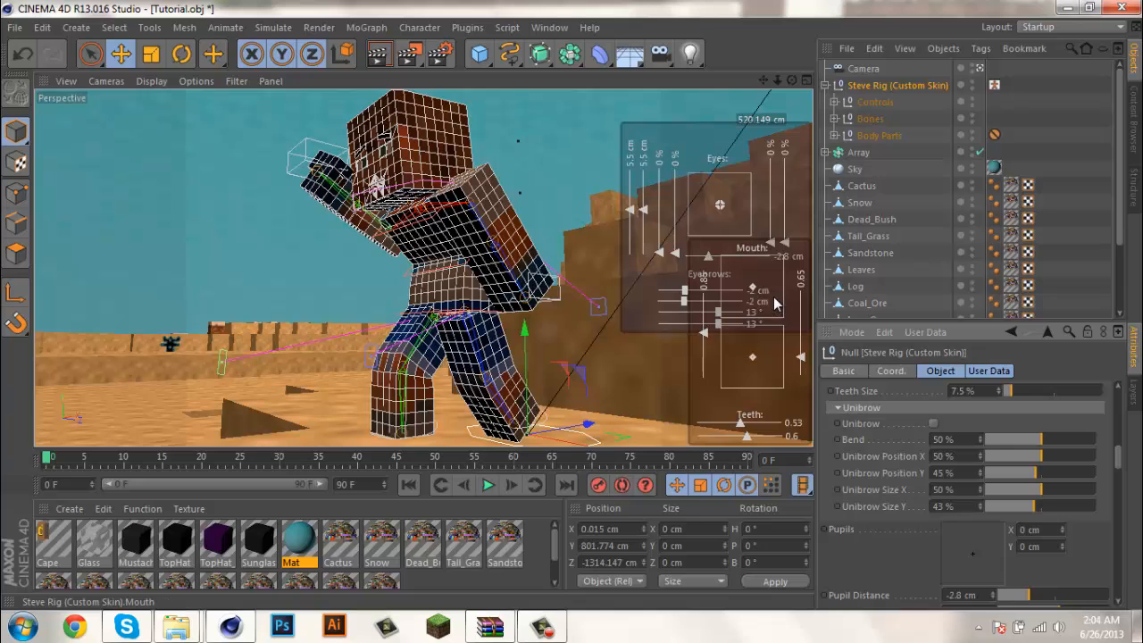
pyautogui.moveTo(752, 290); pyautogui.dragTo(754, 308)
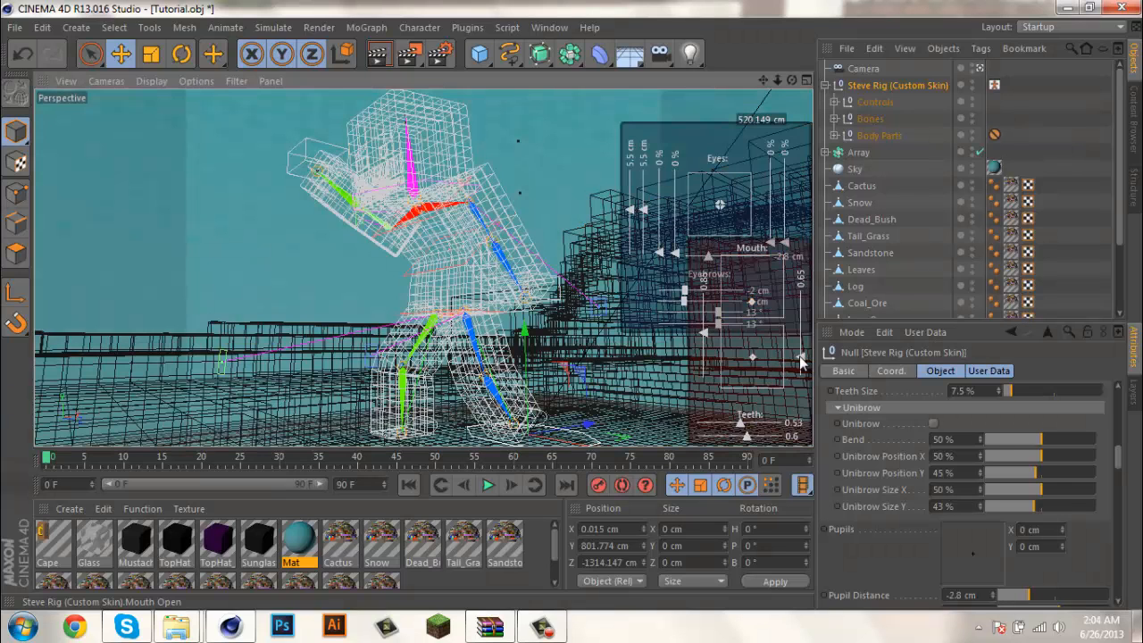
pyautogui.moveTo(801, 361); pyautogui.dragTo(800, 354)
pyautogui.moveTo(707, 330); pyautogui.dragTo(707, 322)
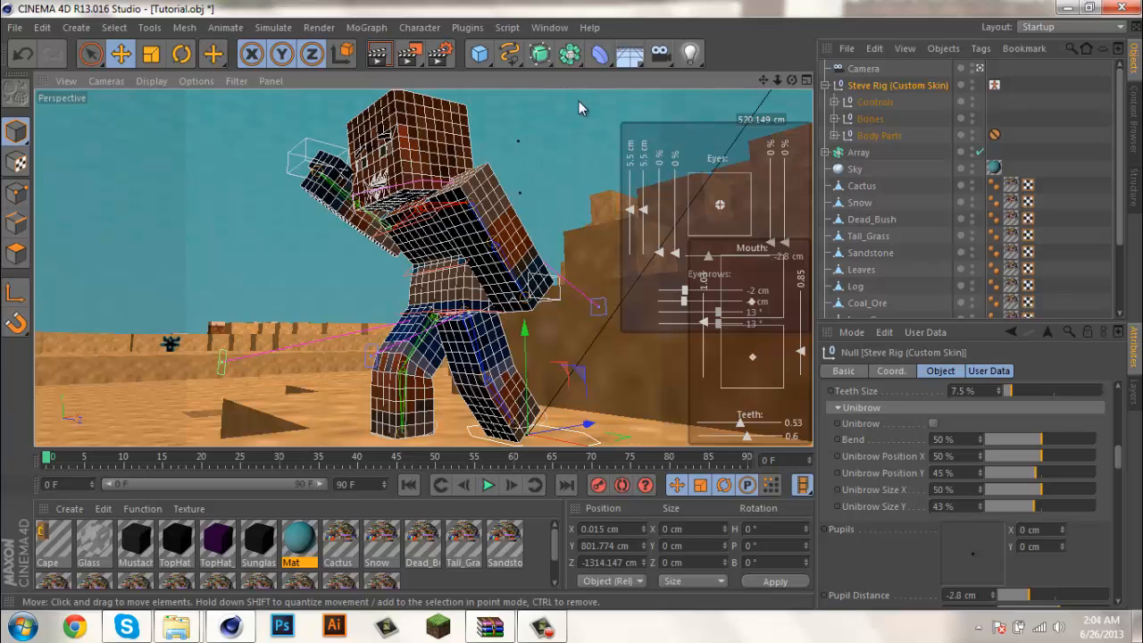
pyautogui.click(575, 186)
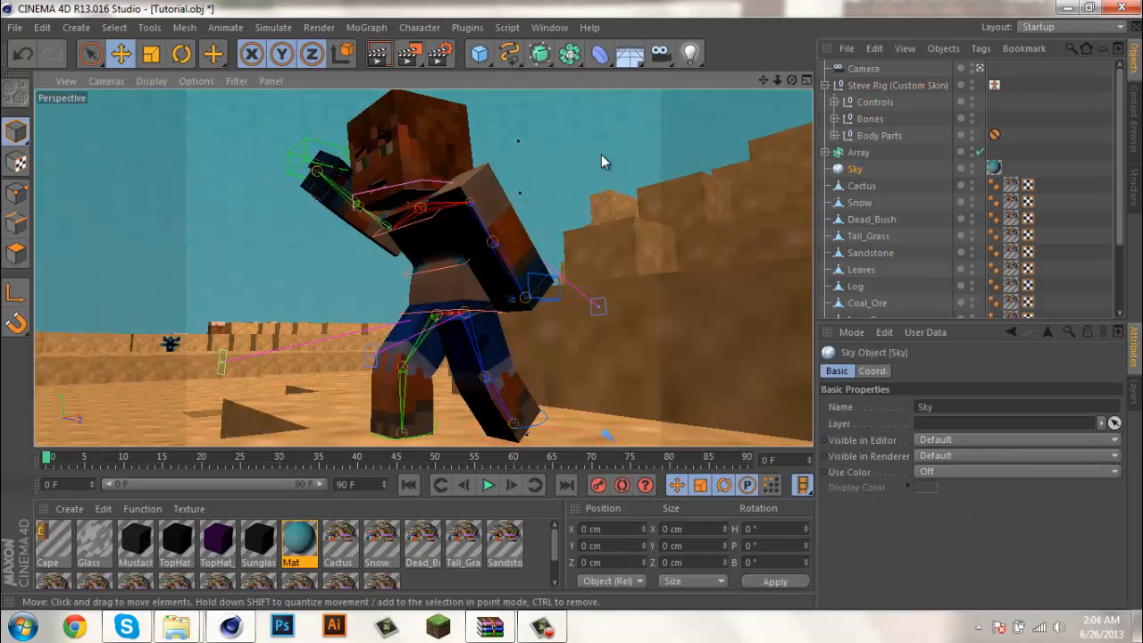
# Enable the extruded hair, extruded shoes and extruded shirt accessories on the Steve rig
pyautogui.click(897, 87)
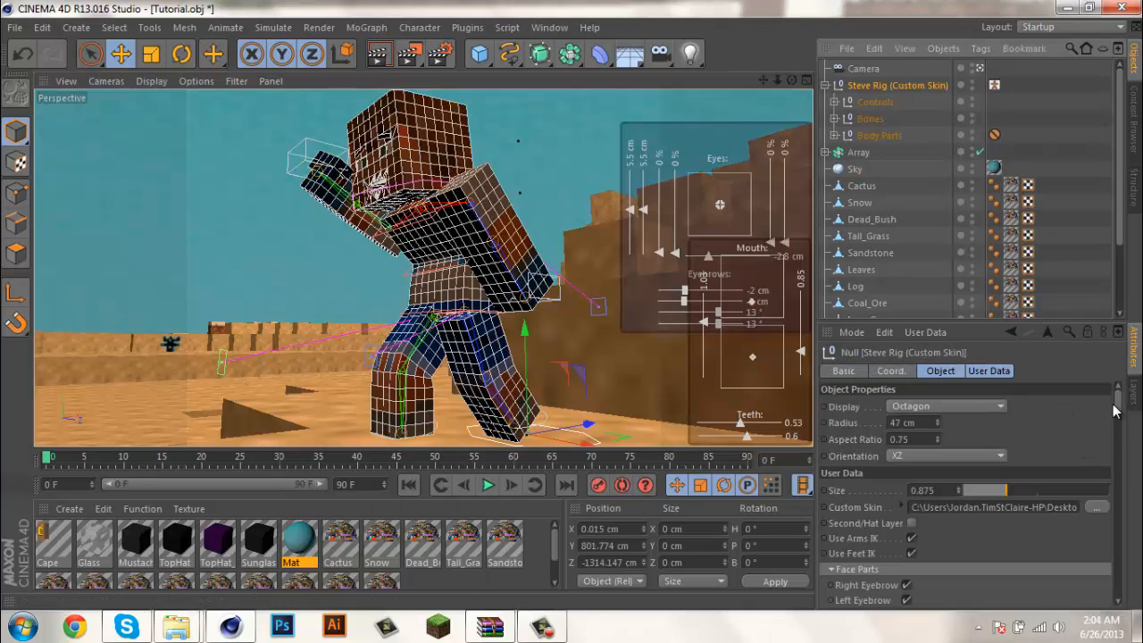
pyautogui.moveTo(1118, 407); pyautogui.dragTo(1134, 556)
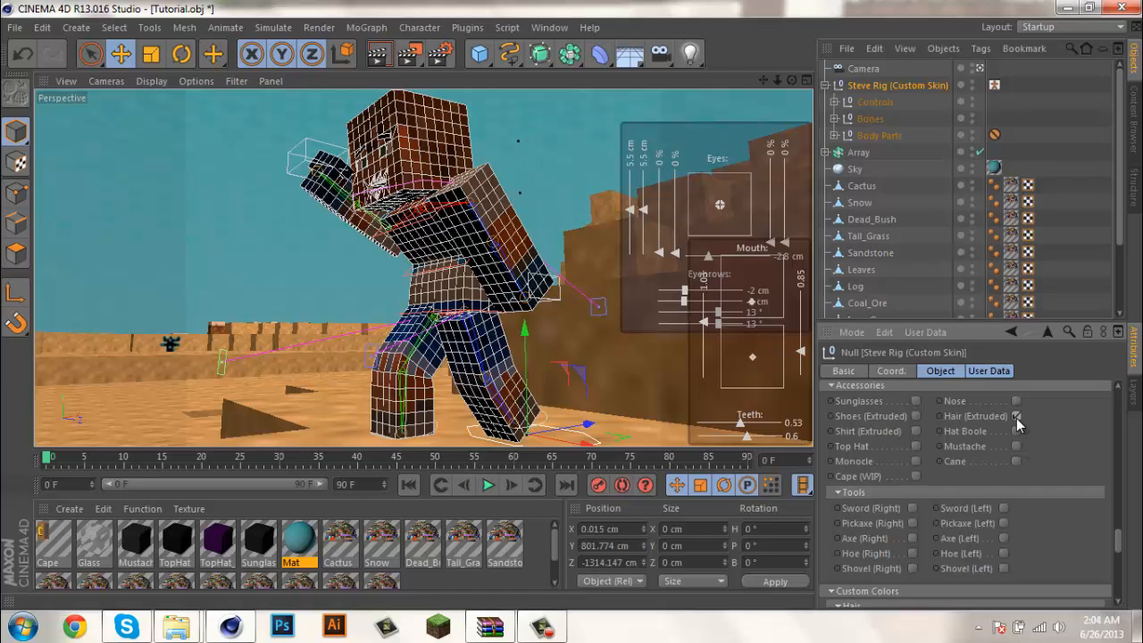
pyautogui.click(1016, 416)
pyautogui.click(915, 416)
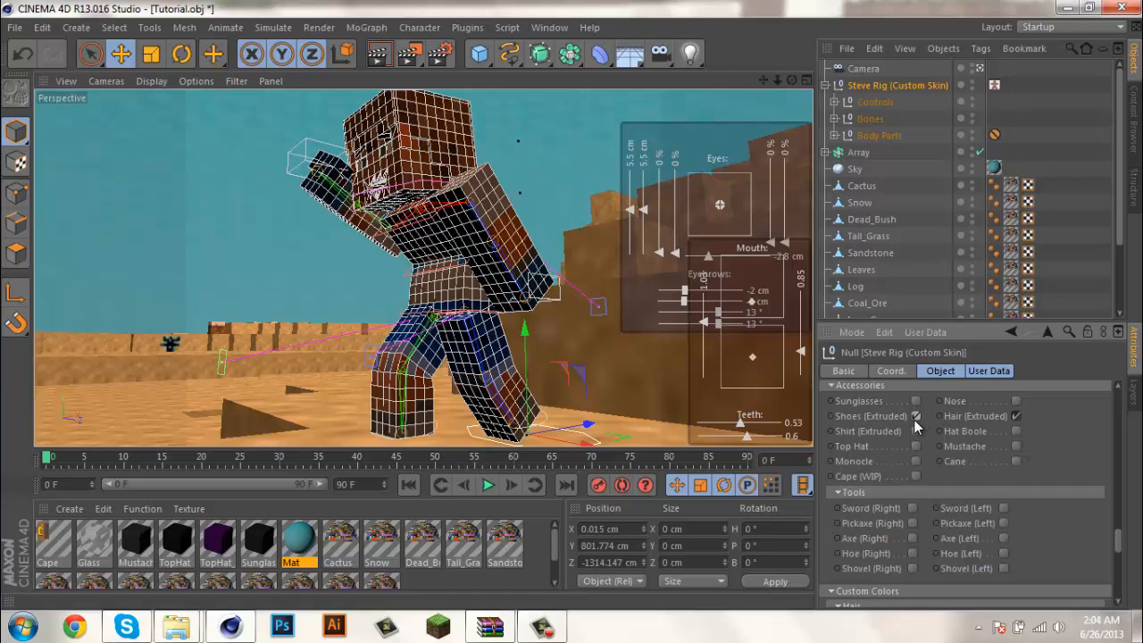
pyautogui.click(915, 431)
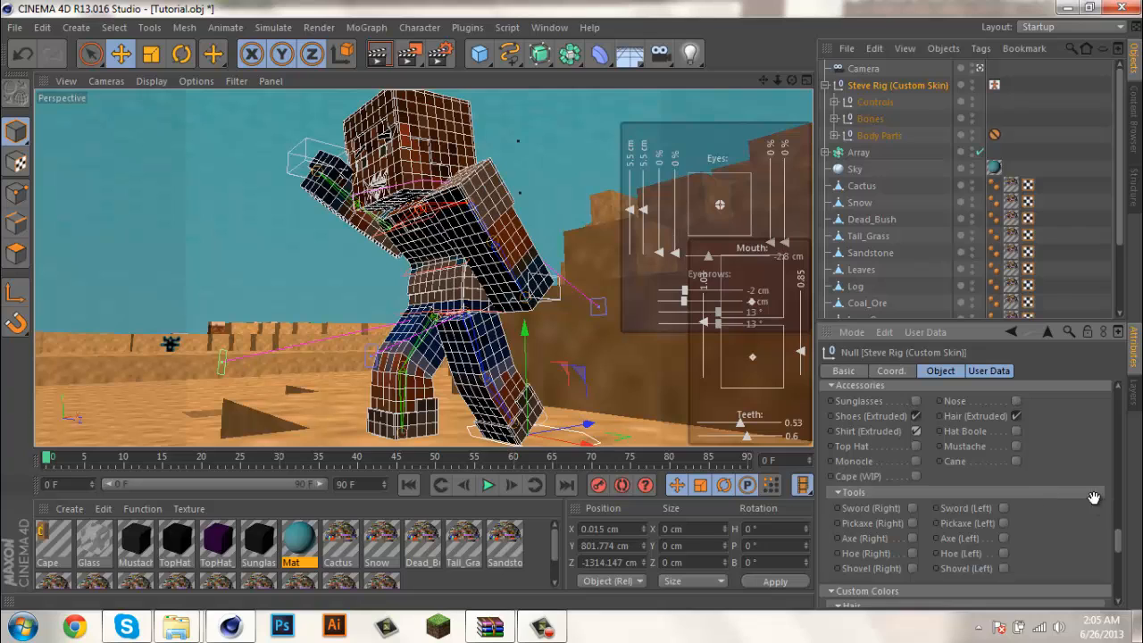
pyautogui.click(855, 168)
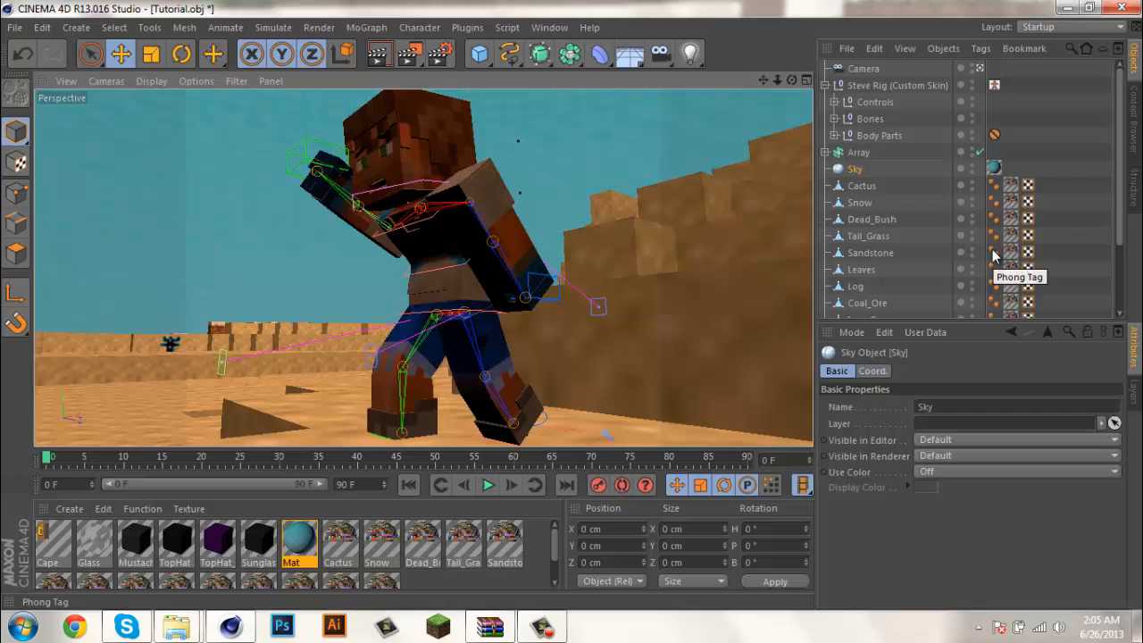
# Set the render's anti-aliasing to Best
pyautogui.click(451, 59)
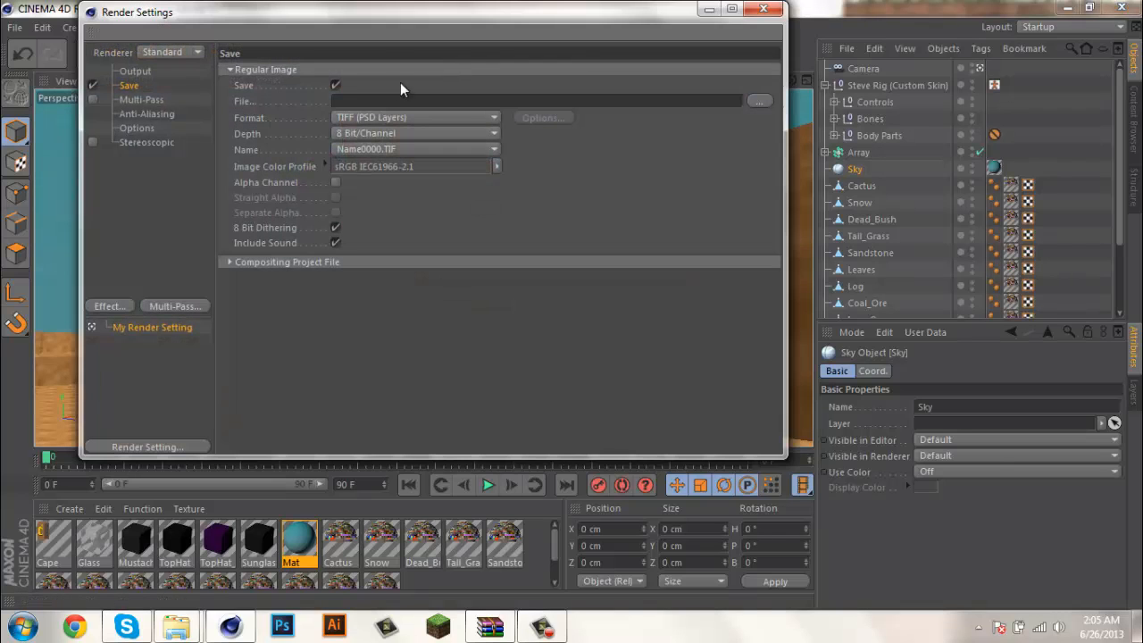
pyautogui.click(129, 140)
pyautogui.click(133, 116)
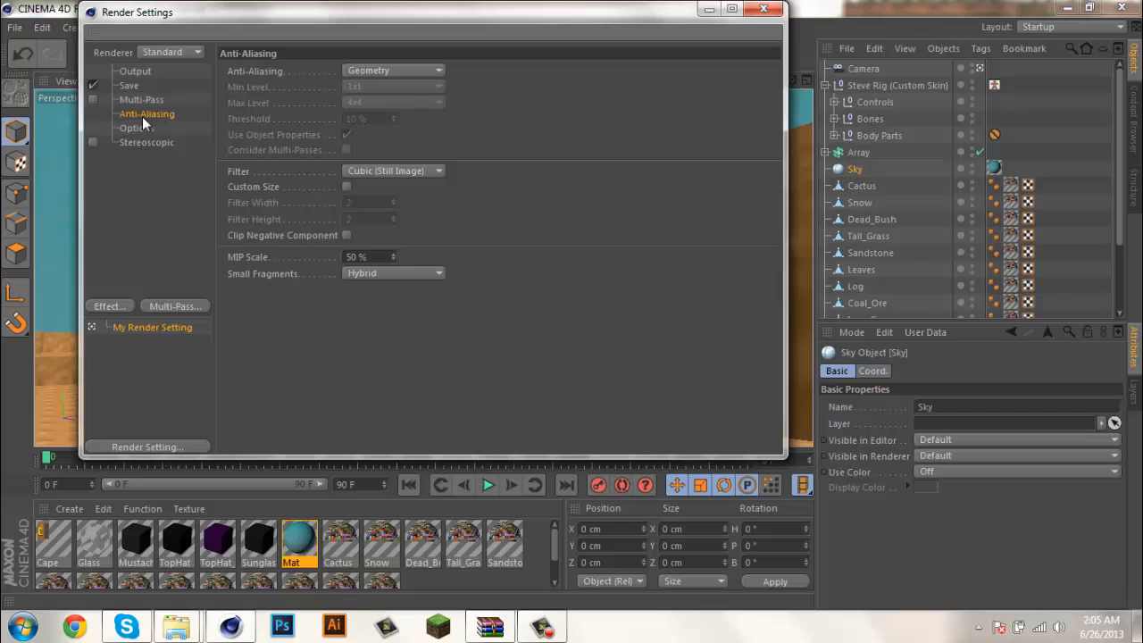
pyautogui.click(409, 71)
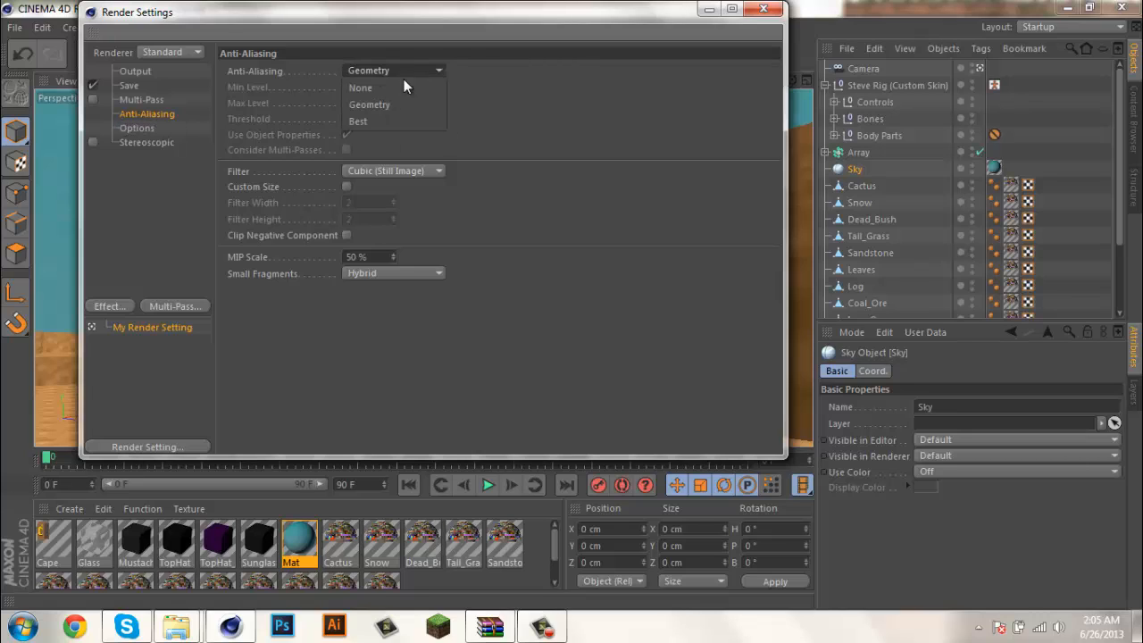
pyautogui.click(374, 121)
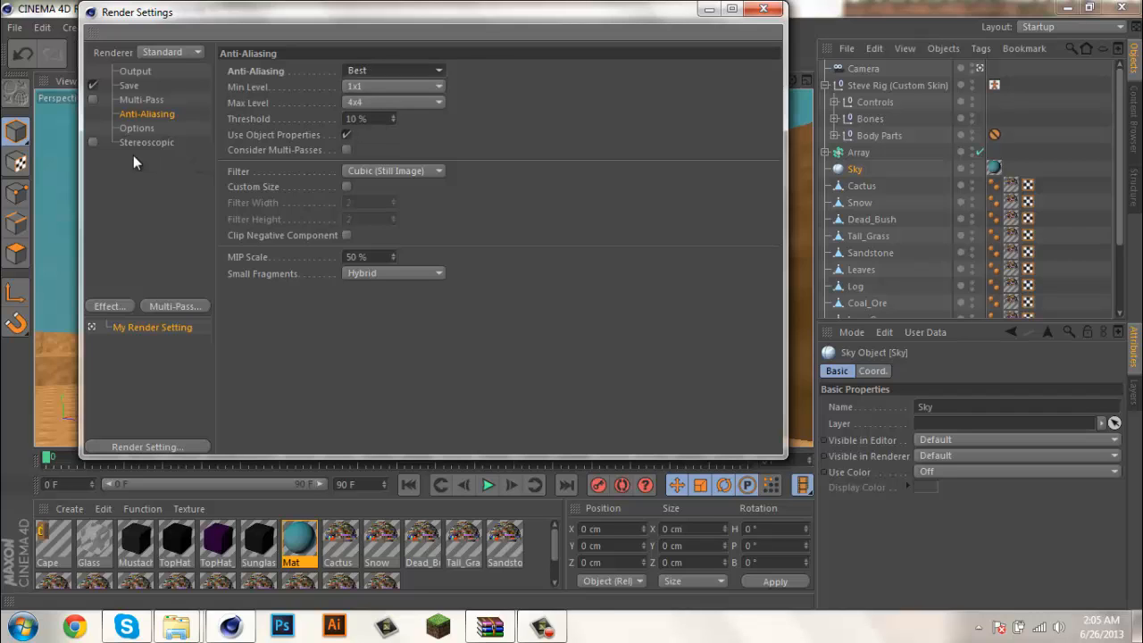
# Add the Ambient Occlusion and Global Illumination effects to the render settings
pyautogui.click(134, 306)
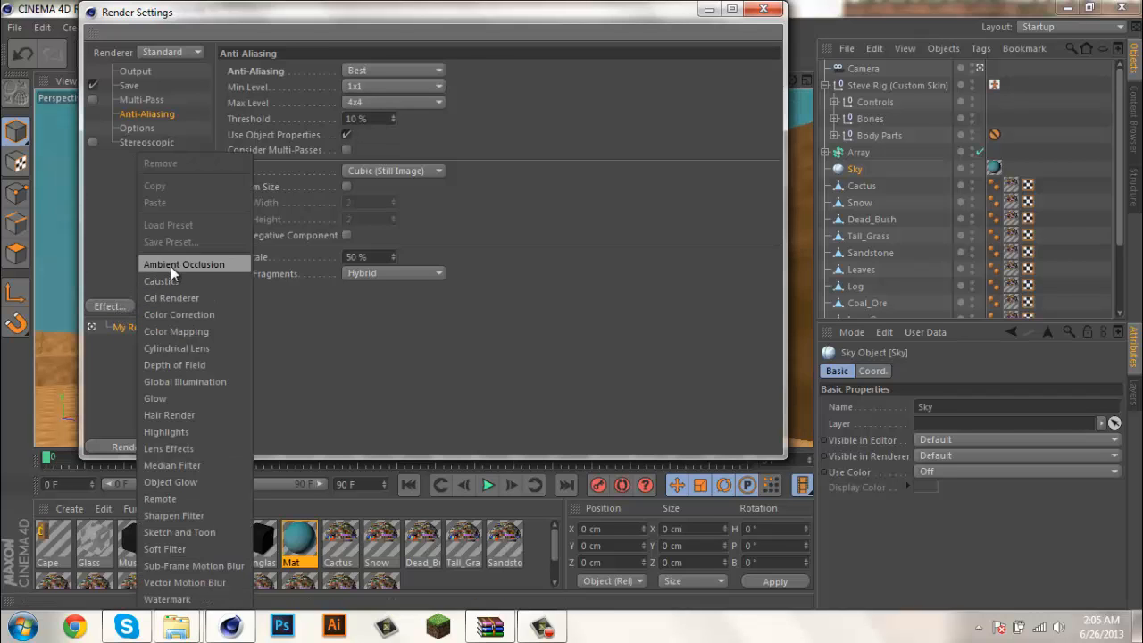
pyautogui.click(147, 264)
pyautogui.click(110, 307)
pyautogui.click(196, 383)
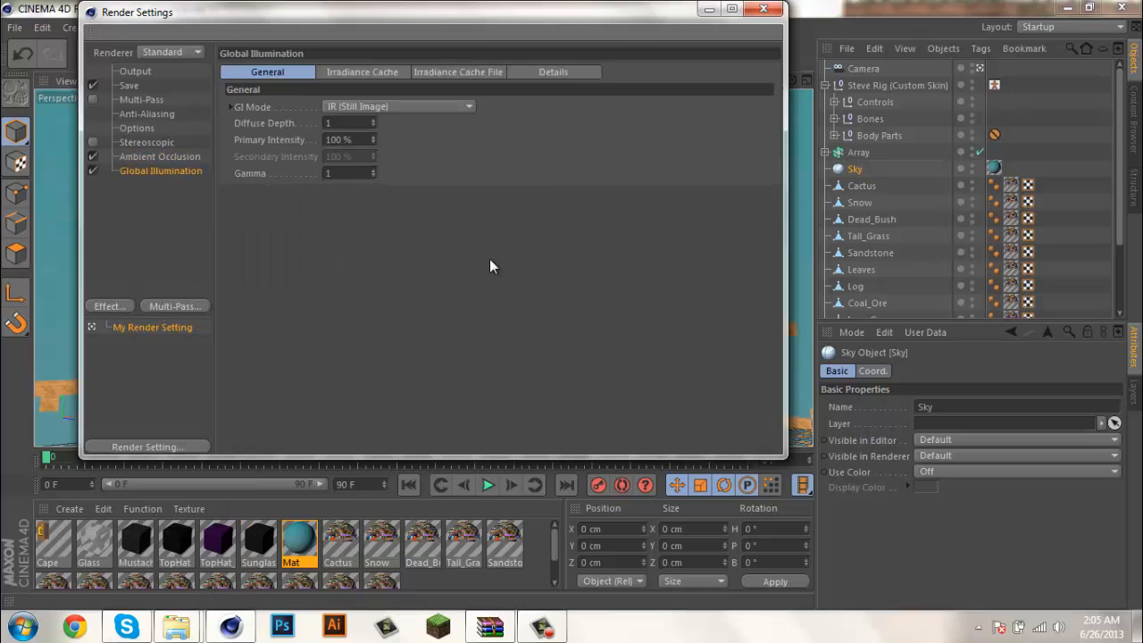
pyautogui.click(763, 9)
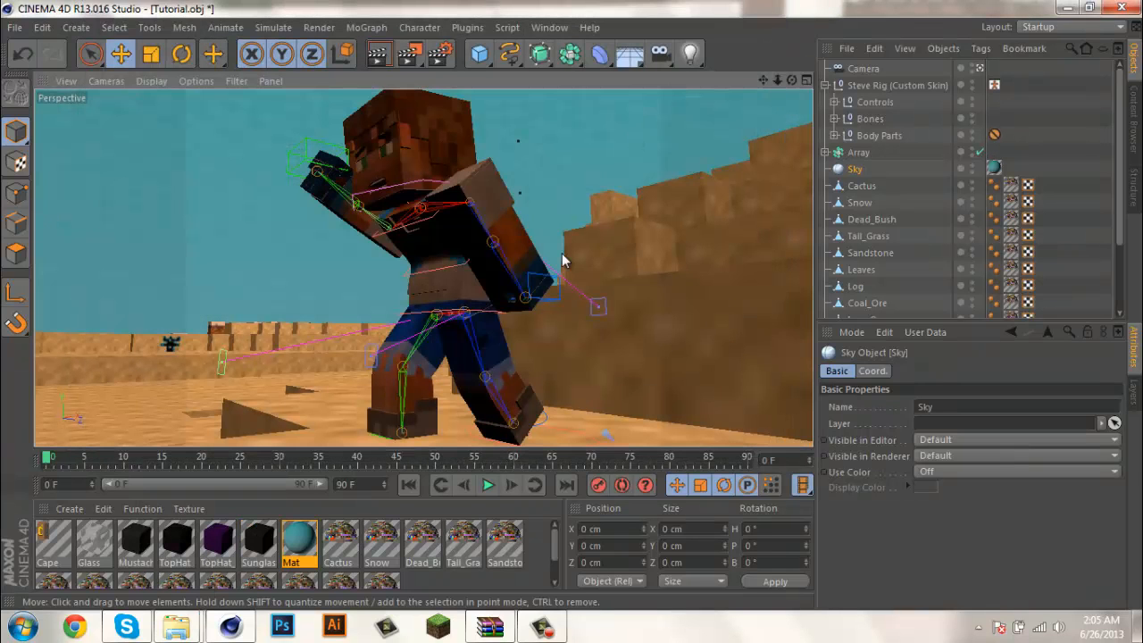
# Set the render output to the HDV/HDTV 720 29.97 preset and pull the camera back to fit all of Steve in frame
pyautogui.click(438, 54)
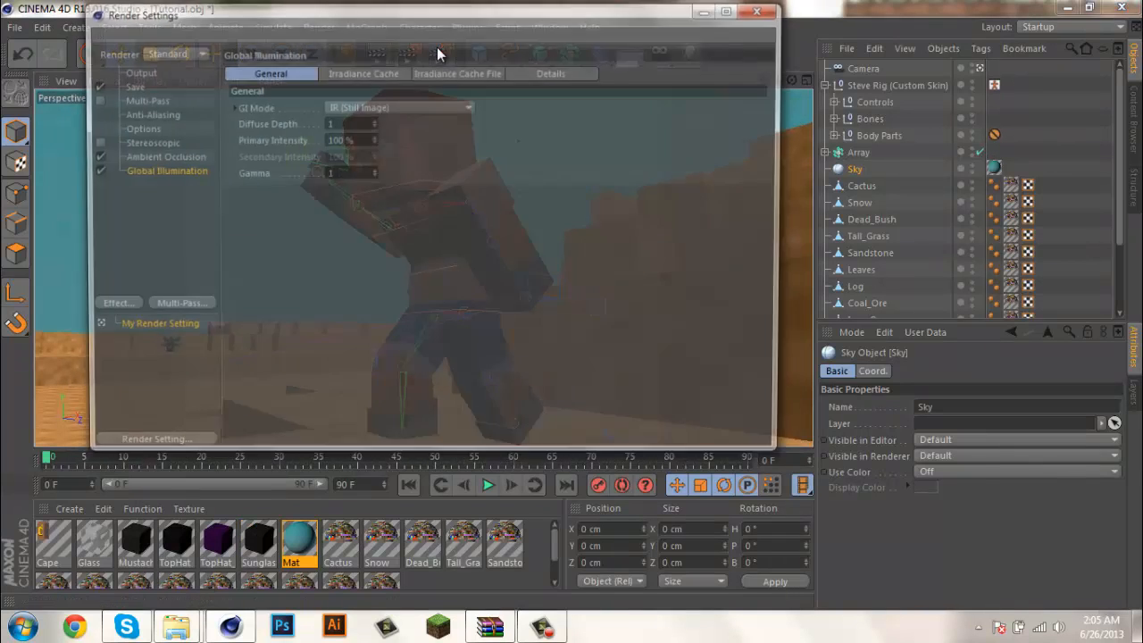
pyautogui.click(136, 73)
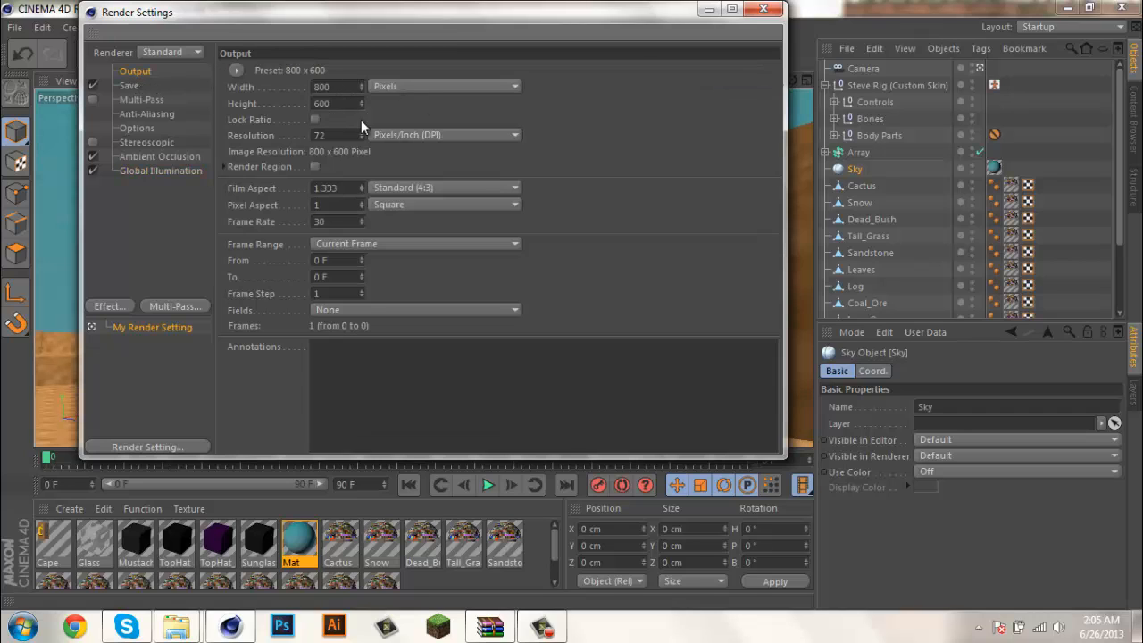
pyautogui.click(391, 84)
pyautogui.click(392, 85)
pyautogui.click(408, 135)
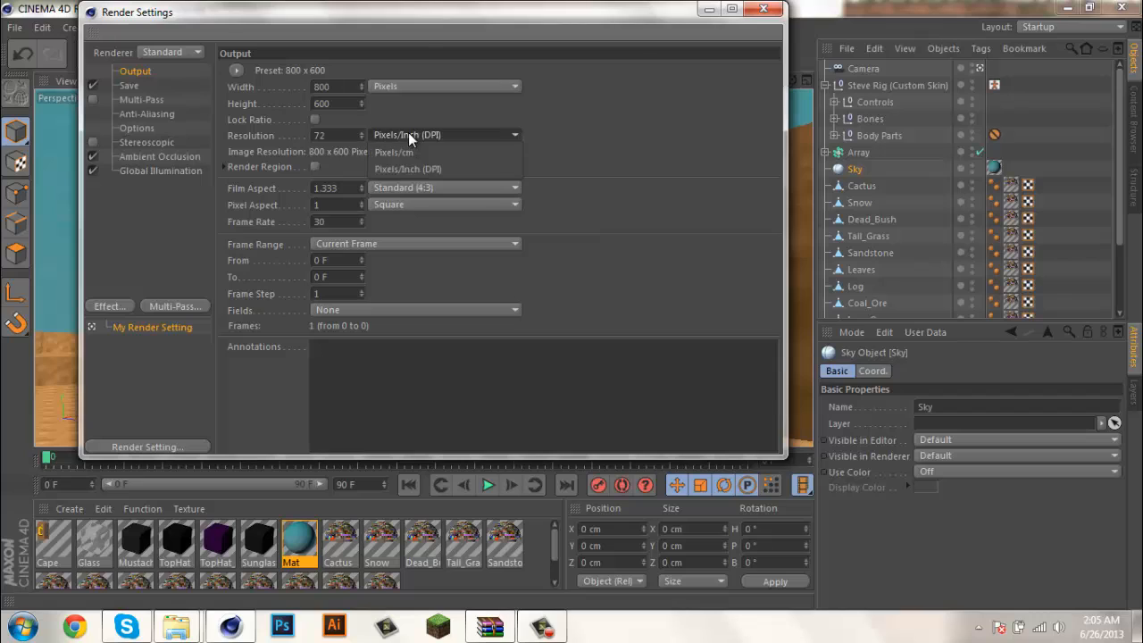
pyautogui.click(408, 132)
pyautogui.click(236, 70)
pyautogui.moveTo(255, 85)
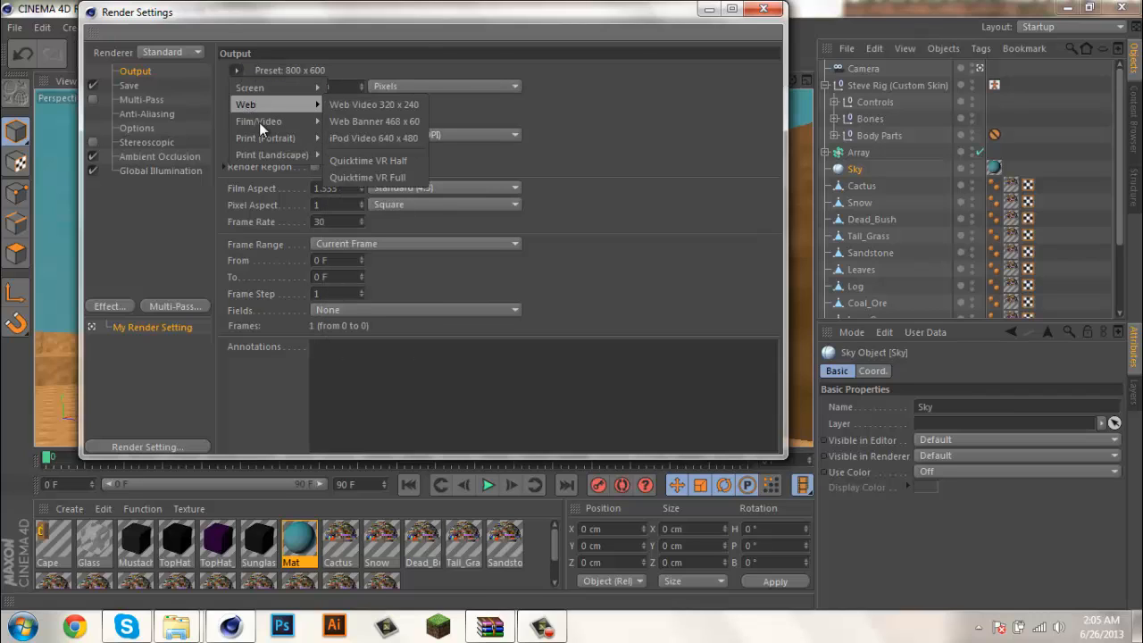
pyautogui.moveTo(256, 124)
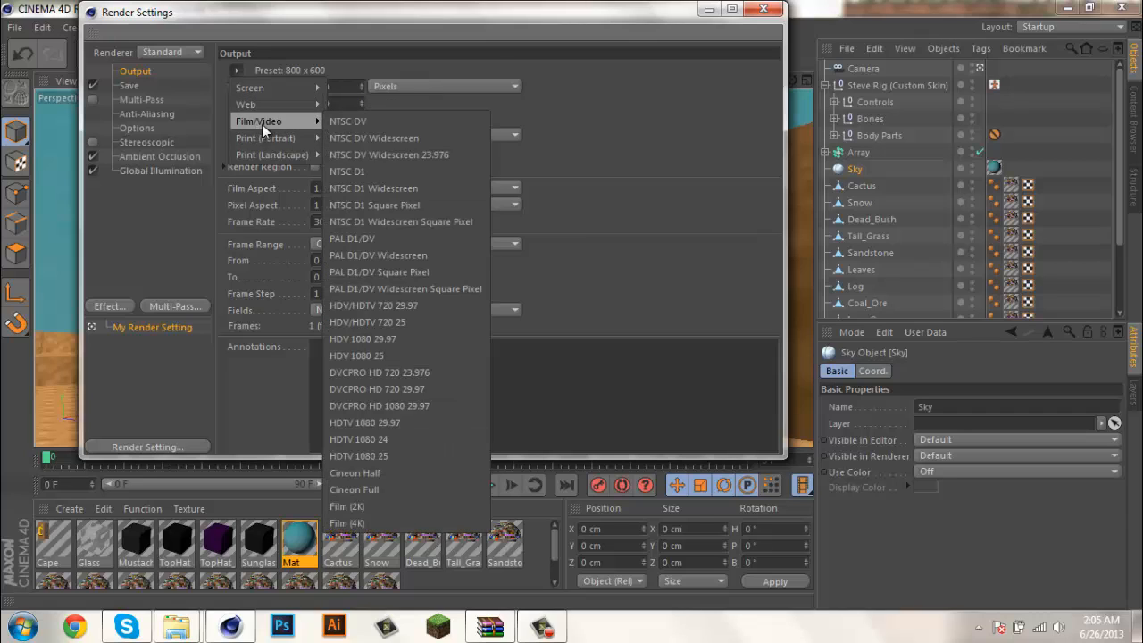
pyautogui.click(422, 306)
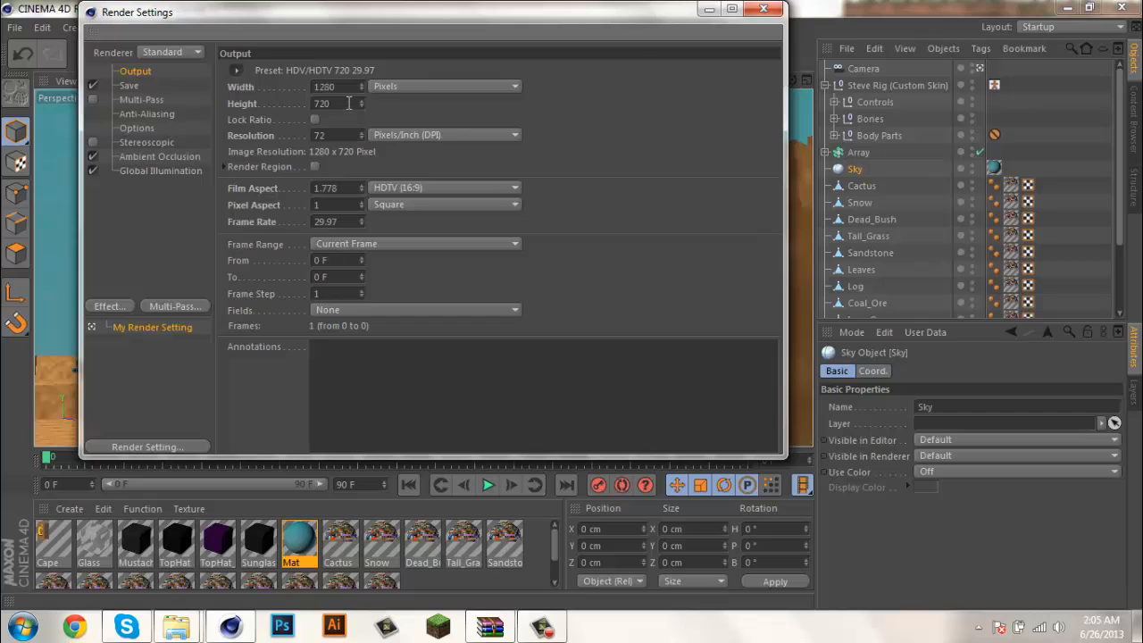
pyautogui.click(764, 9)
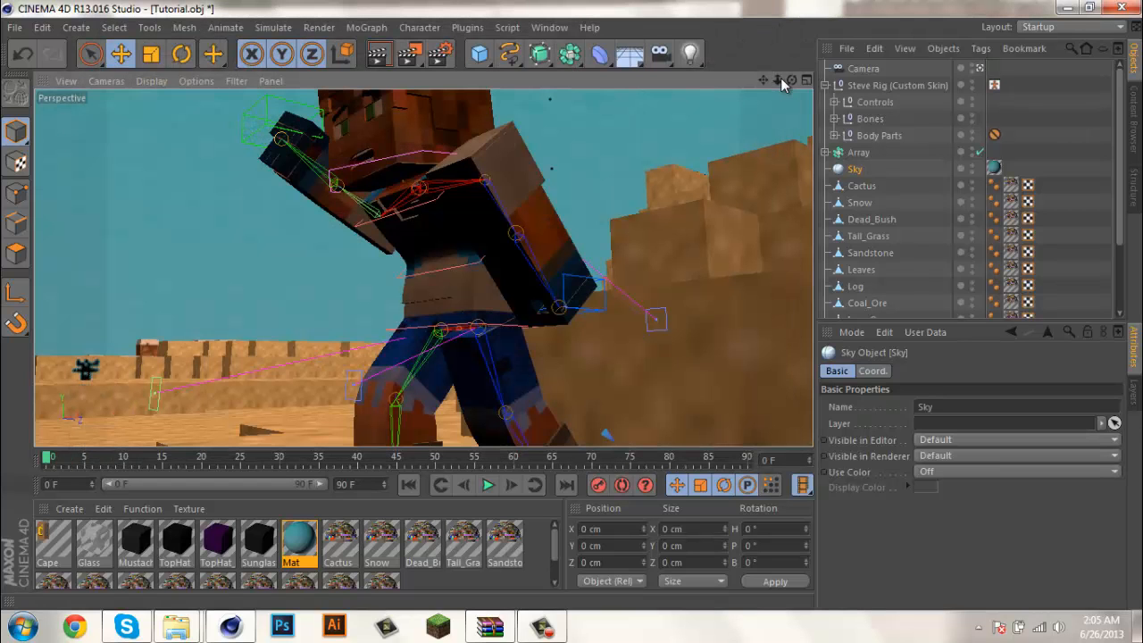
pyautogui.moveTo(775, 83); pyautogui.dragTo(573, 304)
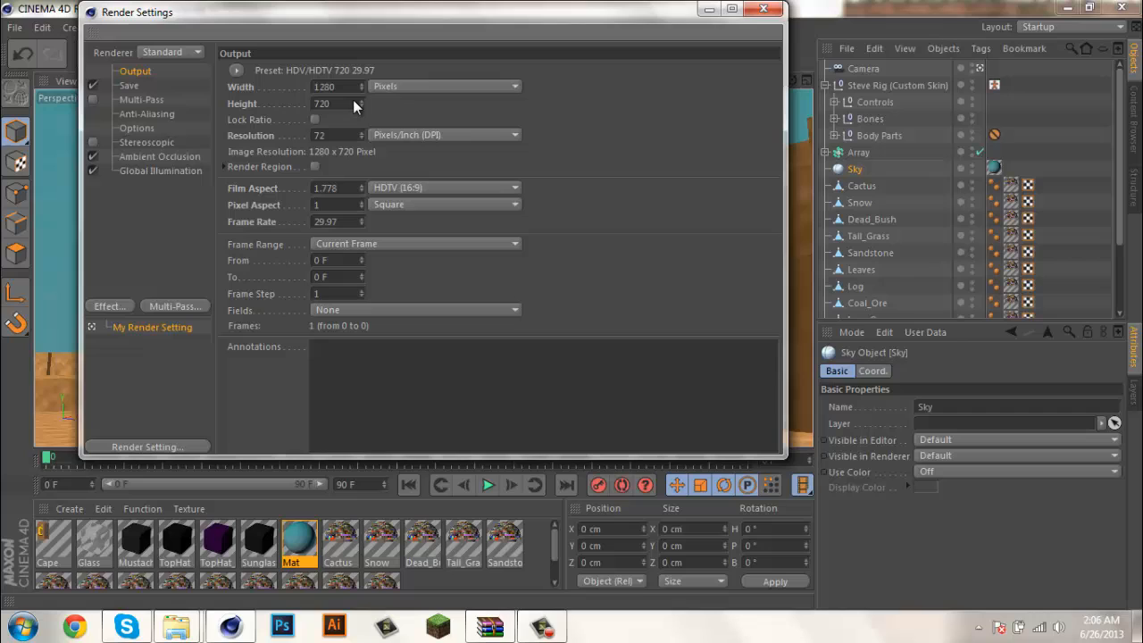
# Disable the Ambient Occlusion and Global Illumination effects and set the render's anti-aliasing to Geometry
pyautogui.click(438, 55)
pyautogui.click(92, 156)
pyautogui.click(92, 170)
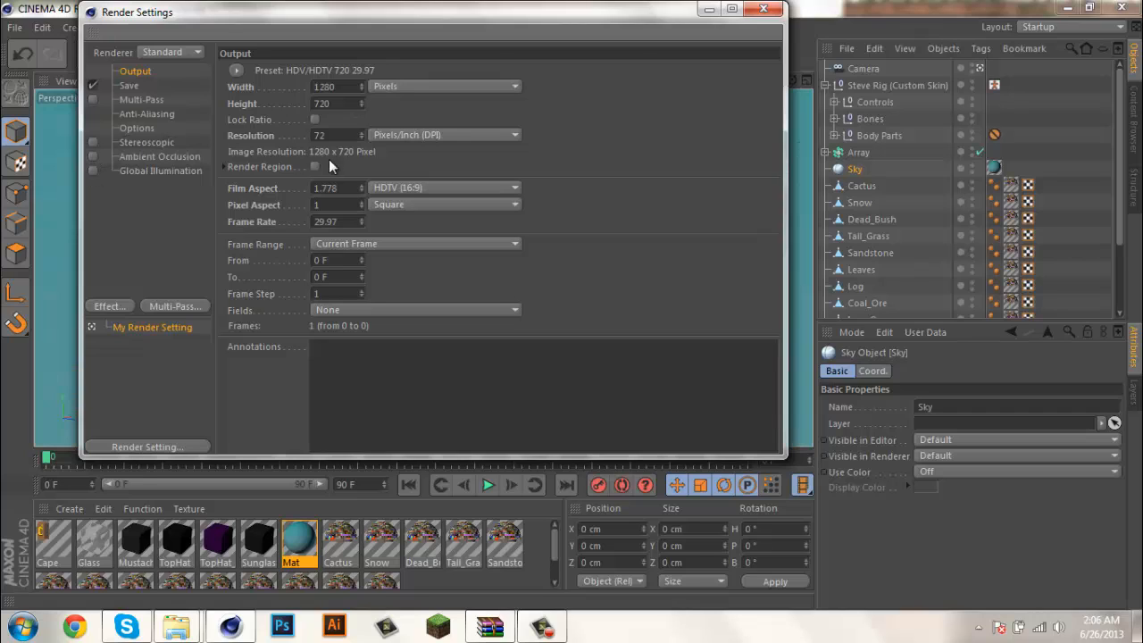
pyautogui.click(143, 116)
pyautogui.click(379, 70)
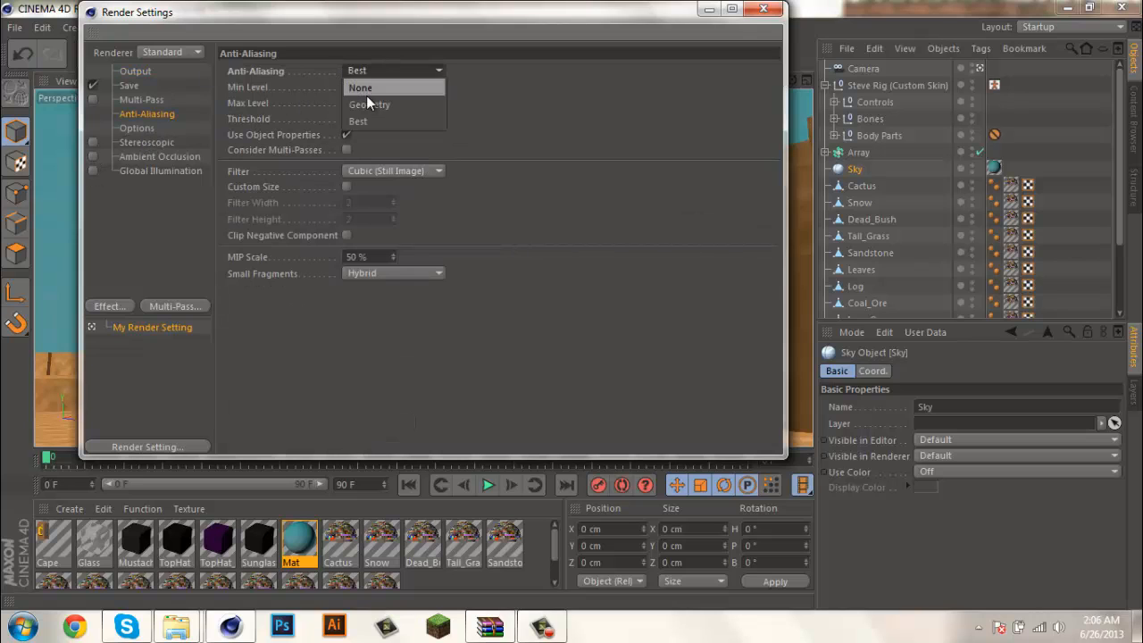
pyautogui.click(384, 103)
pyautogui.click(763, 9)
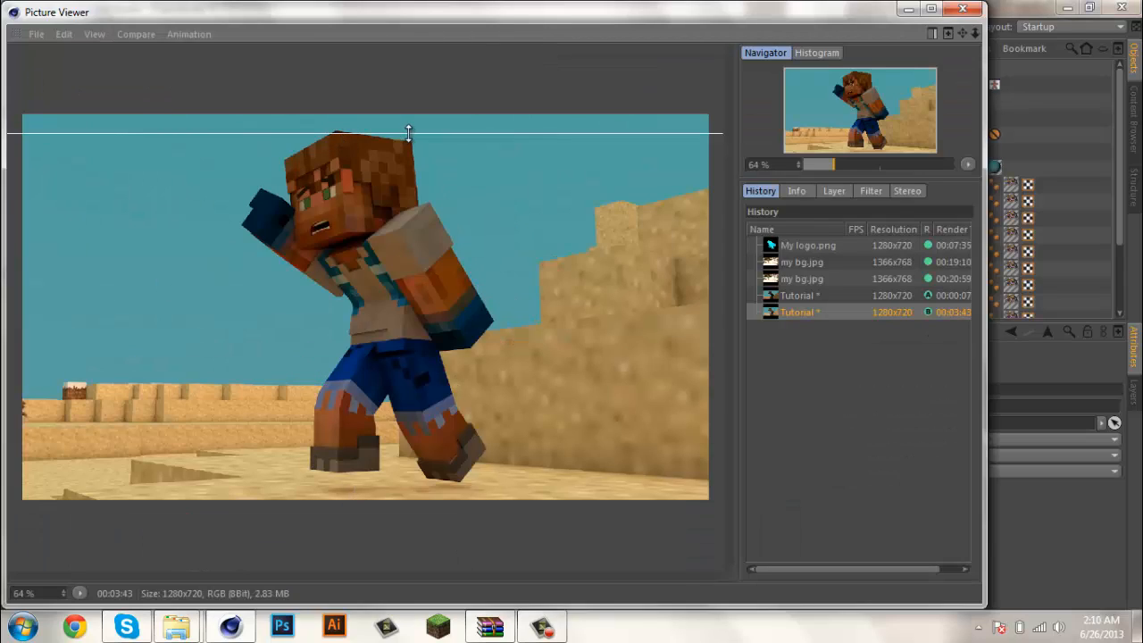
# Compare the two Tutorial renders by moving the comparison divider up past the image, and close the Picture Viewer
pyautogui.moveTo(408, 132); pyautogui.dragTo(441, 101)
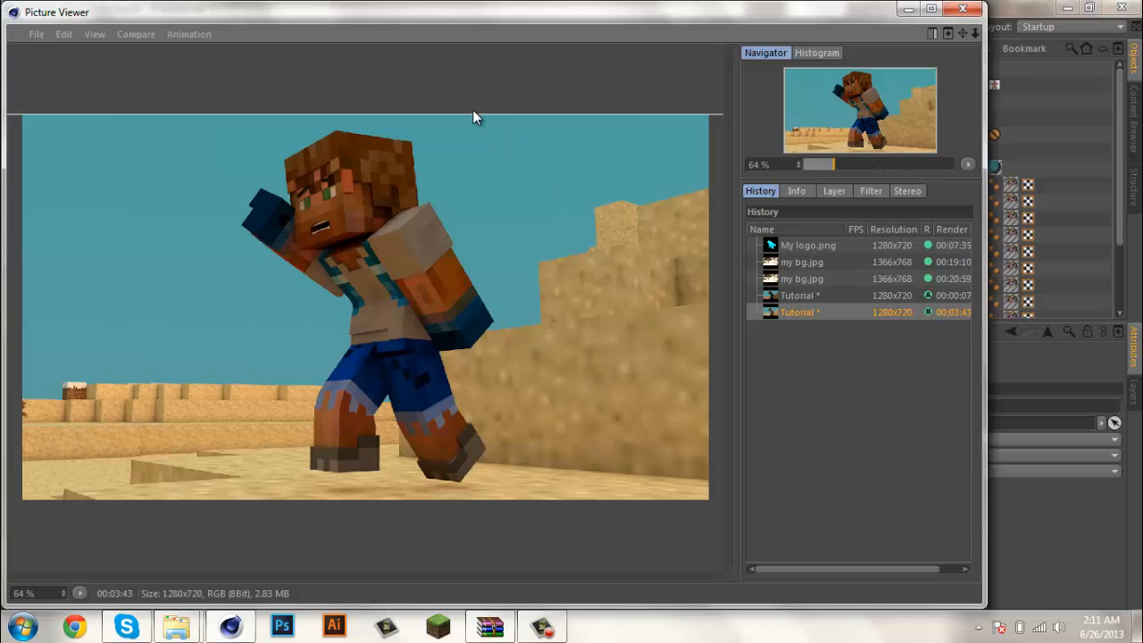
pyautogui.moveTo(471, 114); pyautogui.dragTo(491, 79)
pyautogui.click(964, 8)
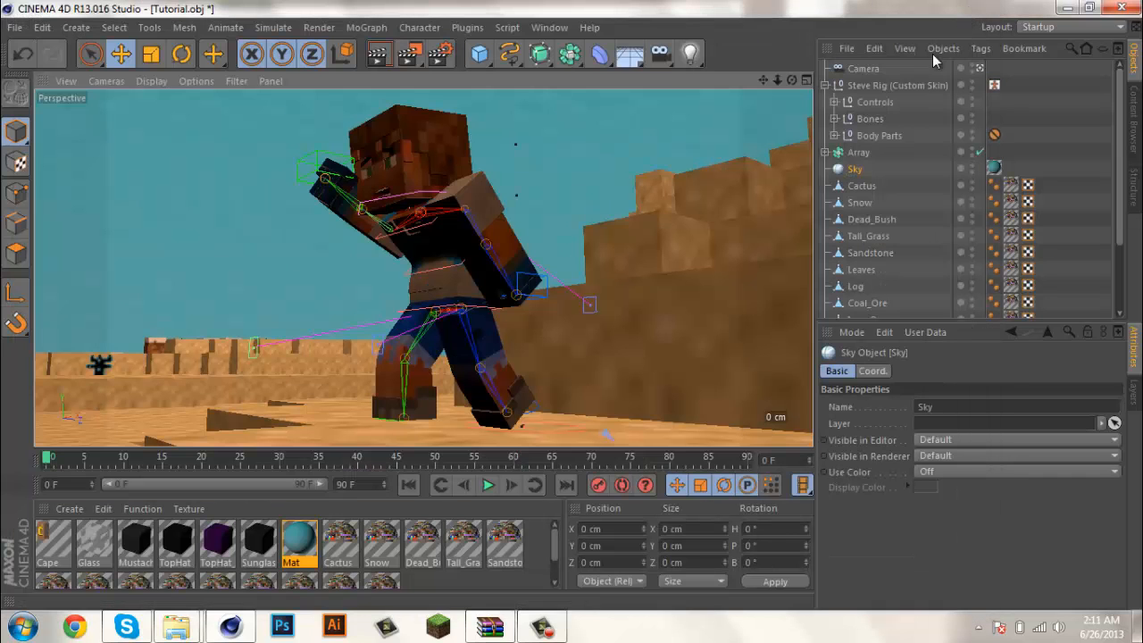